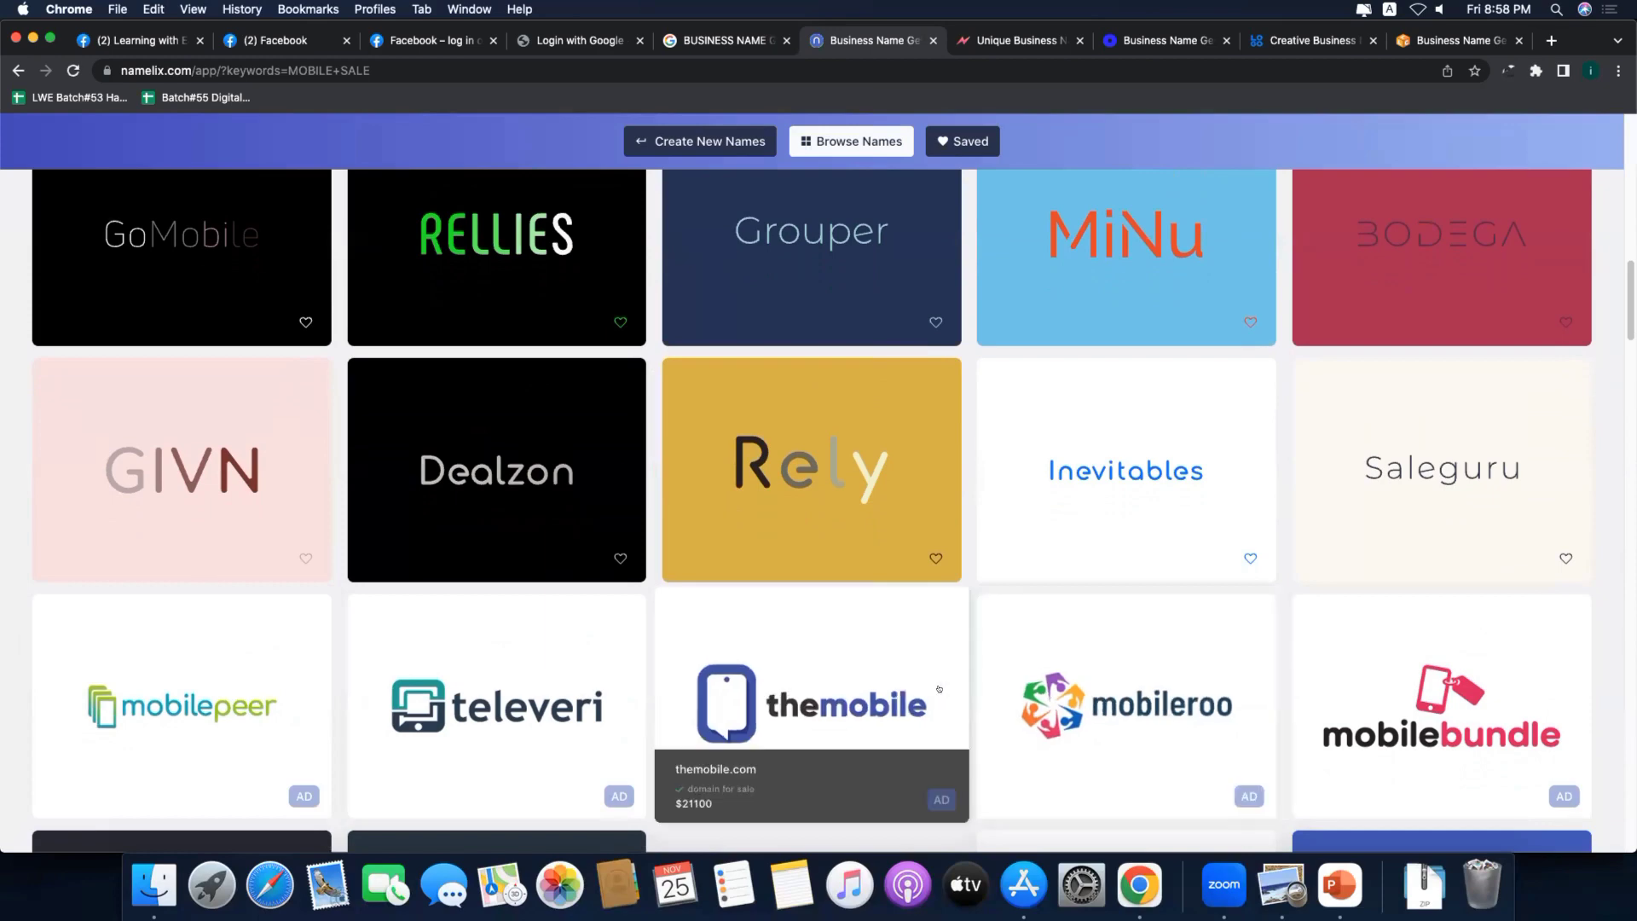
# Step: Look through the Namelix logo and name suggestions for MOBILE SALE, including the domain-for-sale ads
pyautogui.scroll(4, 1065, 512)
pyautogui.scroll(-6, 1005, 335)
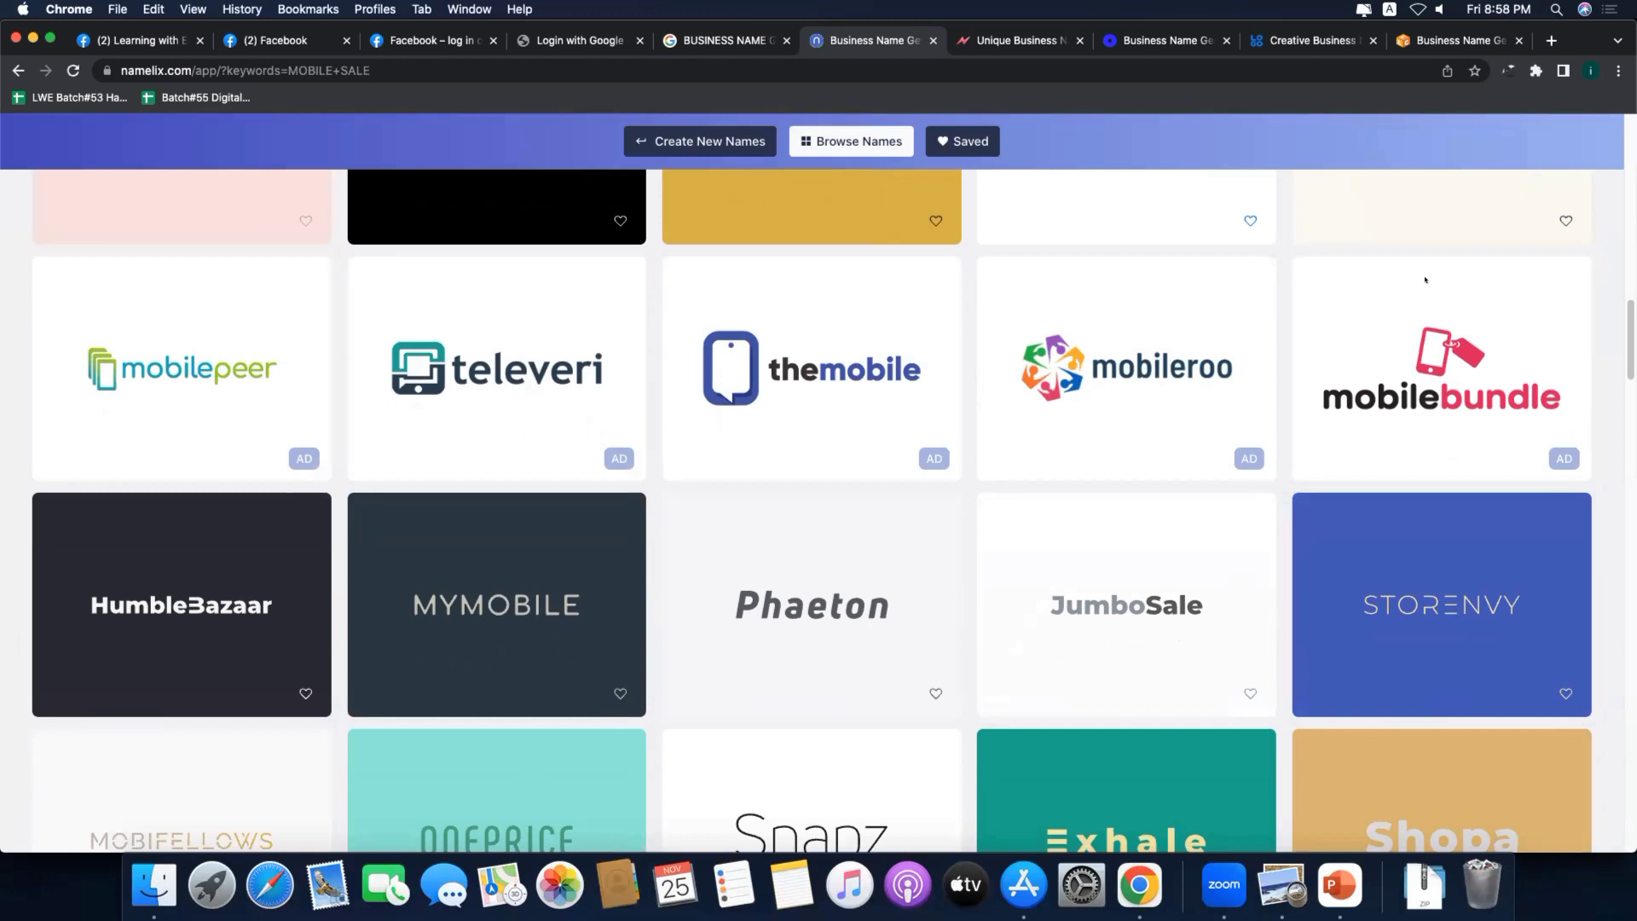
pyautogui.scroll(-1, 1539, 145)
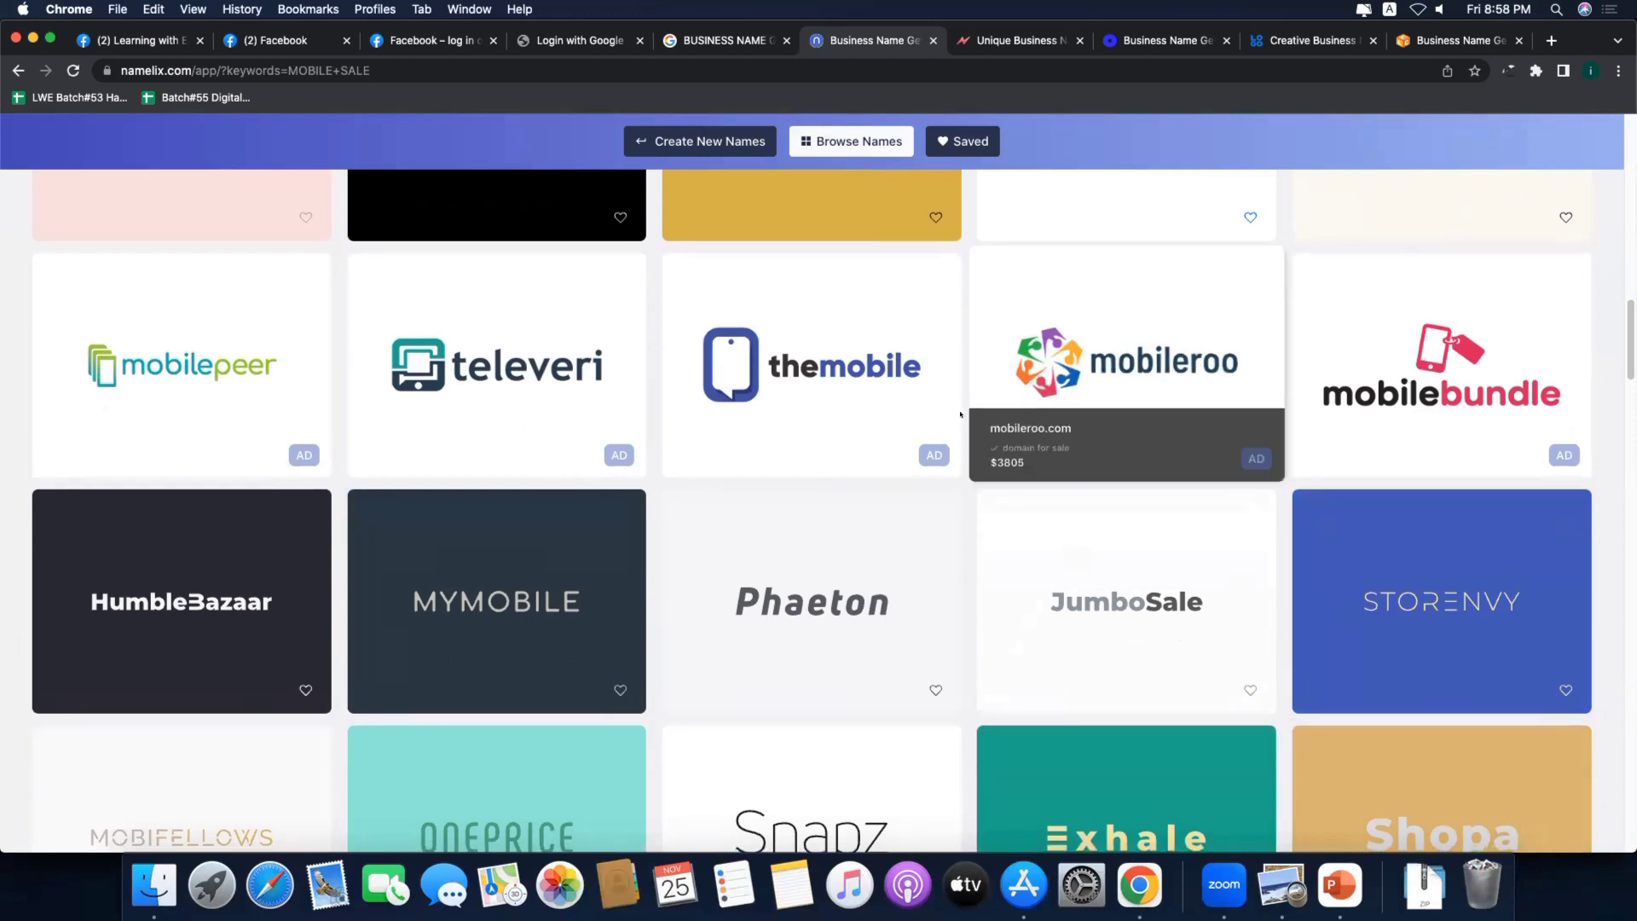
pyautogui.scroll(1, 565, 509)
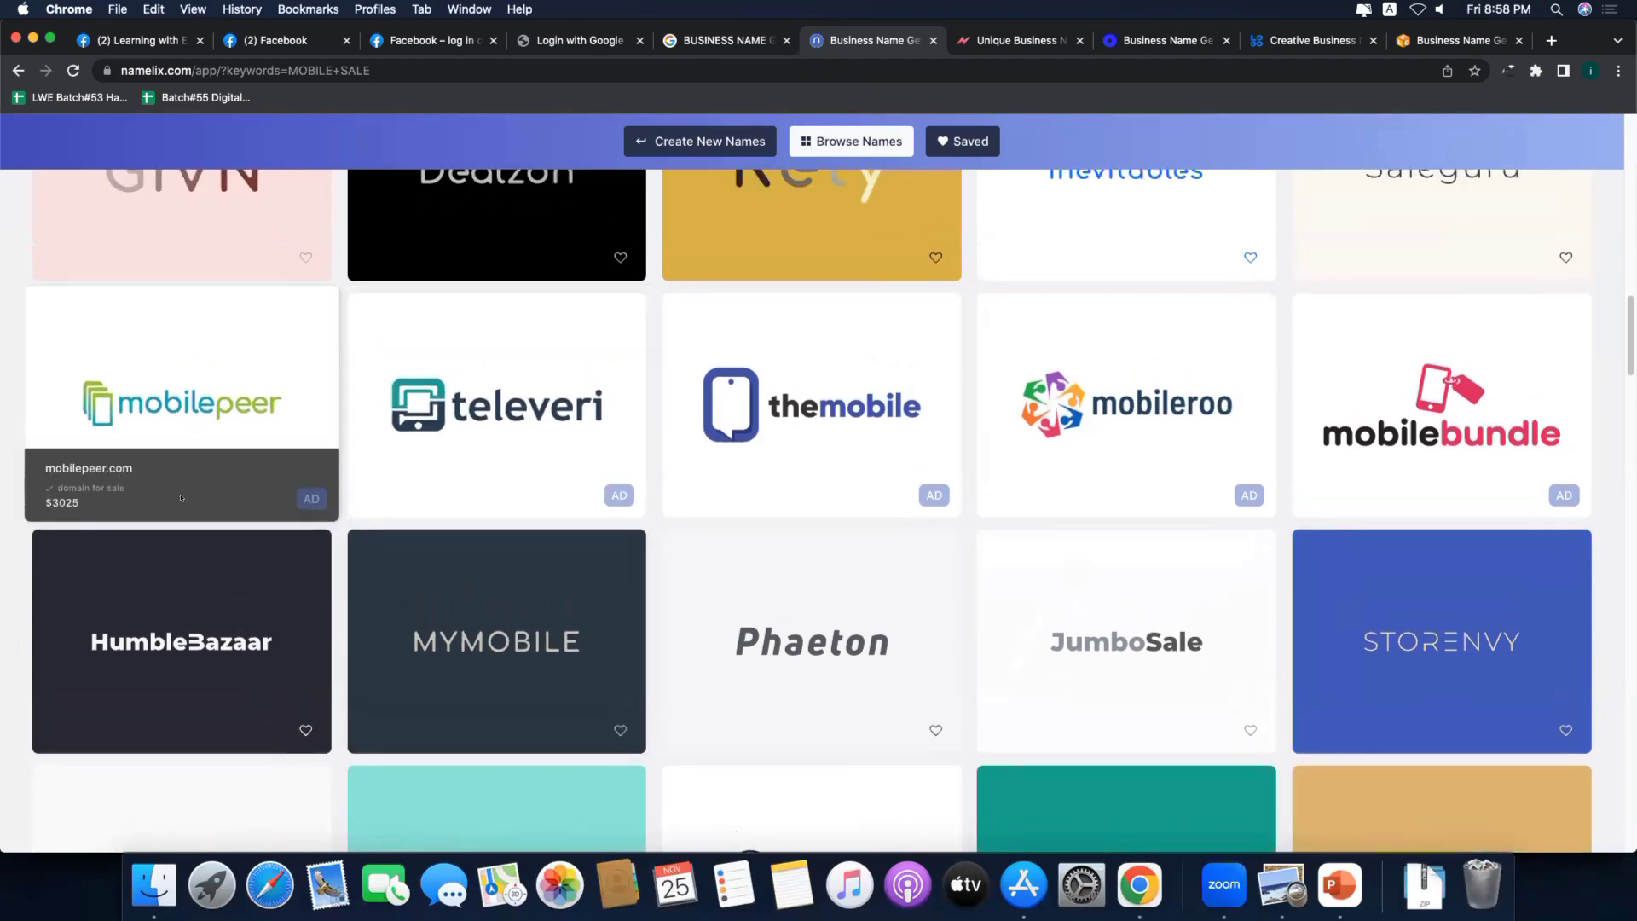
pyautogui.scroll(-7, 181, 341)
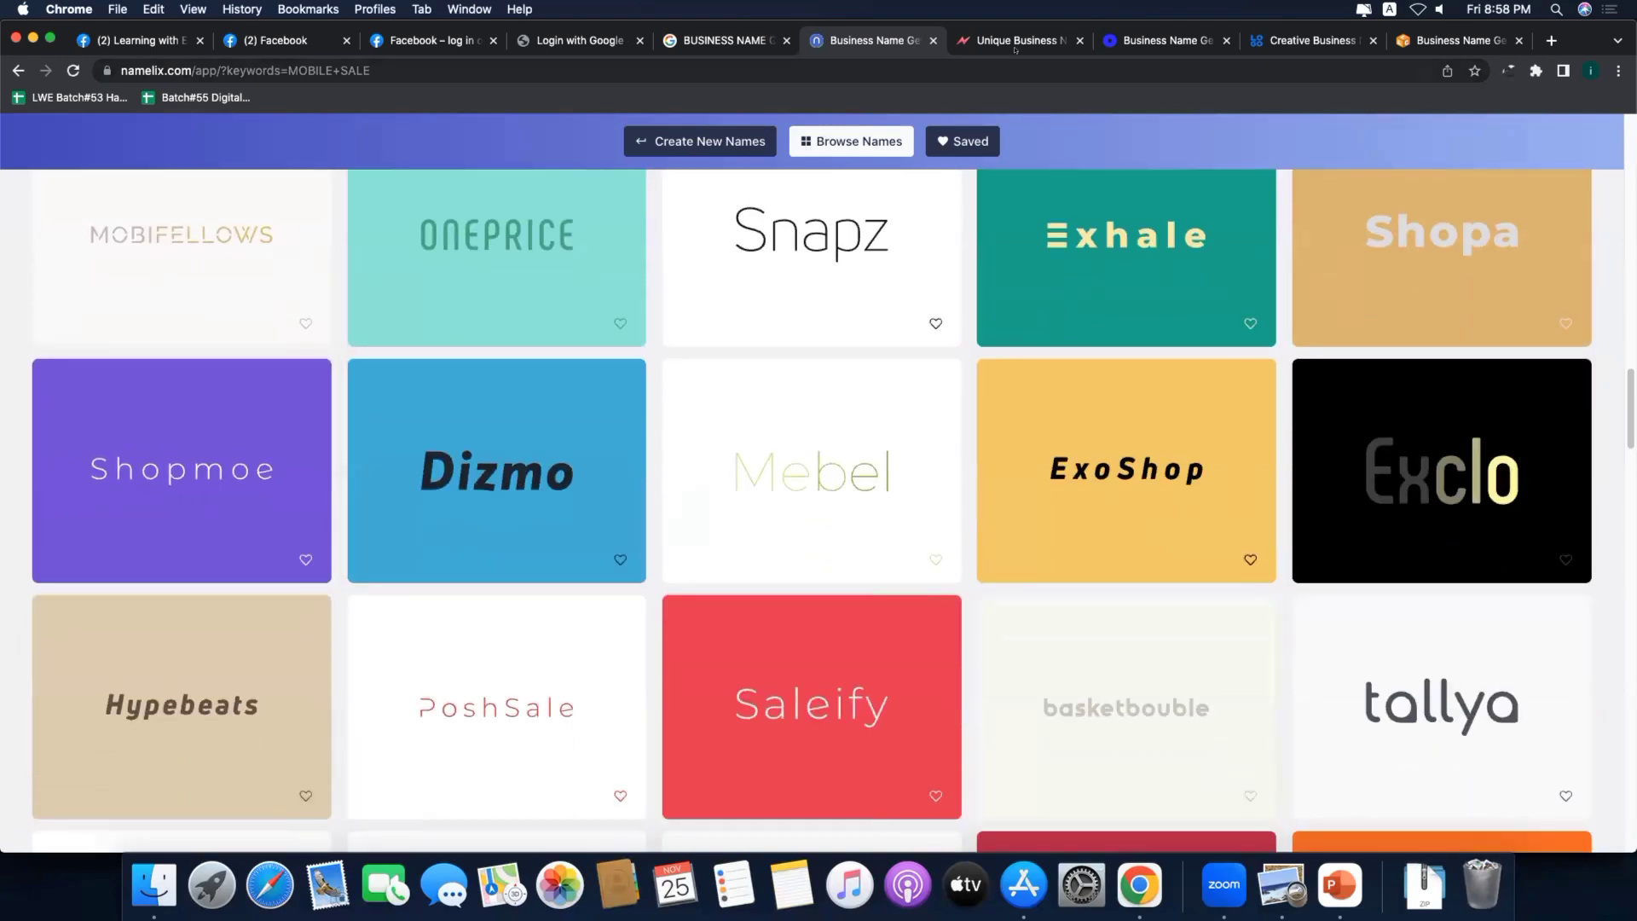
# Step: Switch to the Namify business name generator and generate names for the keywords CLOTH SALE
pyautogui.click(1014, 48)
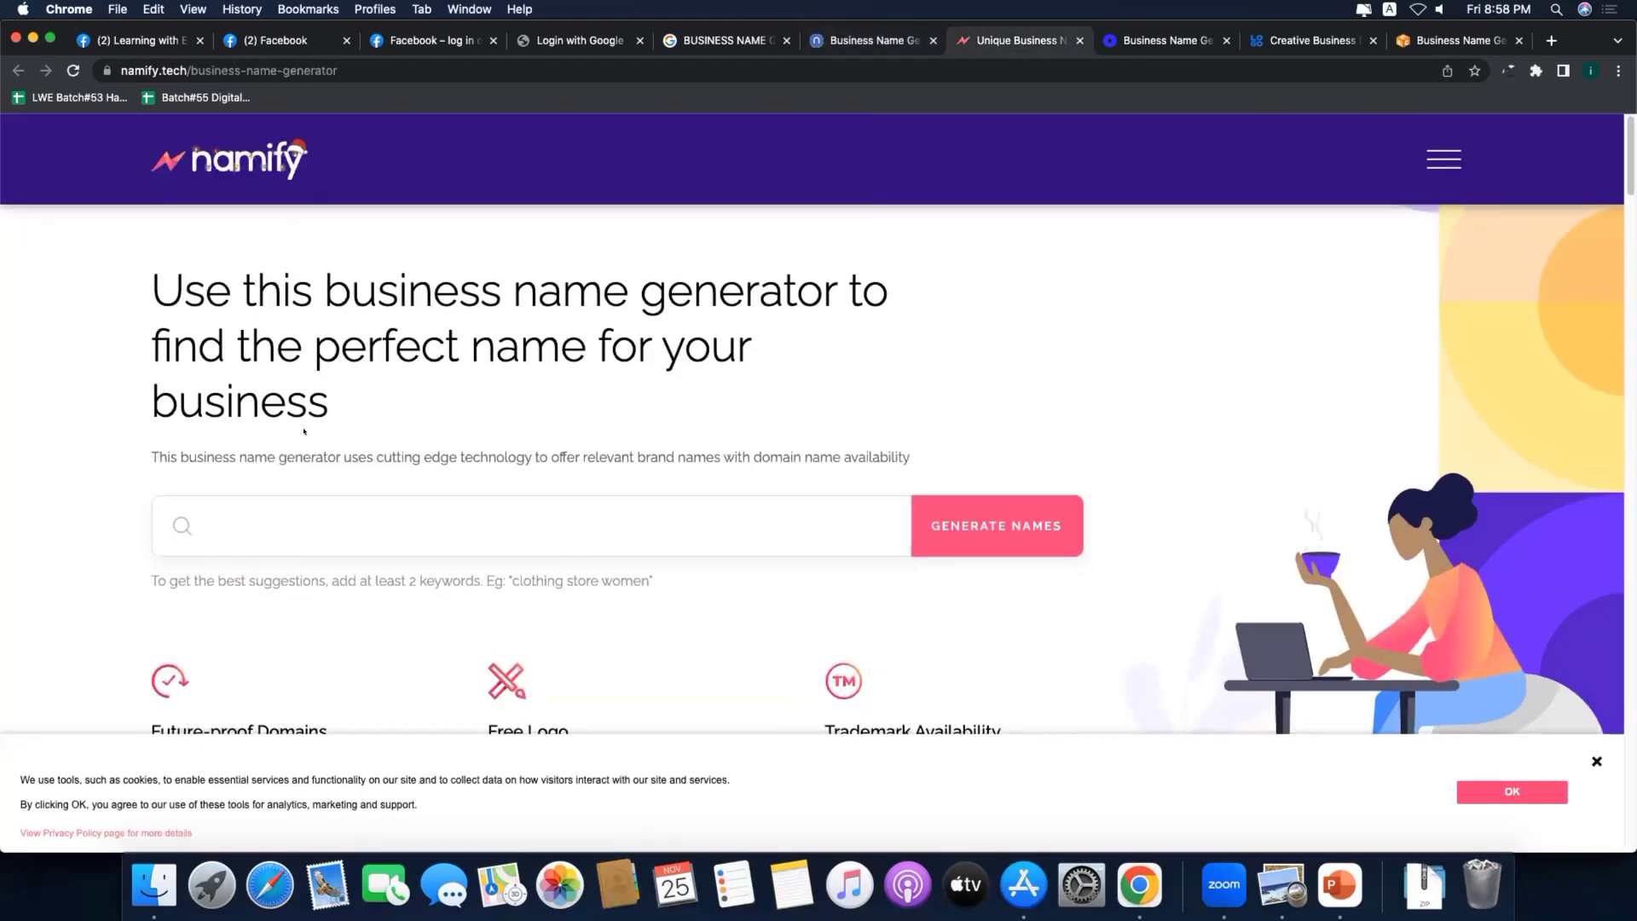
pyautogui.click(332, 512)
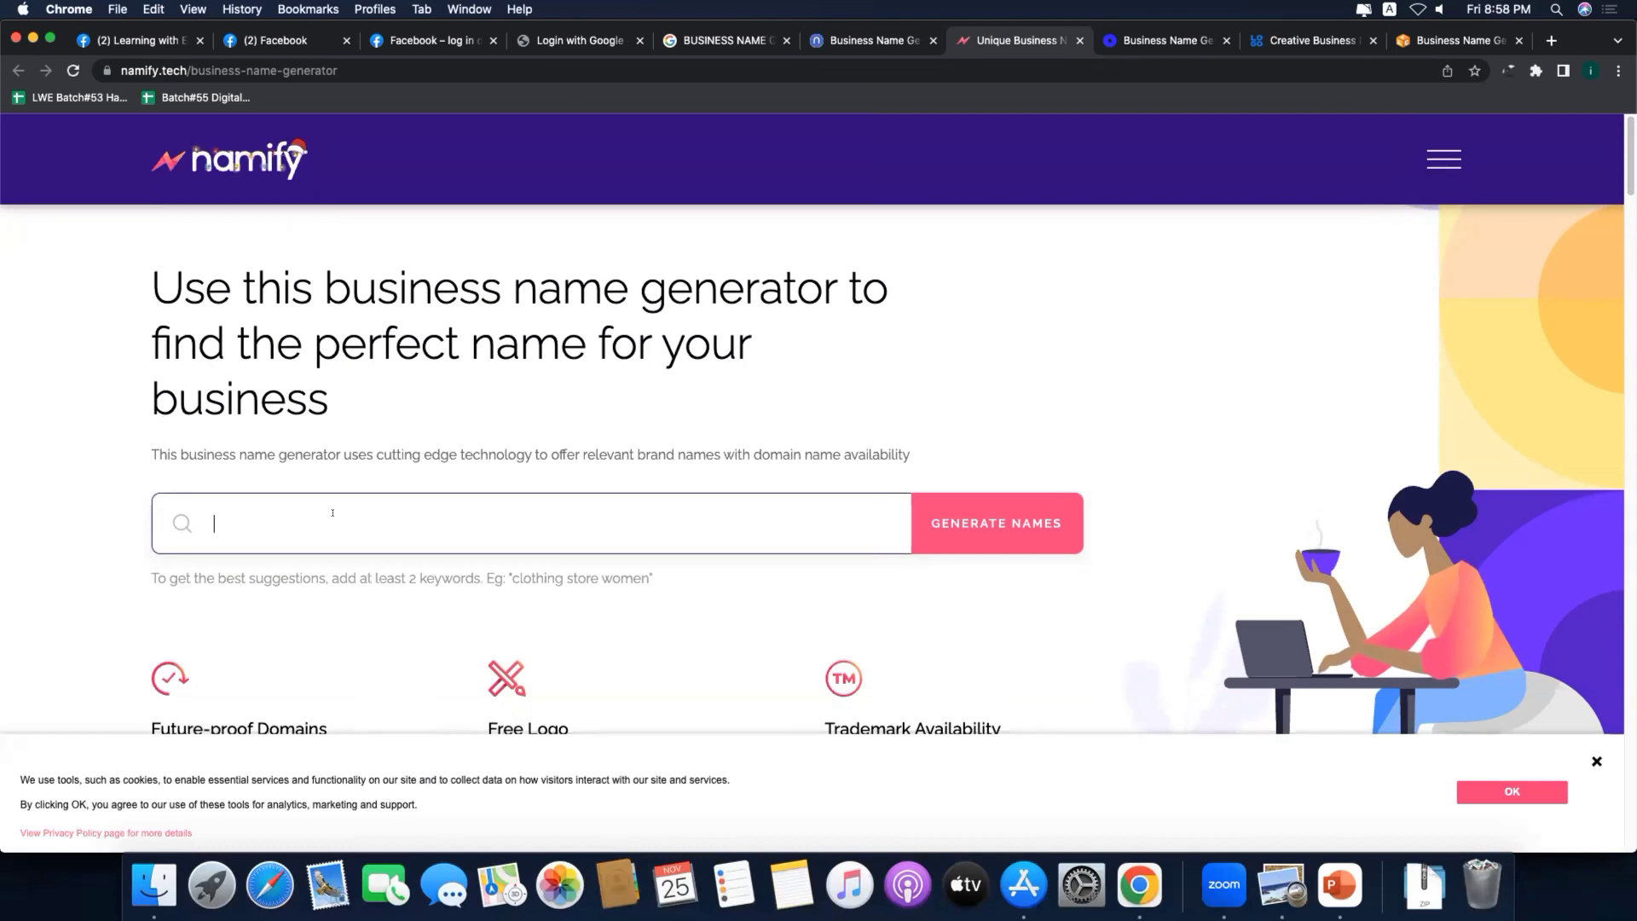
pyautogui.write('MOBILE SALE')
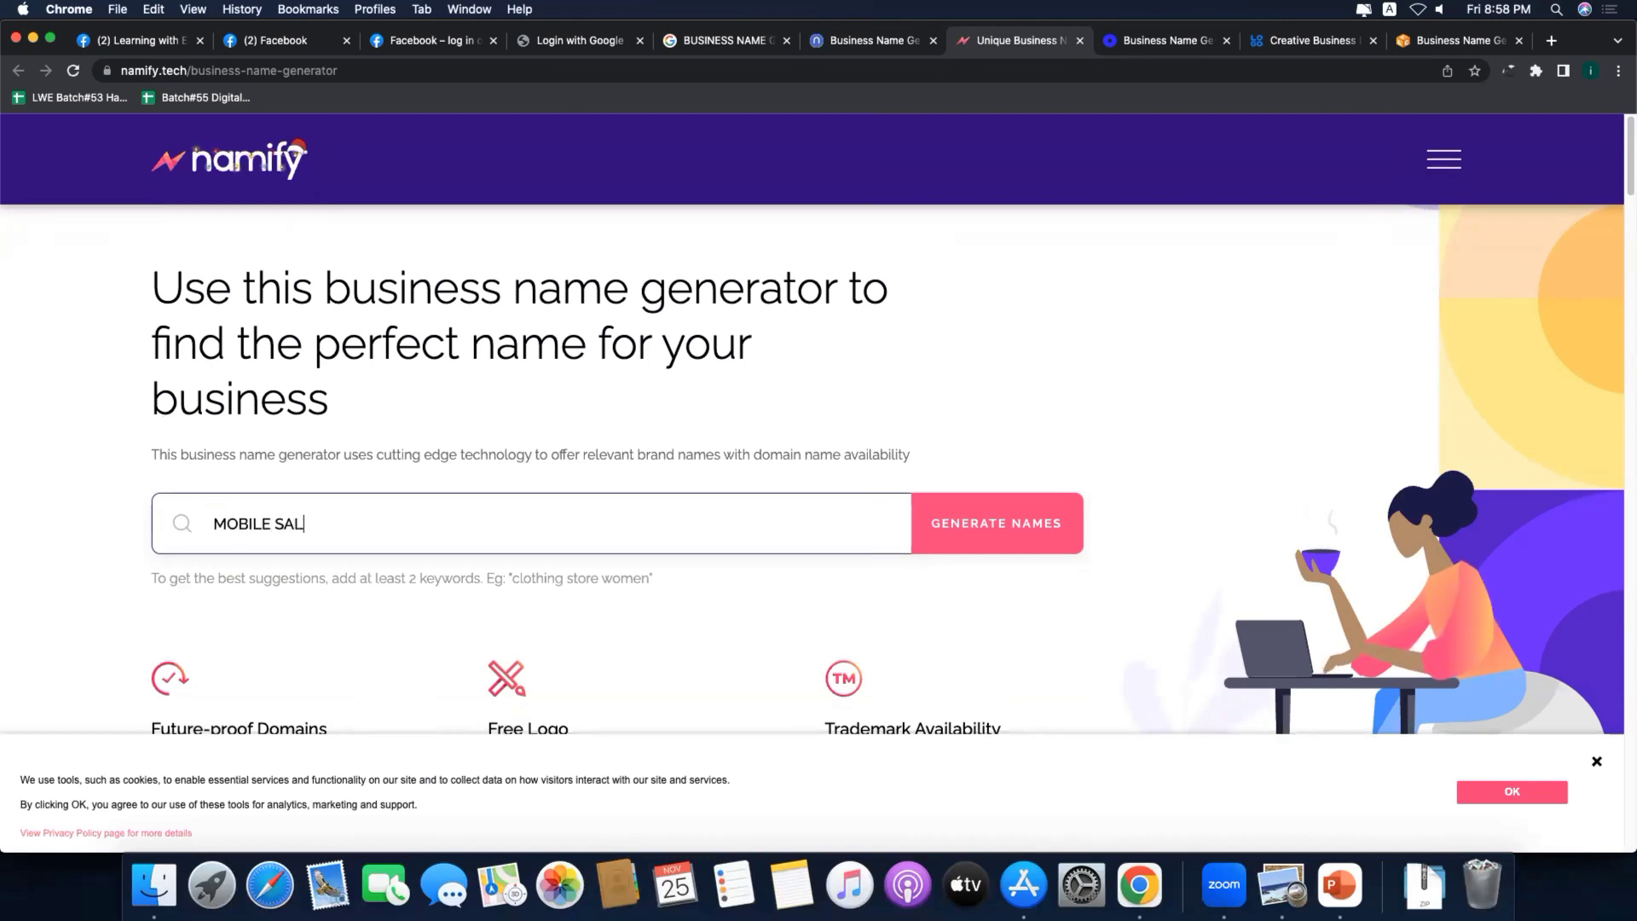
pyautogui.press('BackSpace')
pyautogui.press('BackSpace')
pyautogui.press('BackSpace')
pyautogui.press('BackSpace')
pyautogui.press('BackSpace')
pyautogui.press('BackSpace')
pyautogui.press('BackSpace')
pyautogui.press('BackSpace')
pyautogui.press('BackSpace')
pyautogui.press('BackSpace')
pyautogui.press('BackSpace')
pyautogui.write('CLOTH SALE')
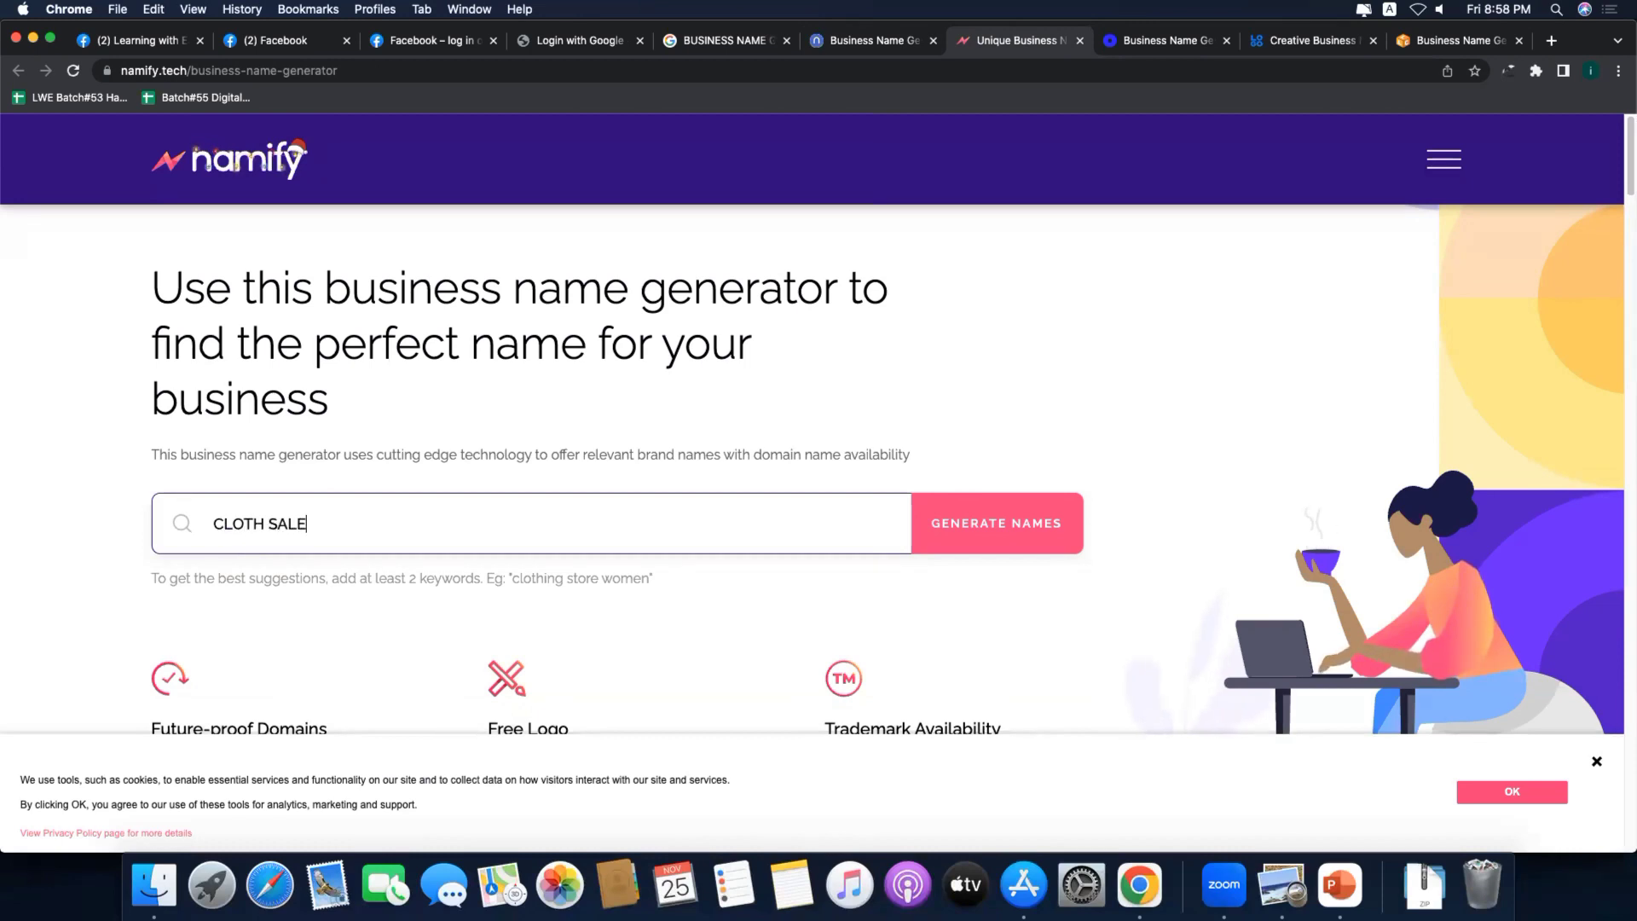
pyautogui.press('Return')
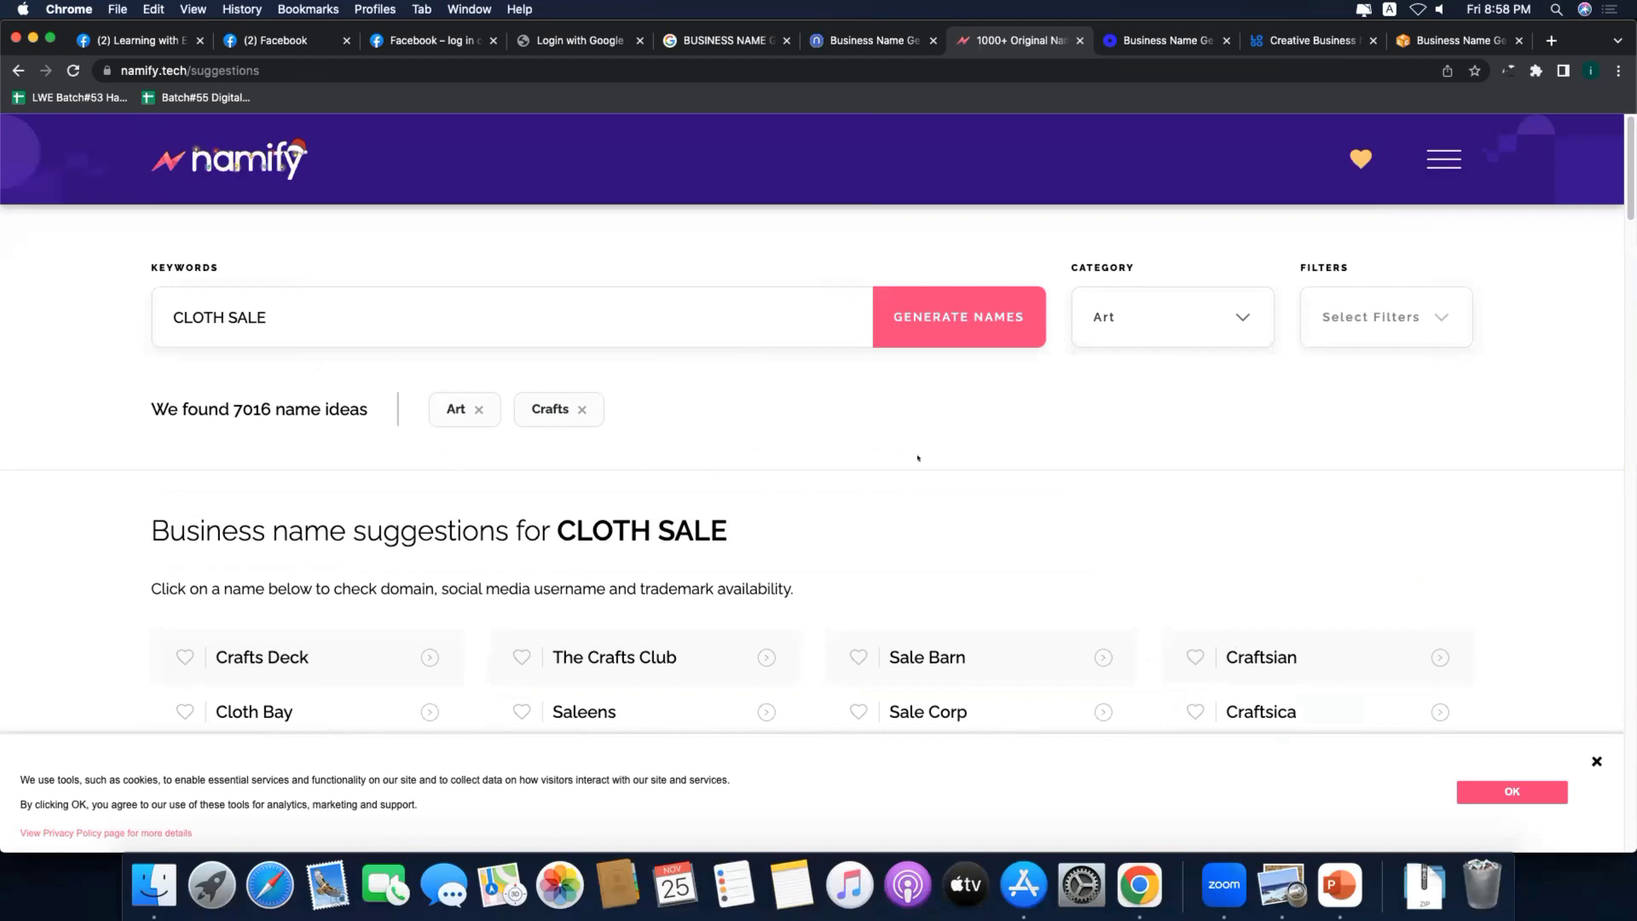
# Step: Dismiss the free ebook offer and apply the Clothing and Fashion categories to the CLOTH SALE suggestions
pyautogui.click(1155, 312)
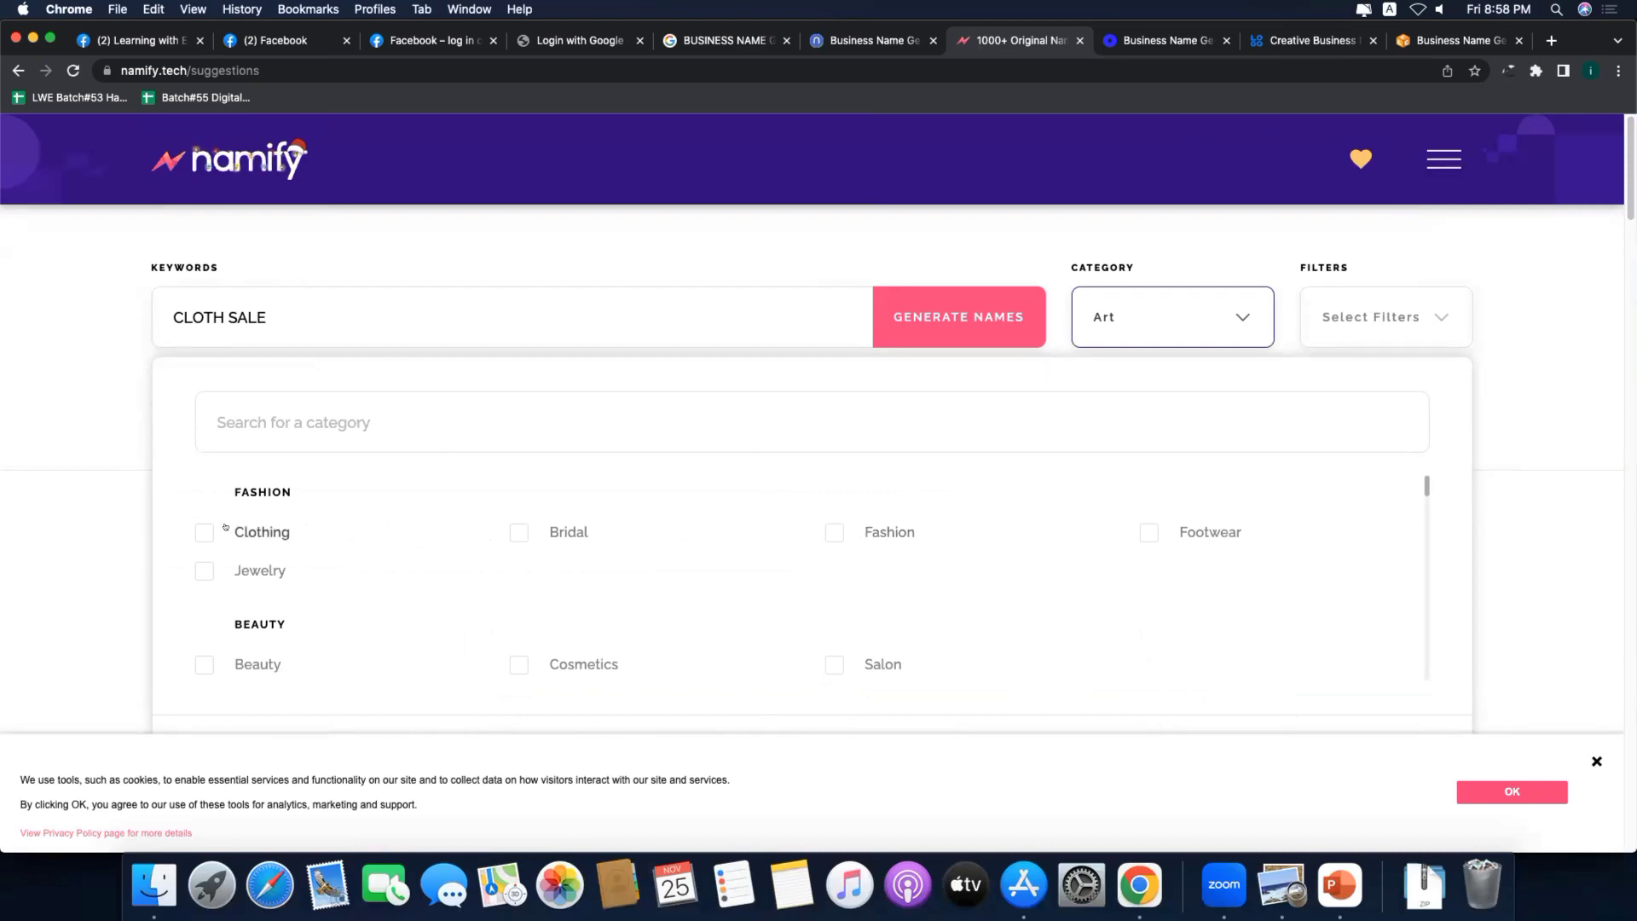
pyautogui.scroll(-1, 511, 537)
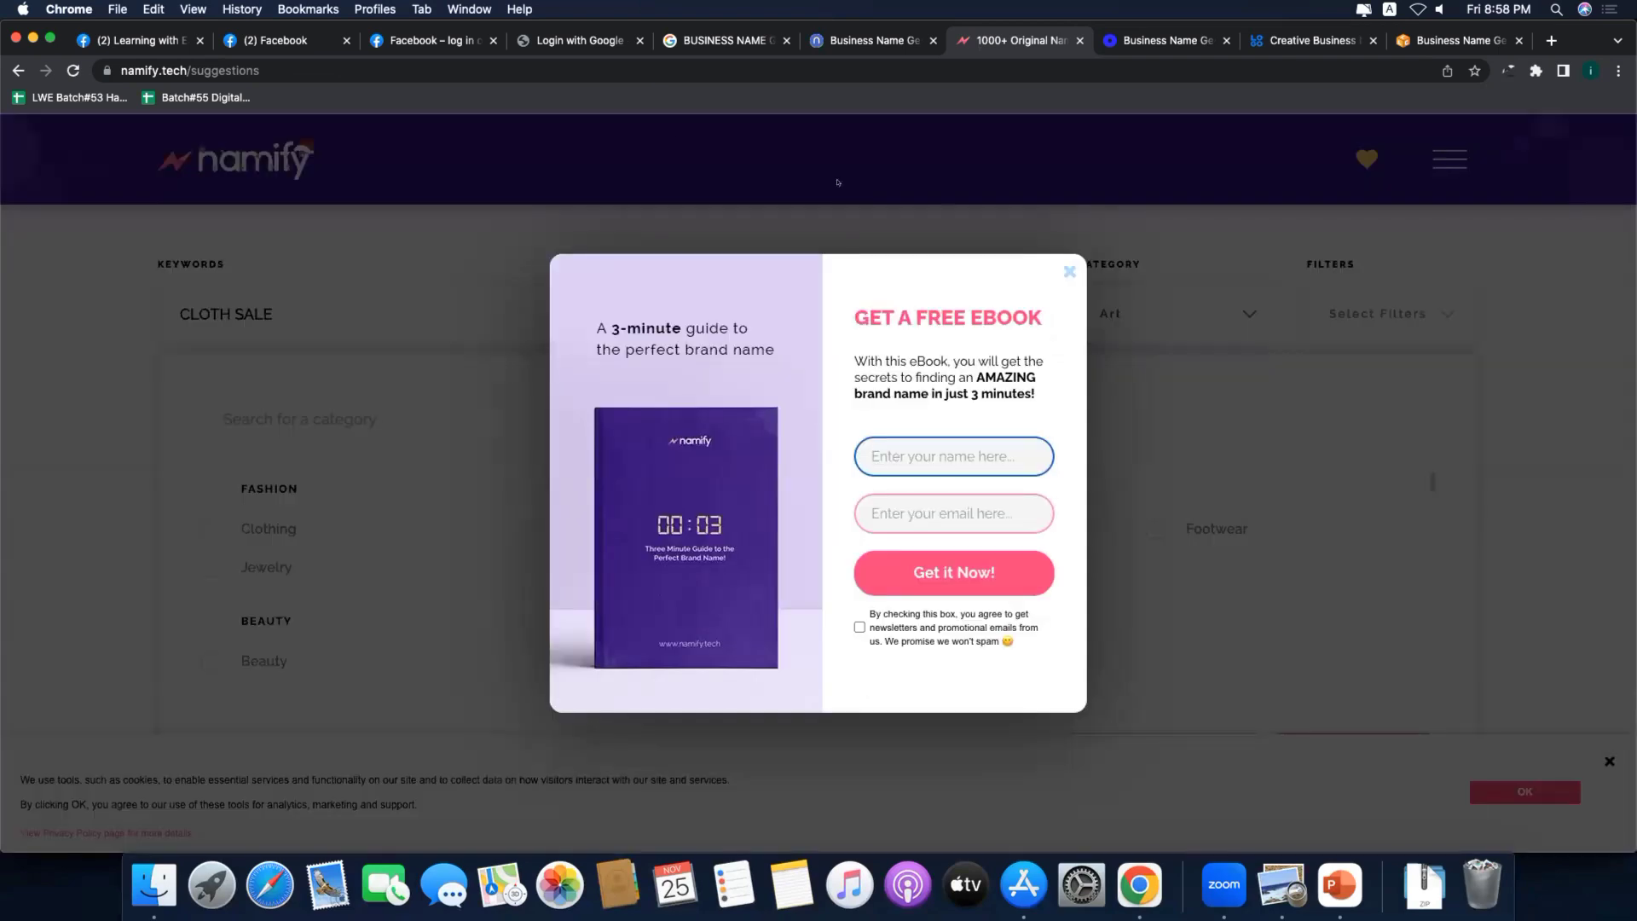
pyautogui.click(1069, 271)
pyautogui.click(198, 531)
pyautogui.scroll(-1, 1140, 690)
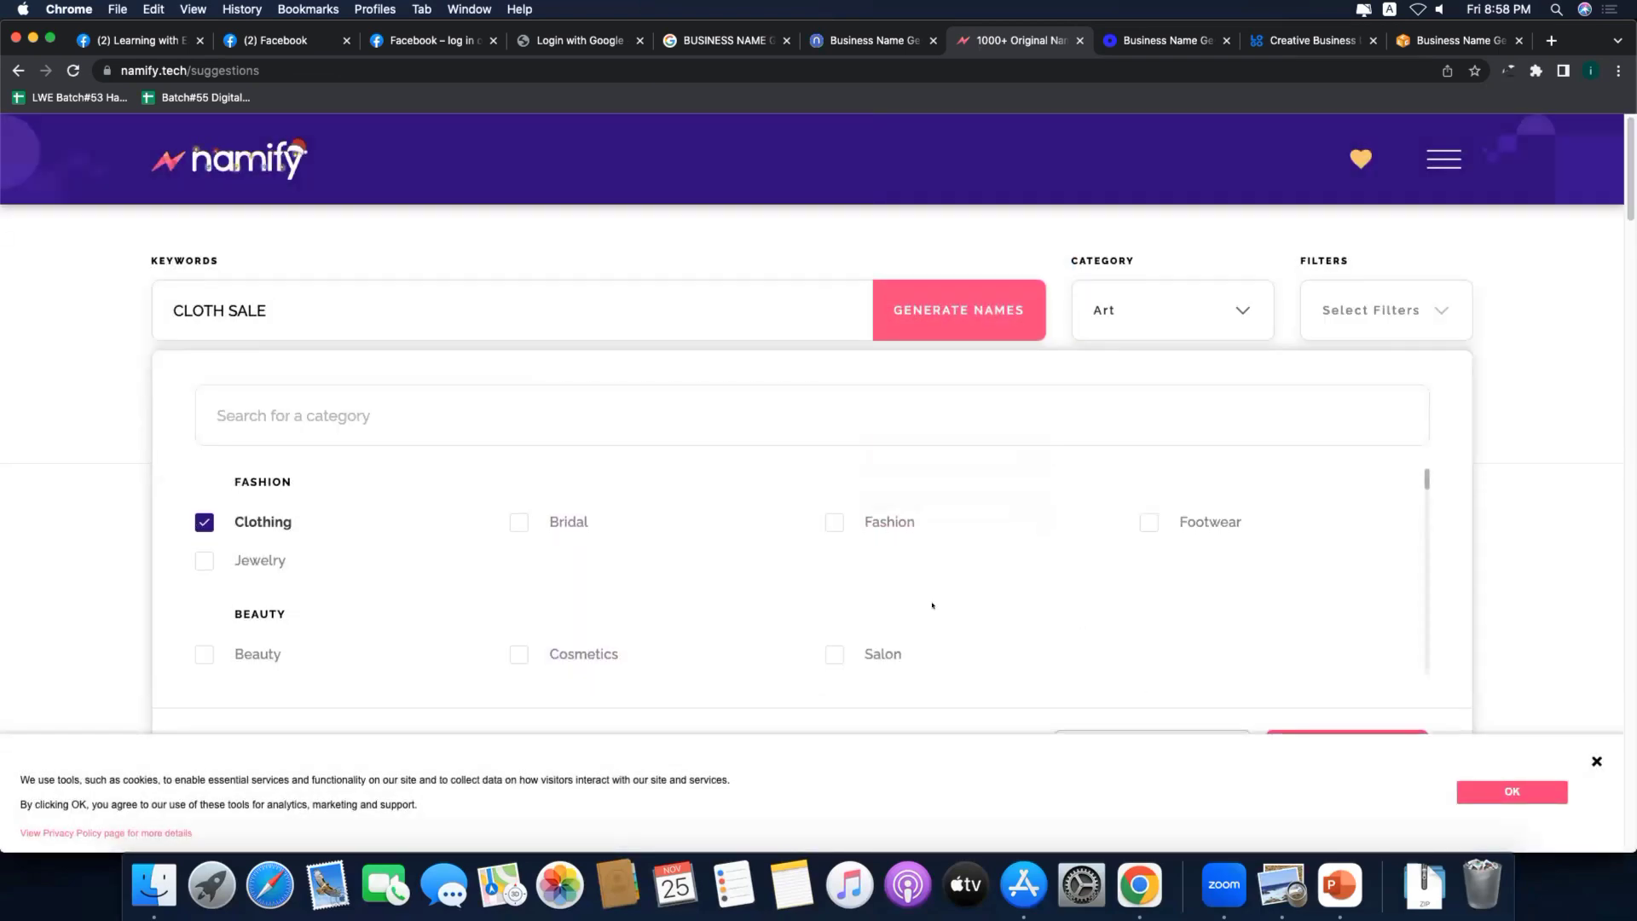
pyautogui.click(831, 519)
pyautogui.scroll(-10, 1321, 554)
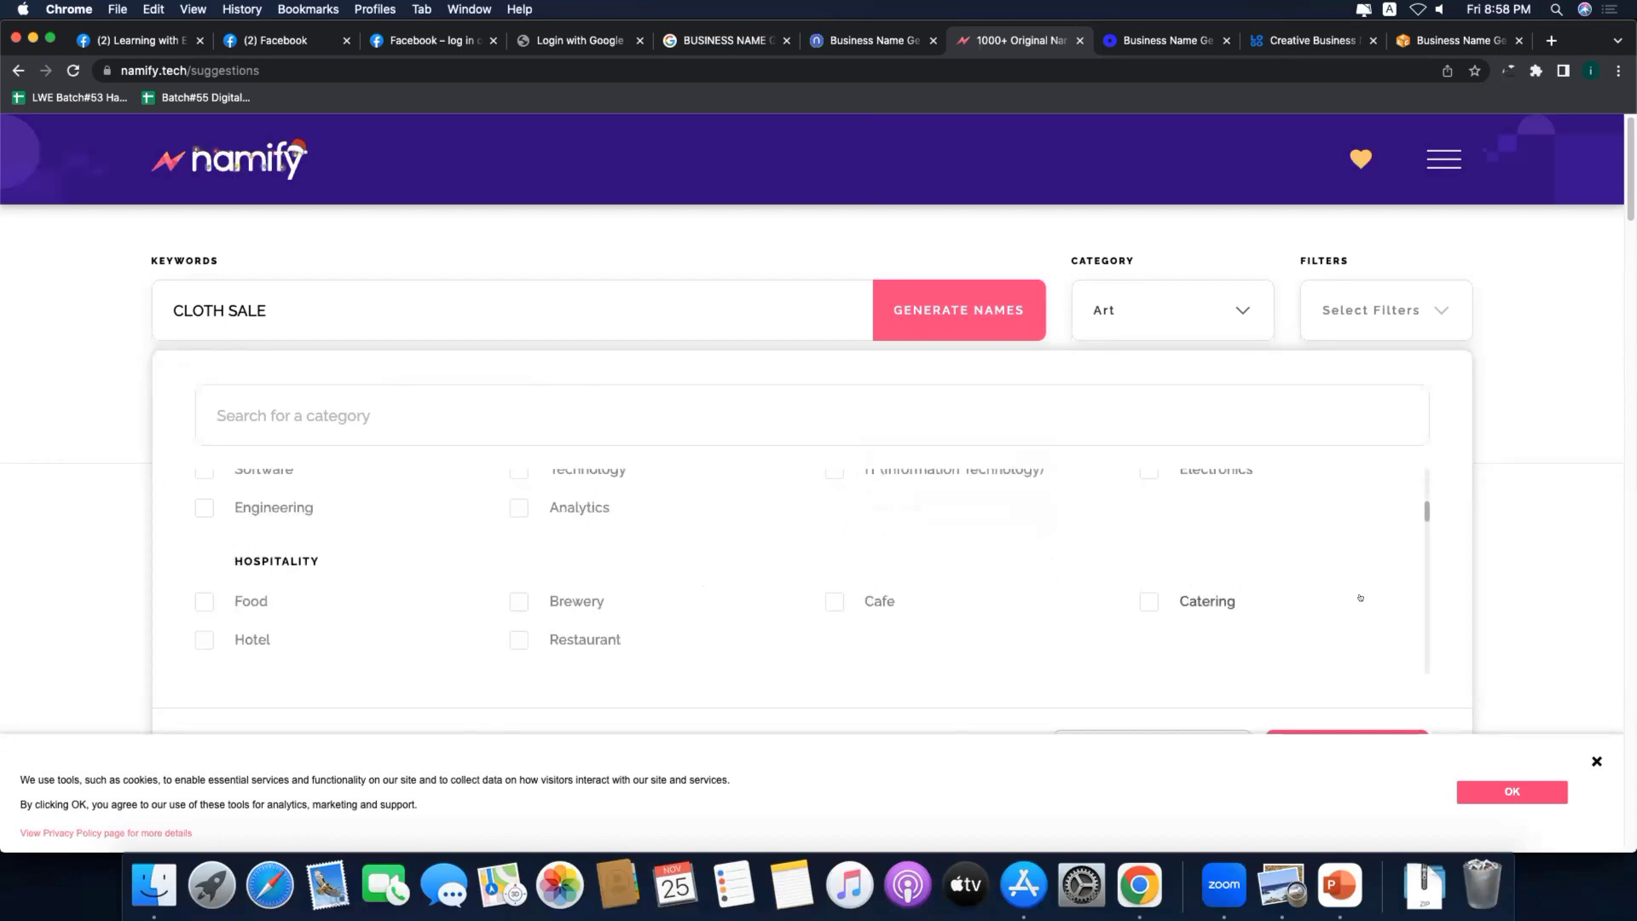
pyautogui.scroll(-10, 1398, 617)
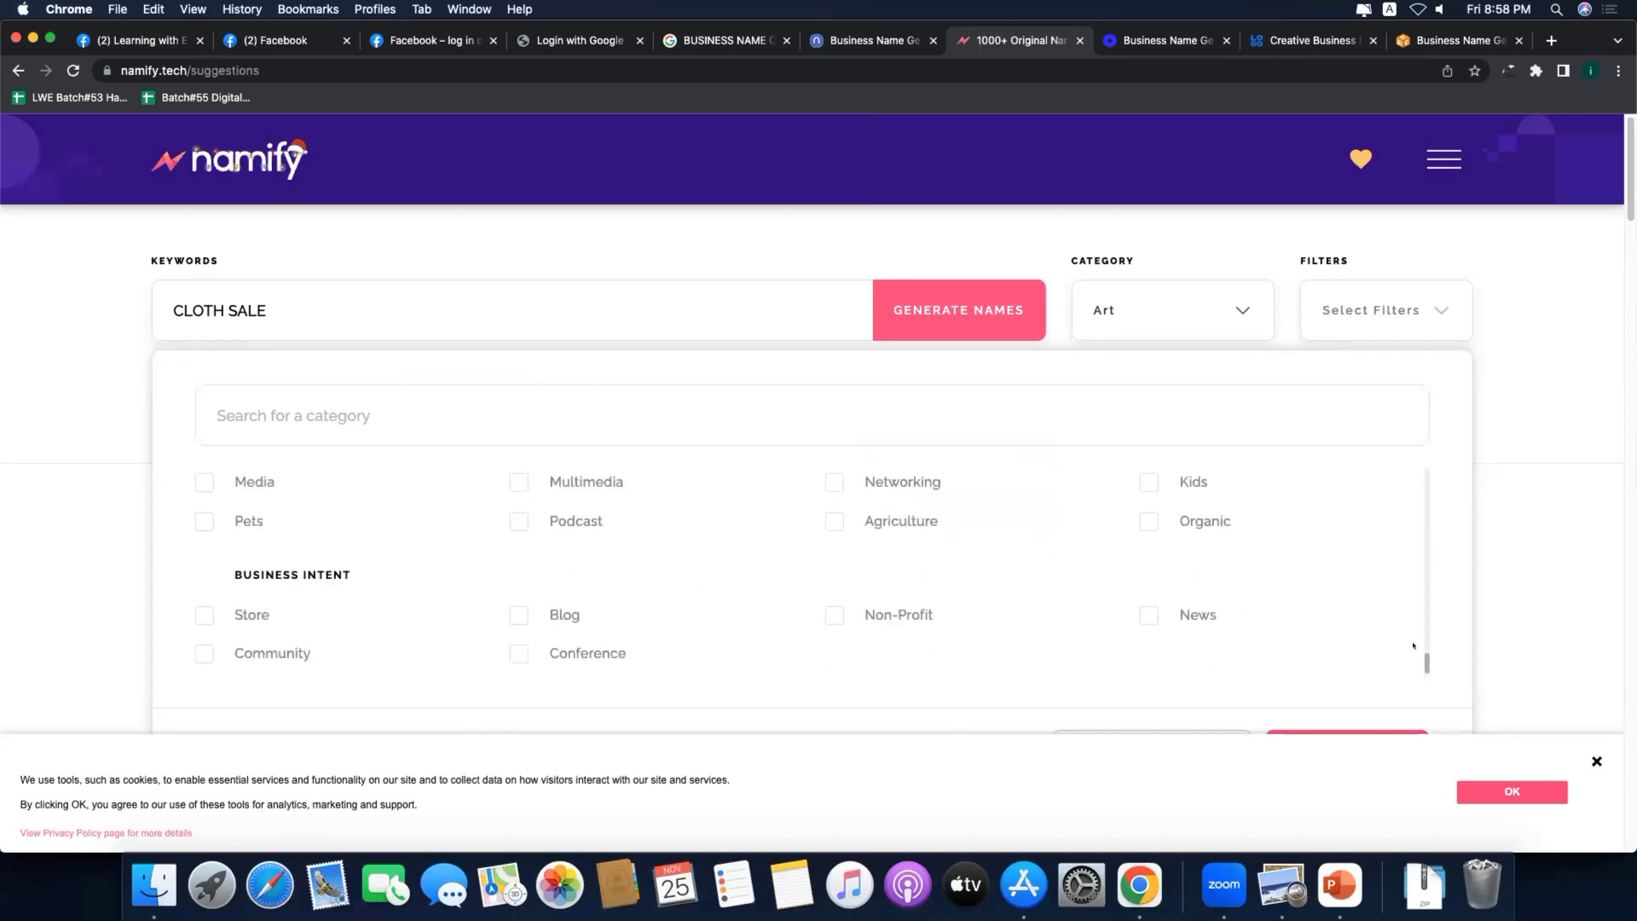
pyautogui.scroll(-5, 1530, 649)
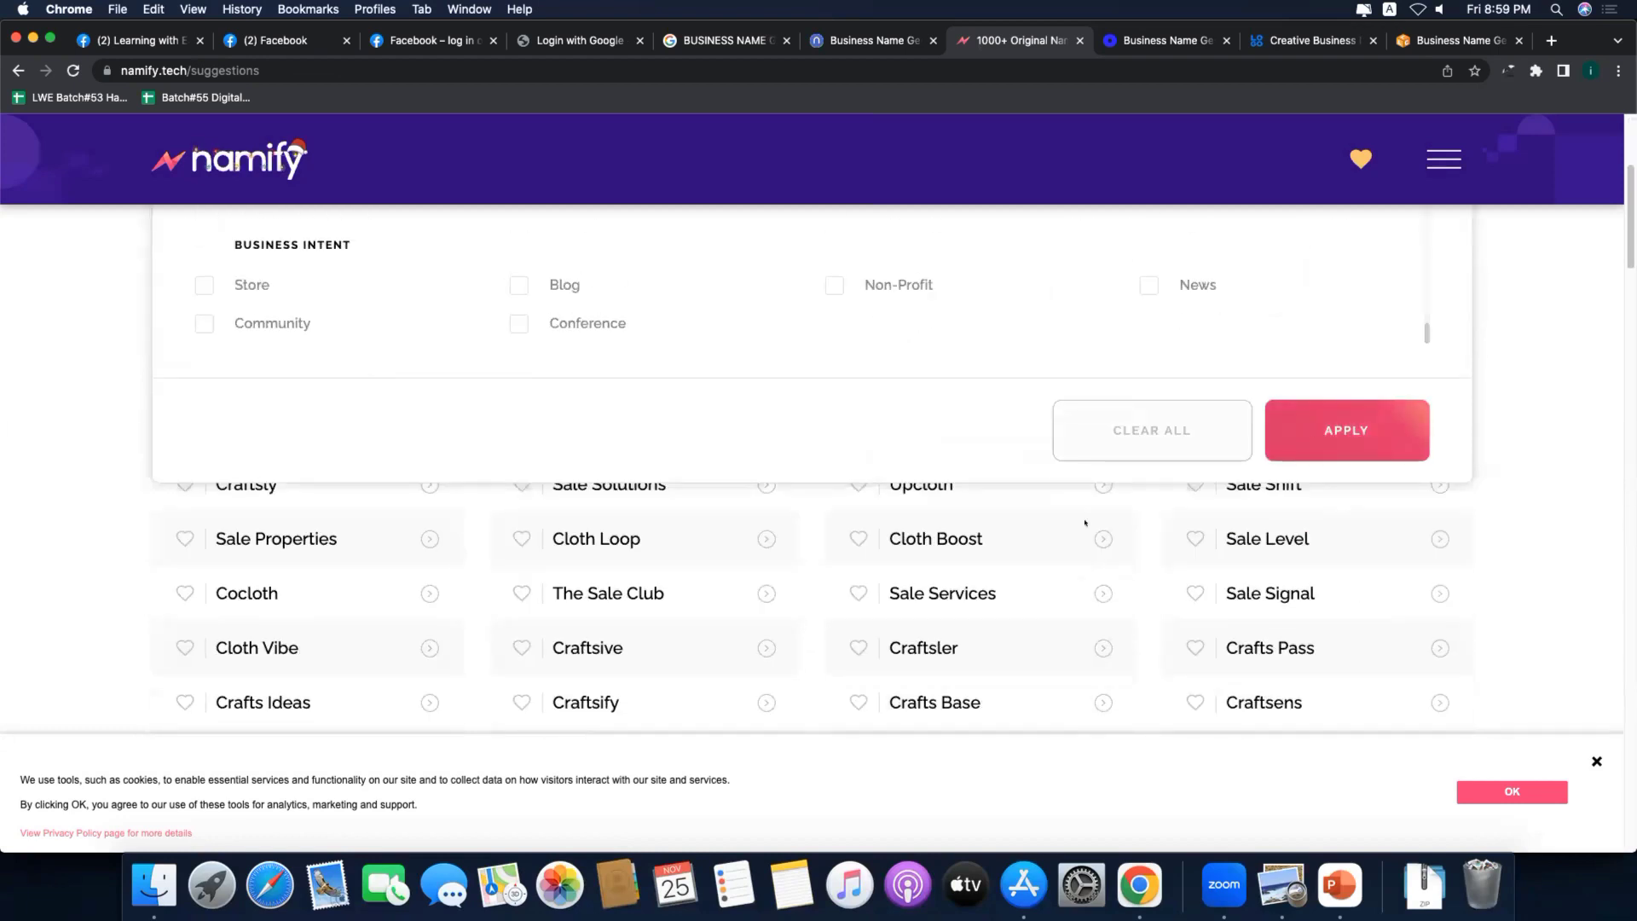
pyautogui.click(1347, 430)
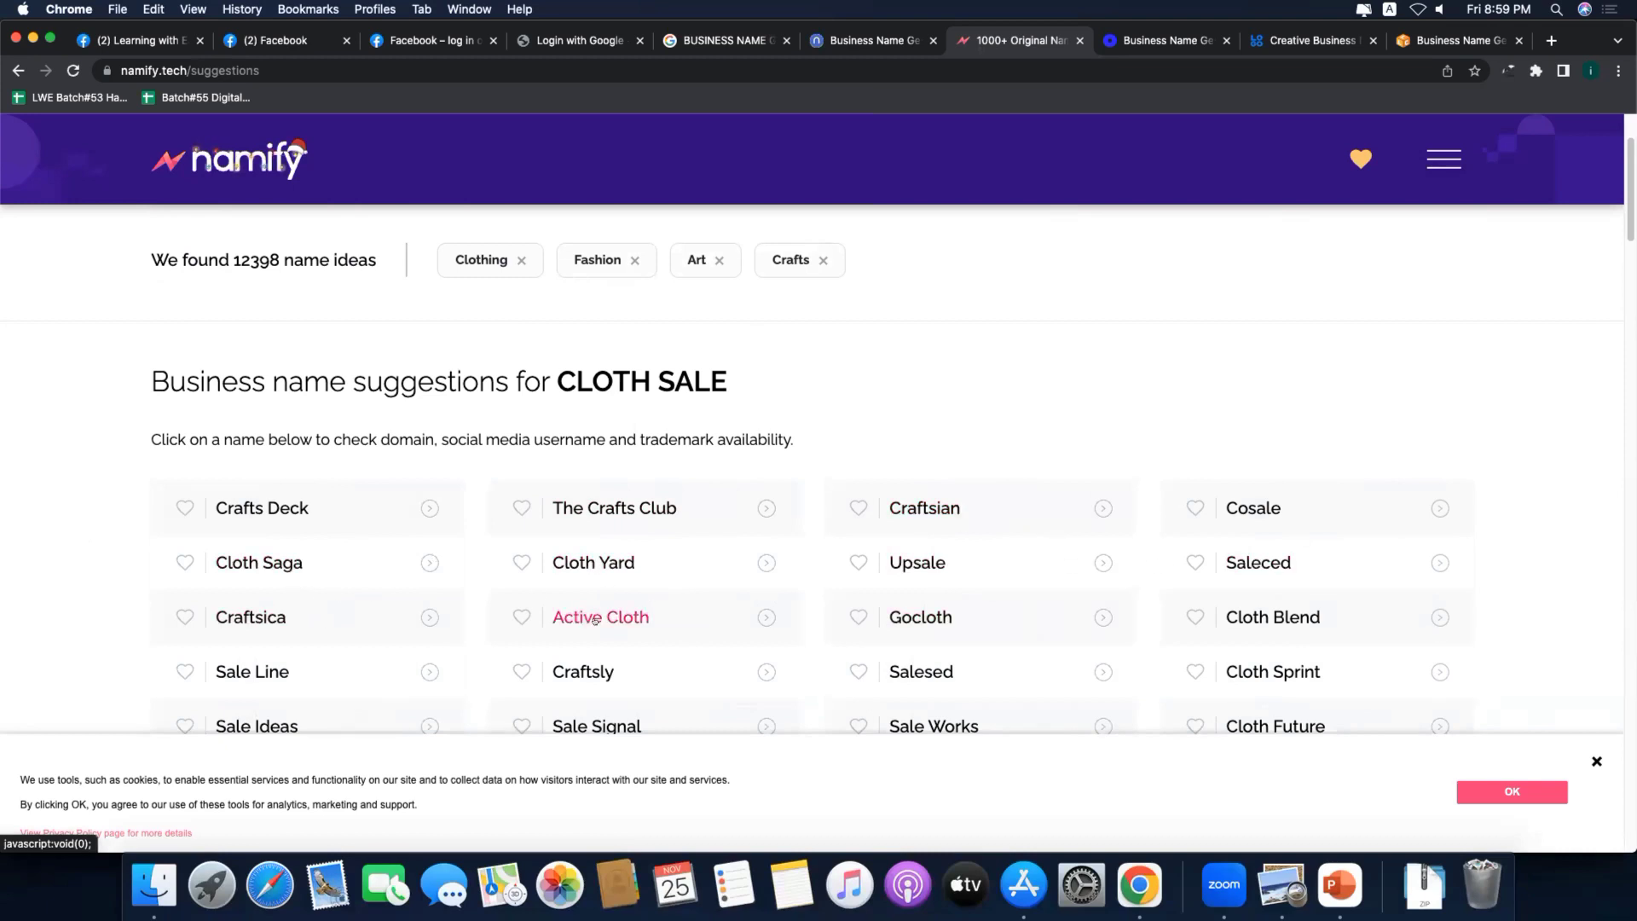
# Step: Look through Namify's business name suggestions for CLOTH SALE down to the end of the list
pyautogui.scroll(-2, 1047, 607)
pyautogui.scroll(1, 1260, 543)
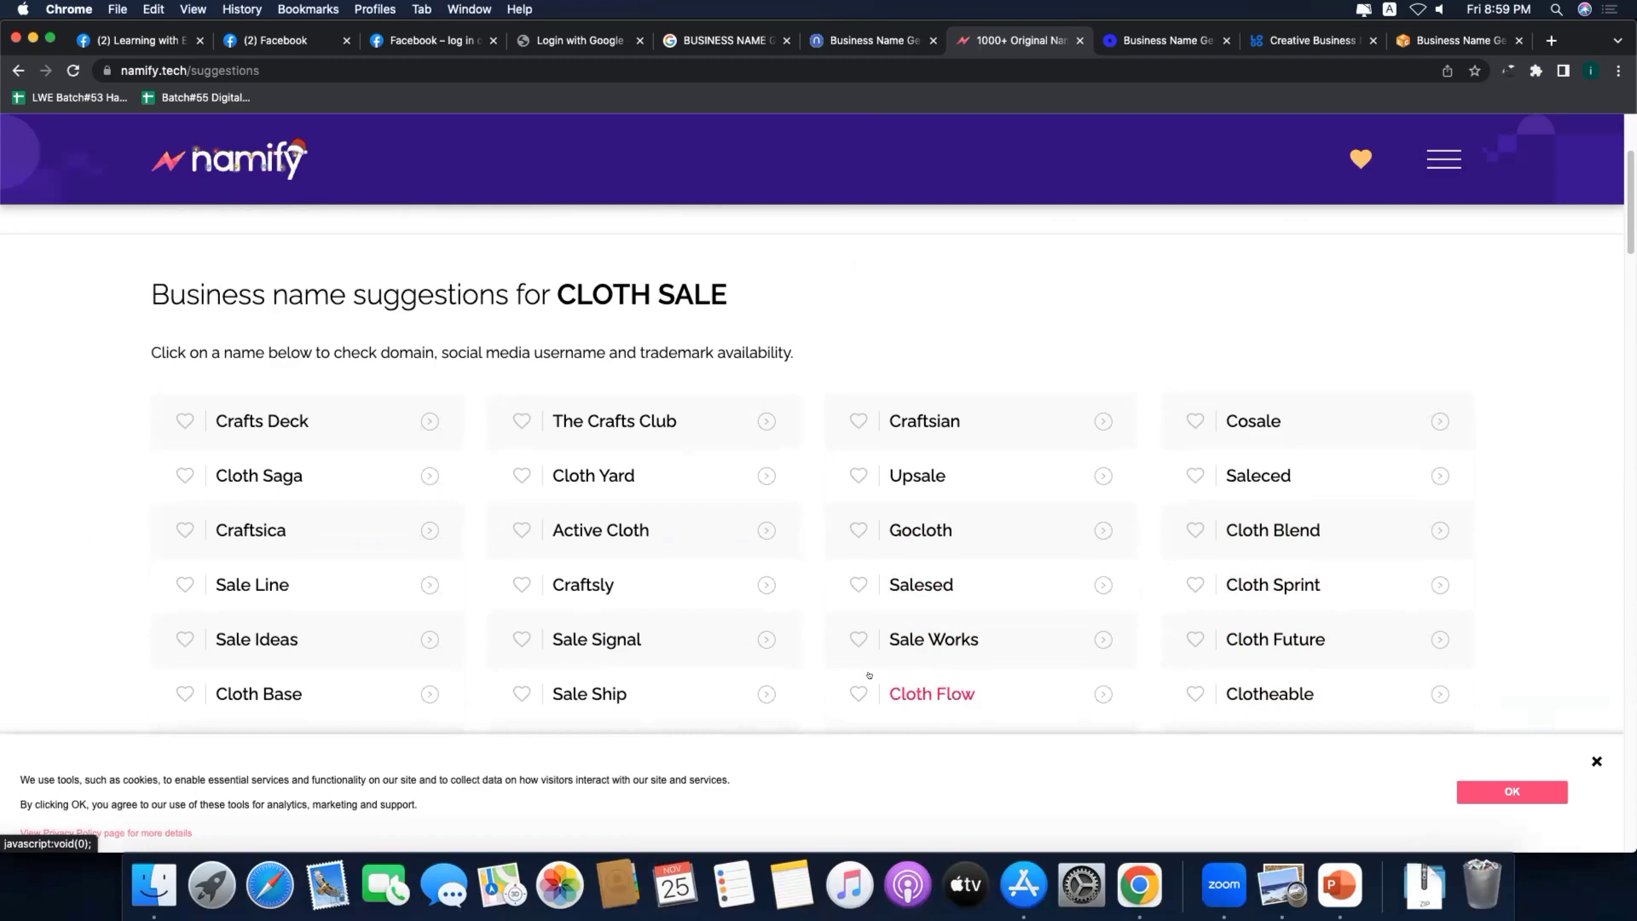
pyautogui.scroll(-5, 347, 691)
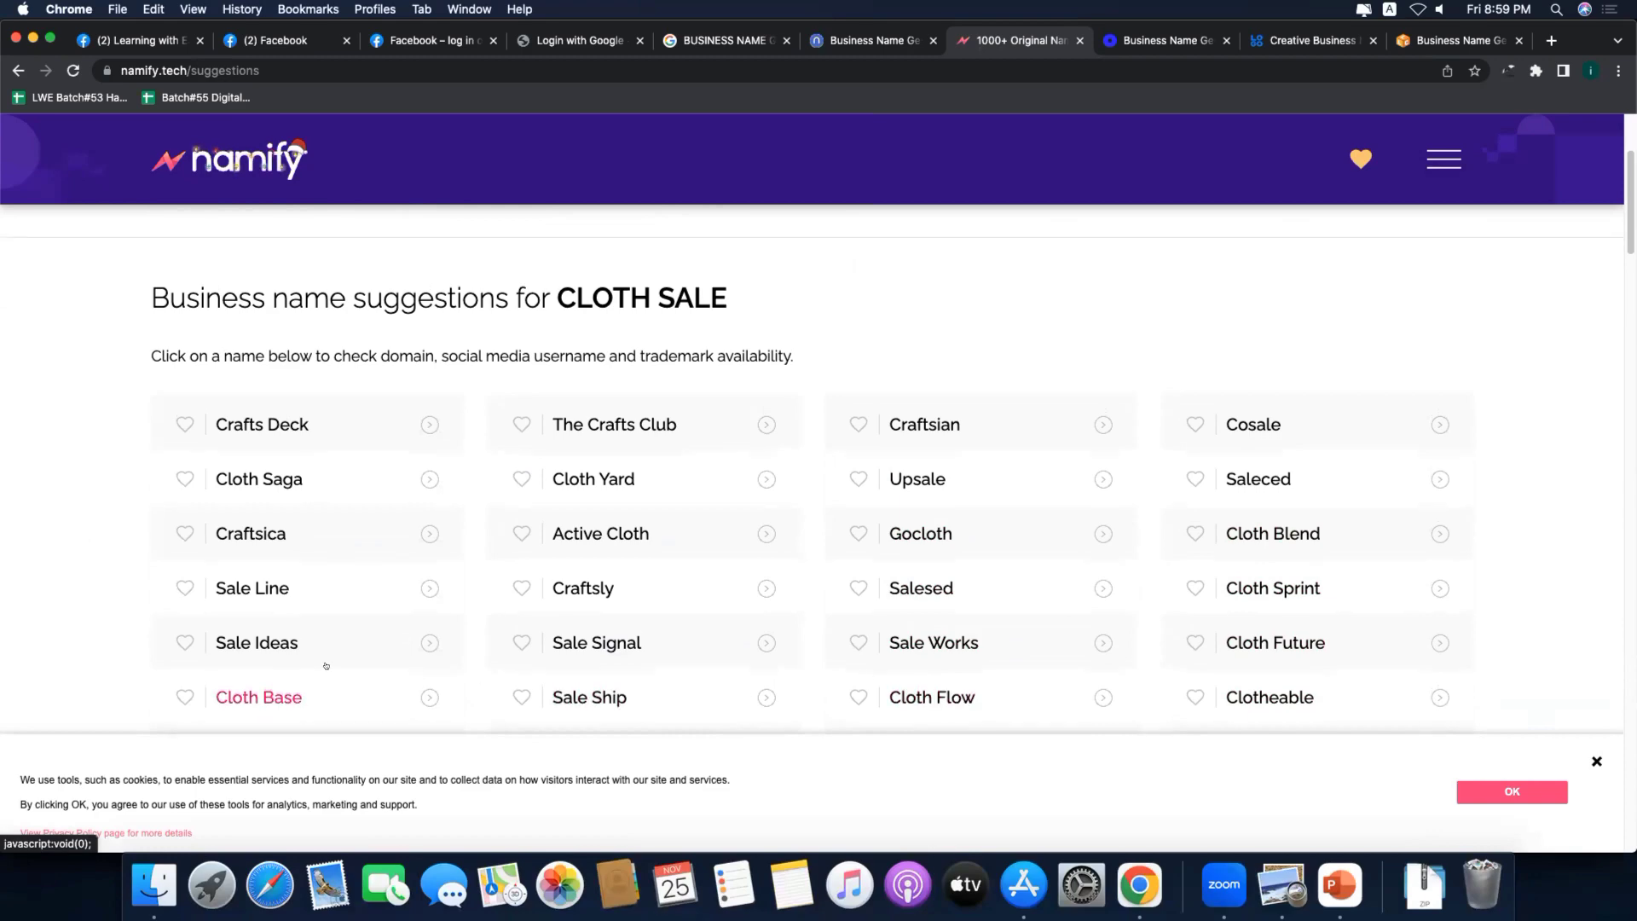
pyautogui.scroll(-10, 306, 486)
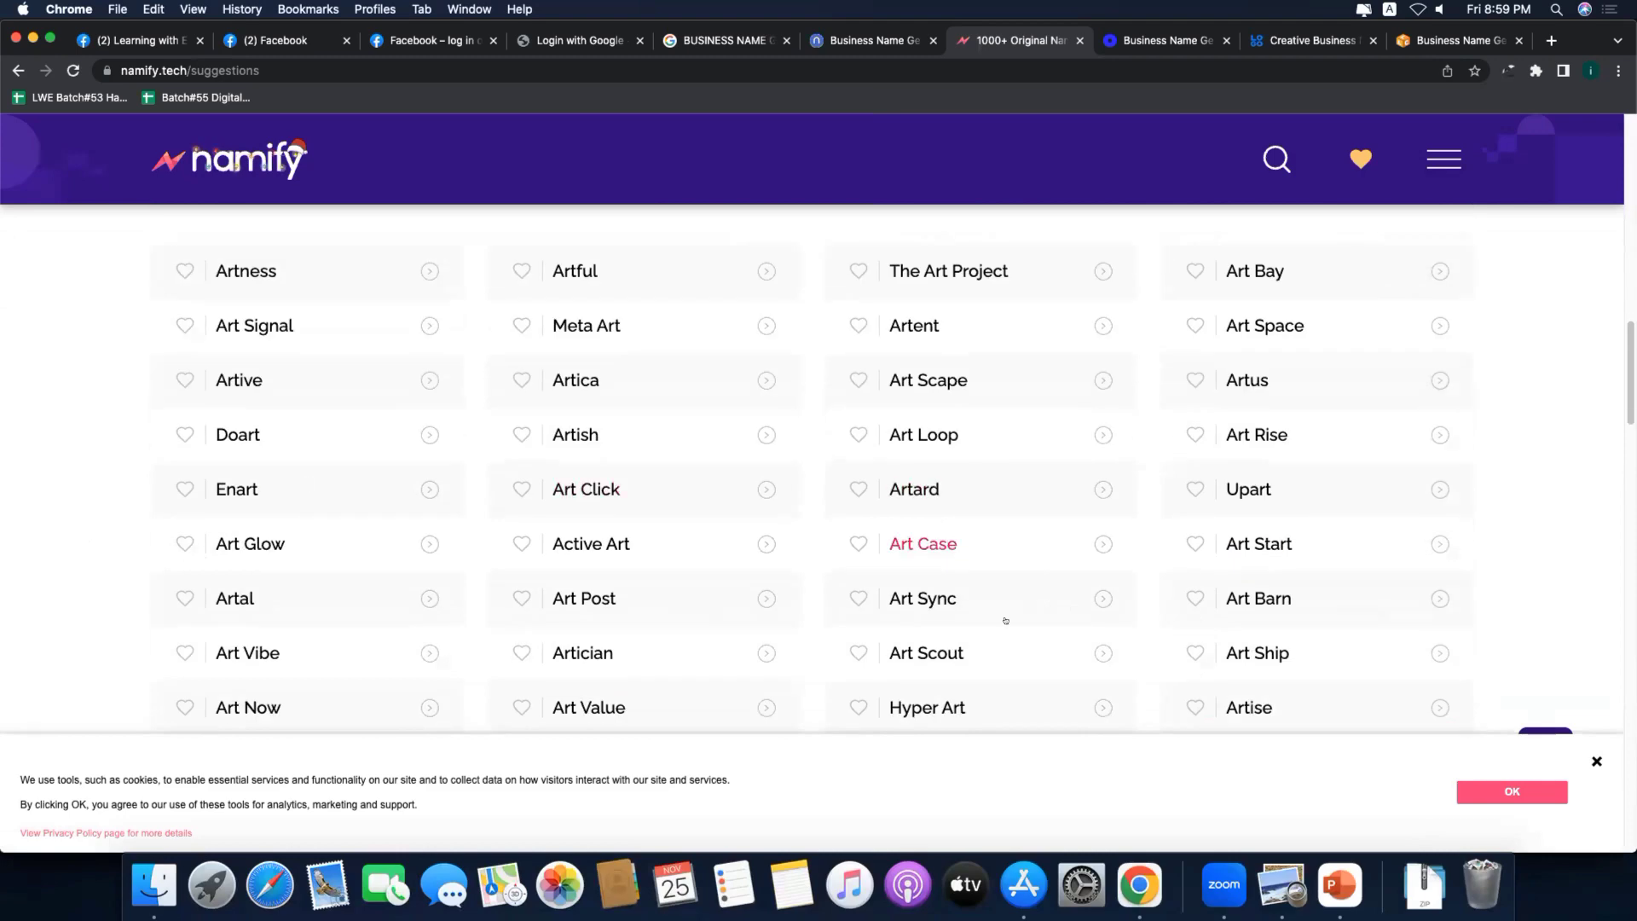
pyautogui.scroll(-6, 470, 607)
pyautogui.scroll(-5, 470, 607)
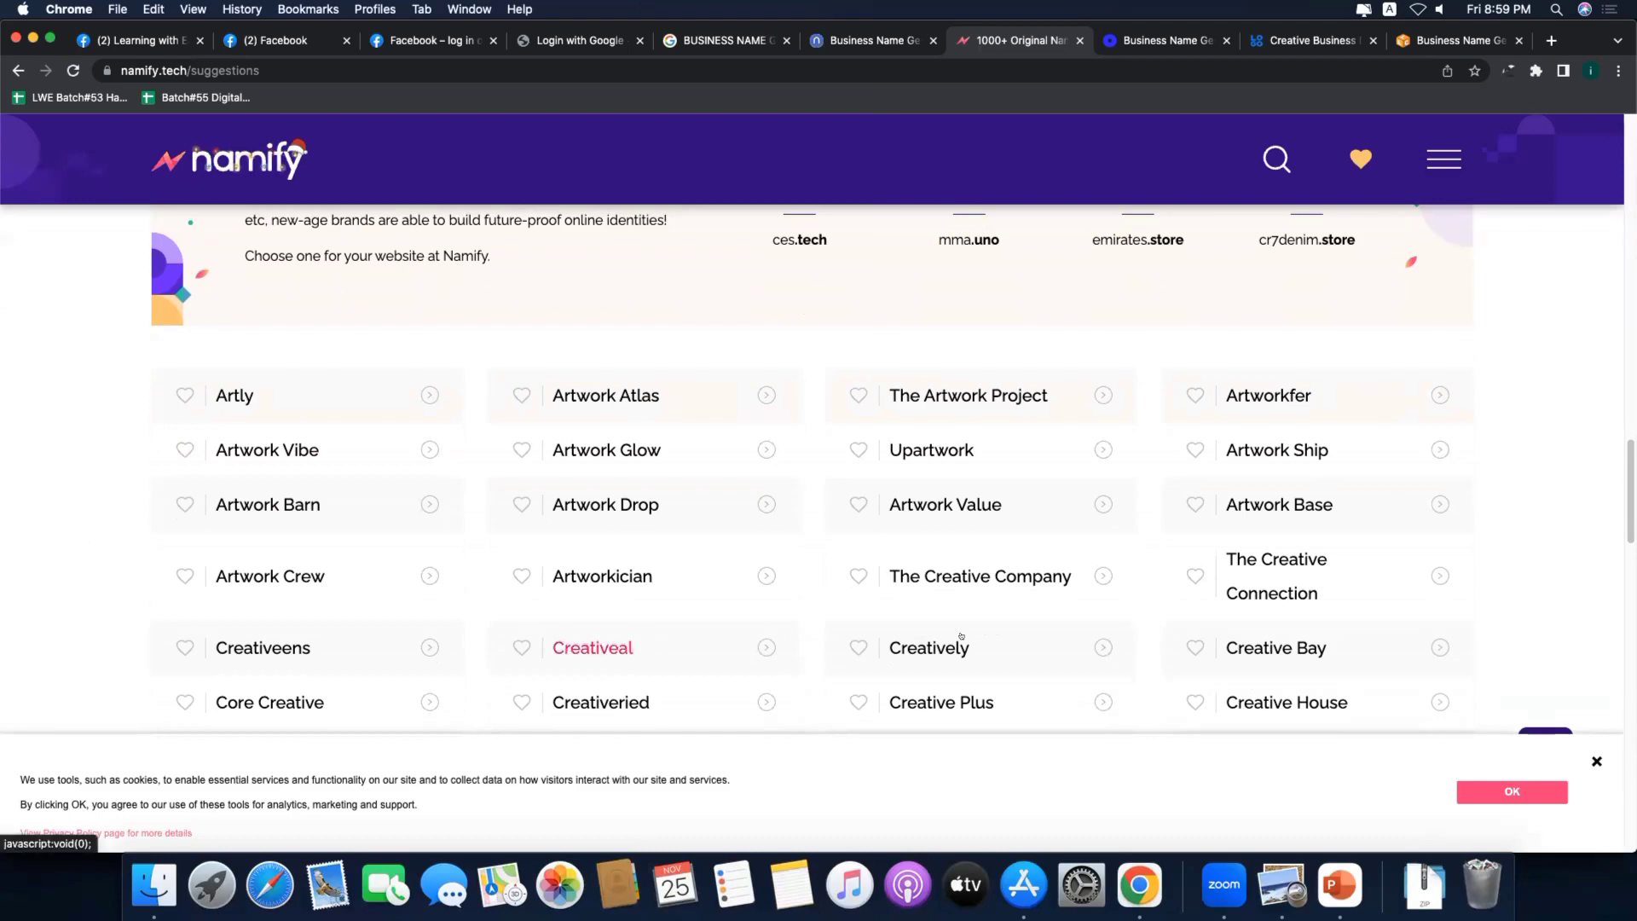
pyautogui.scroll(-10, 1270, 576)
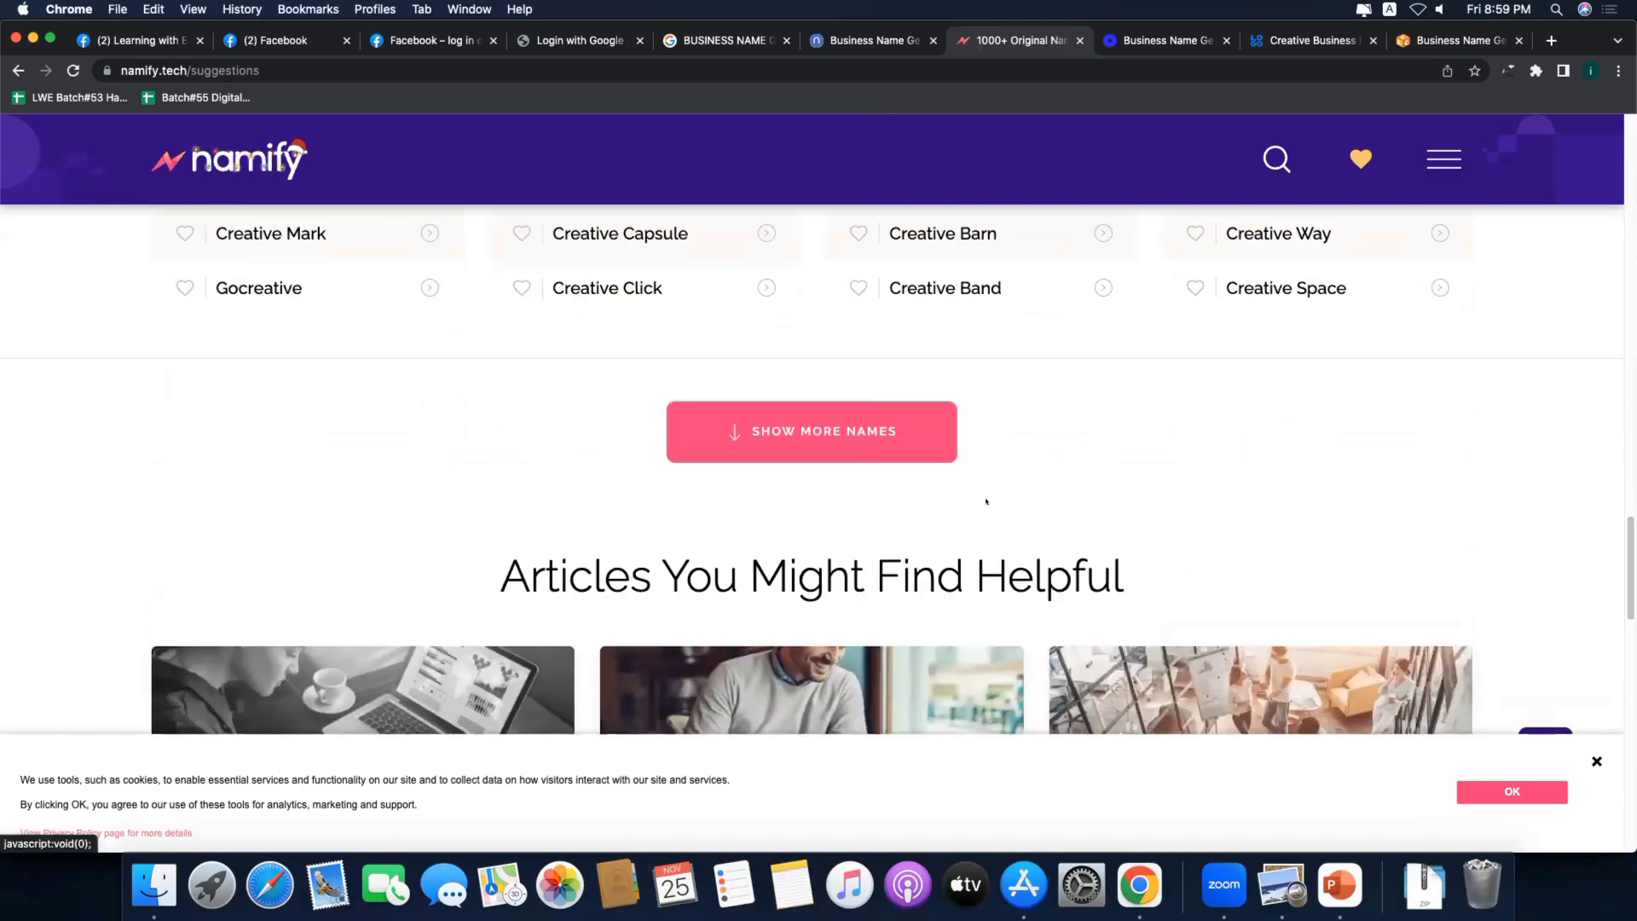
# Step: Switch to Oberlo's business name generator and generate names containing COSMETICS
pyautogui.click(1139, 38)
pyautogui.click(711, 583)
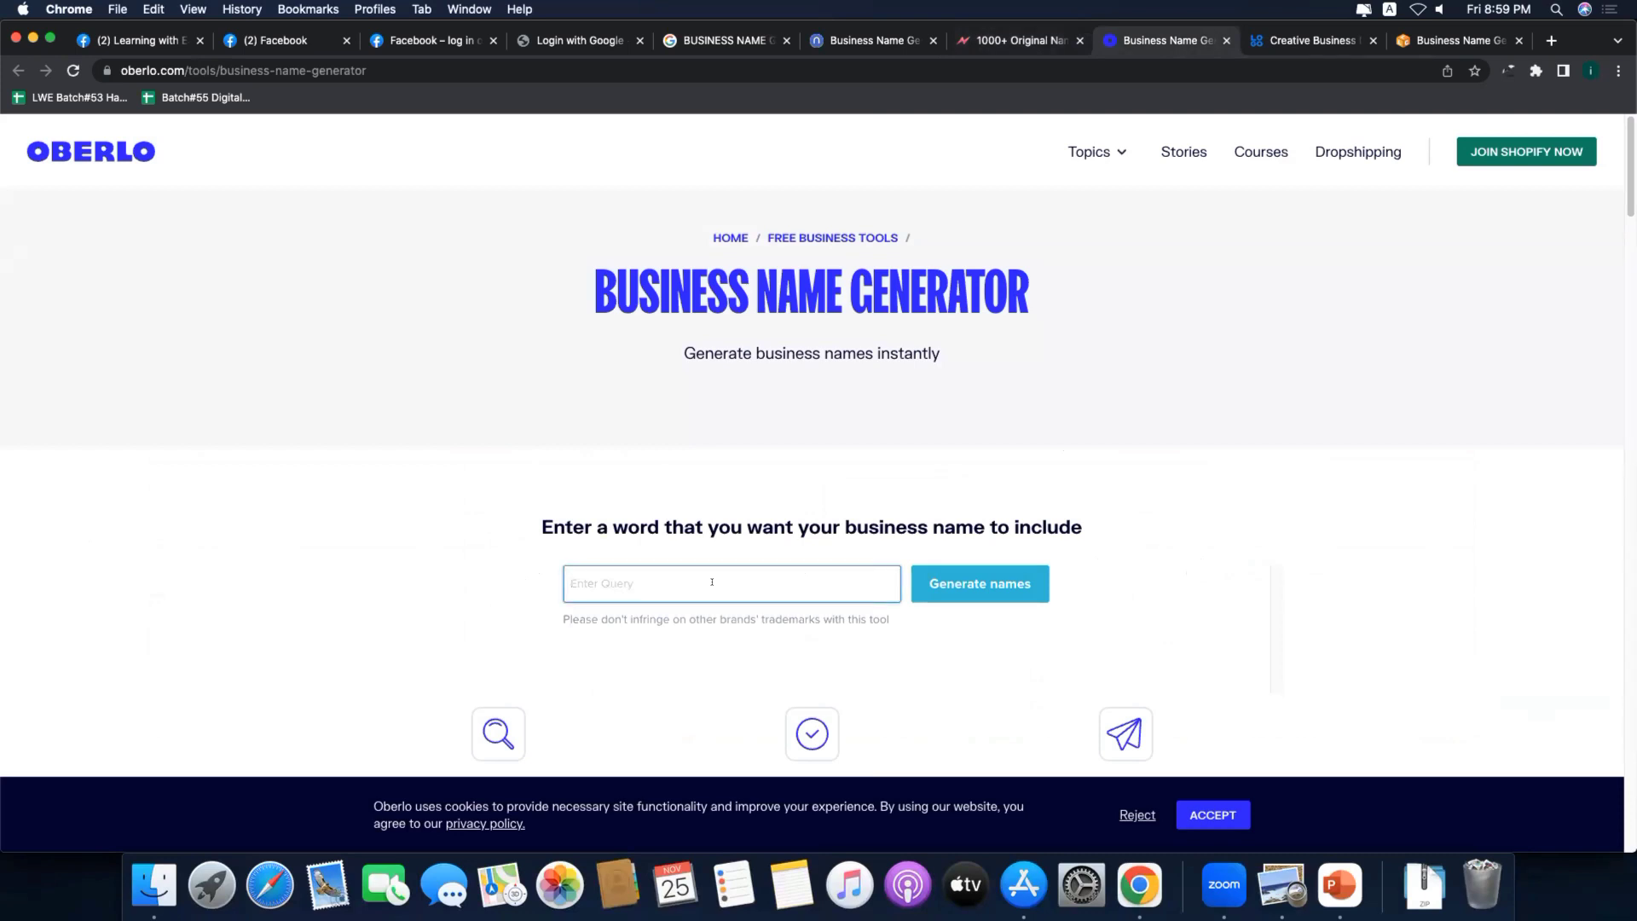
pyautogui.write('COSMETU')
pyautogui.write('CS SA')
pyautogui.press('BackSpace')
pyautogui.press('BackSpace')
pyautogui.click(951, 583)
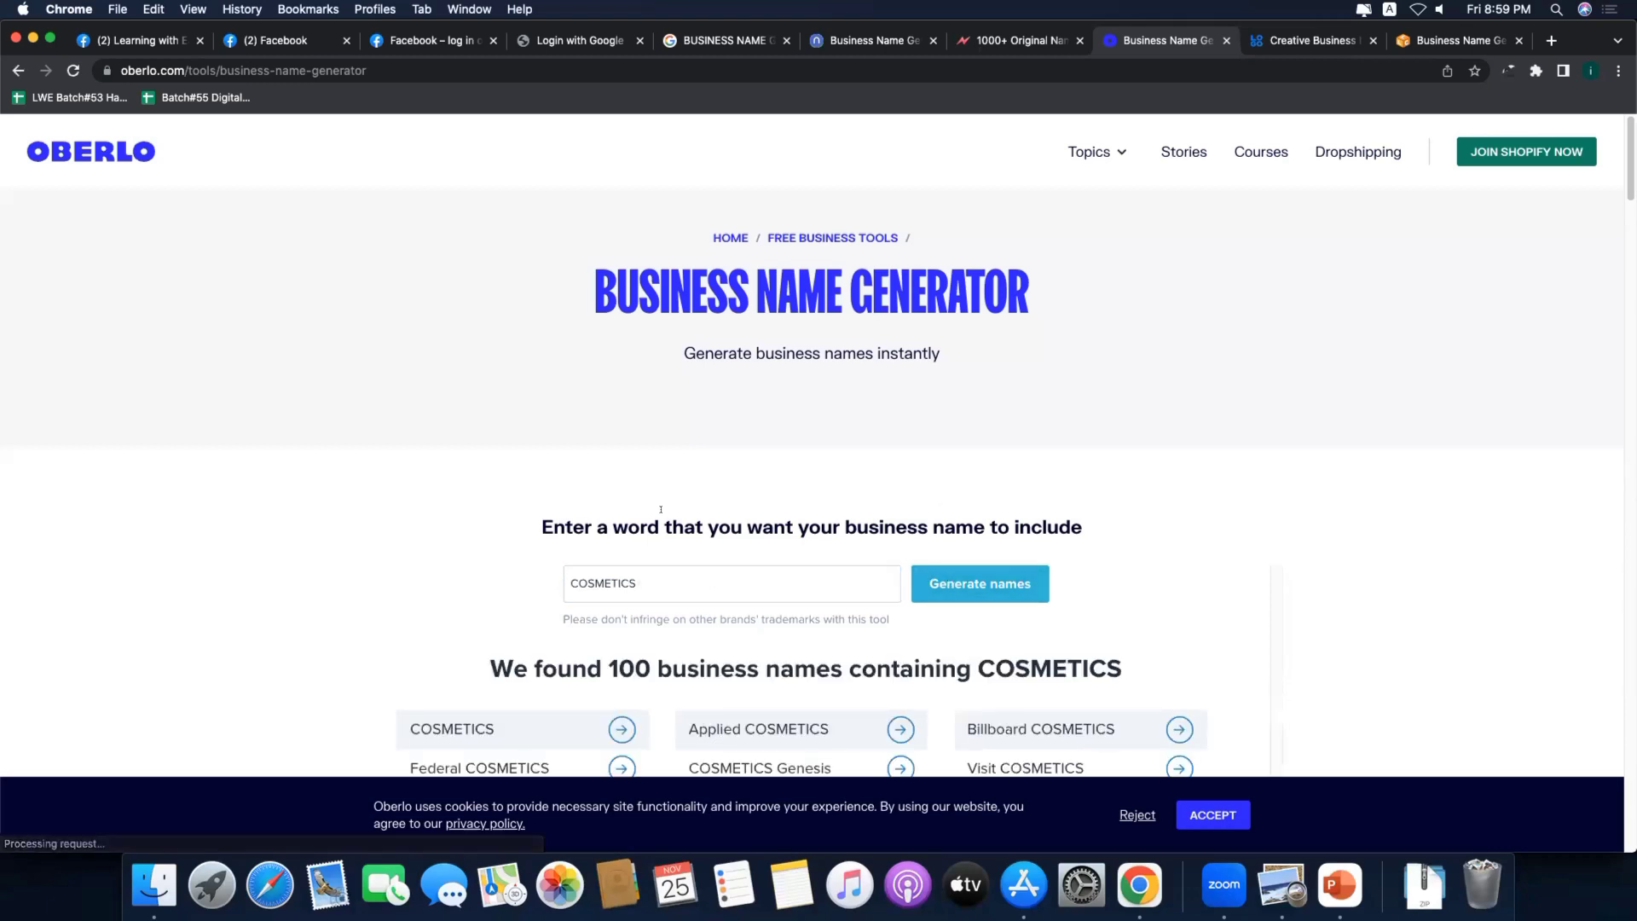
# Step: Look through Oberlo's list of business names containing COSMETICS
pyautogui.scroll(-3, 347, 527)
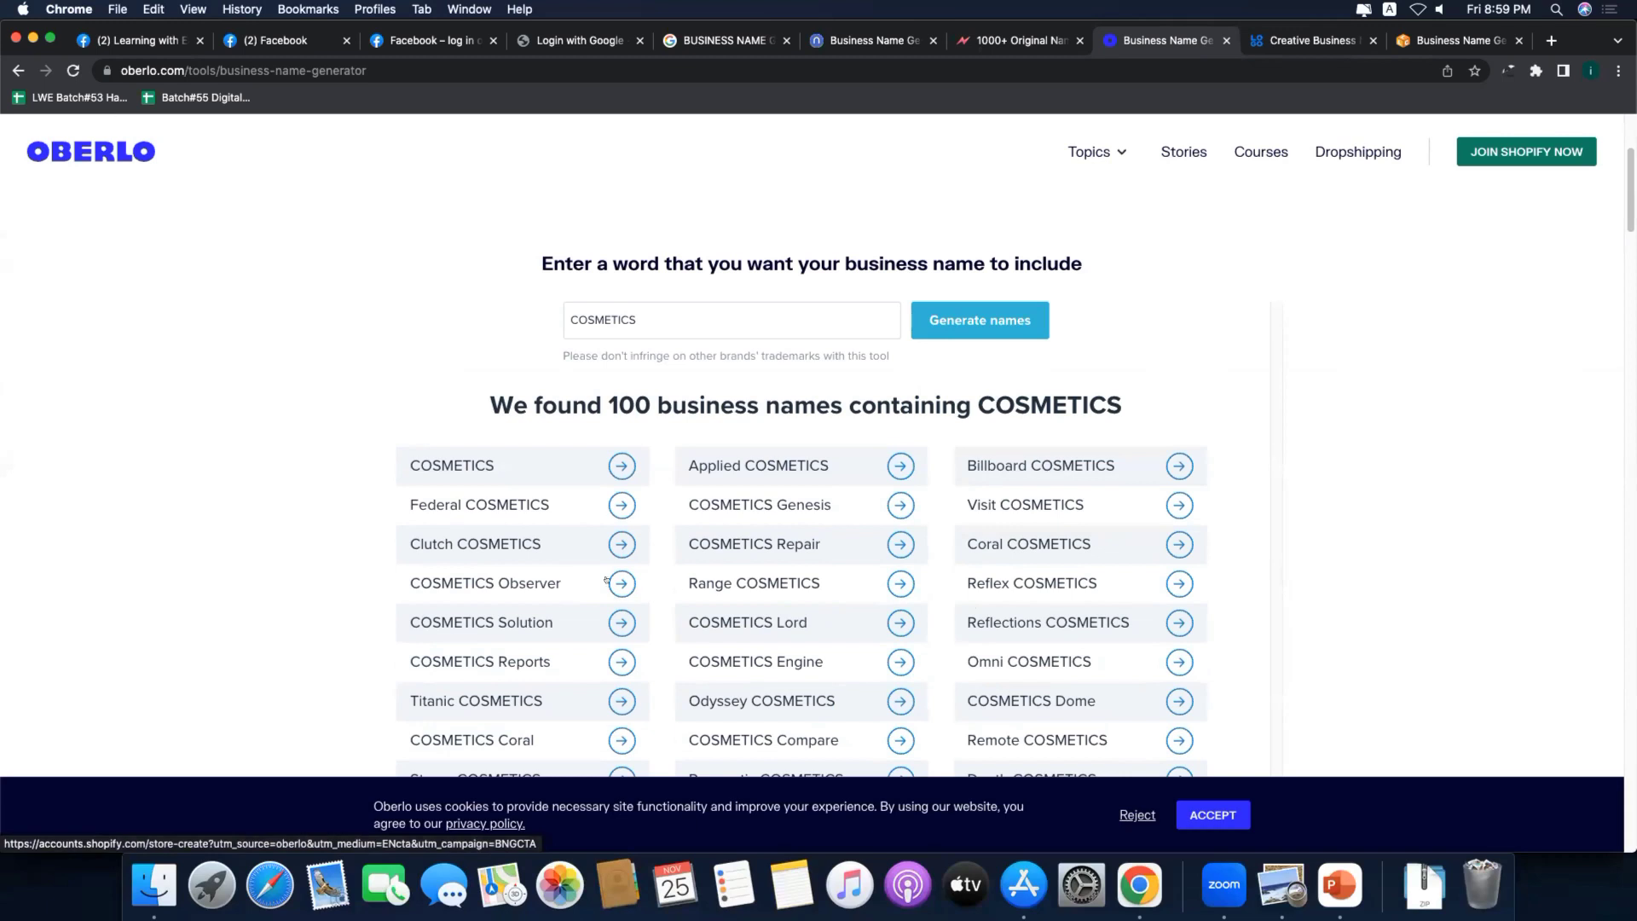
pyautogui.scroll(-2, 580, 607)
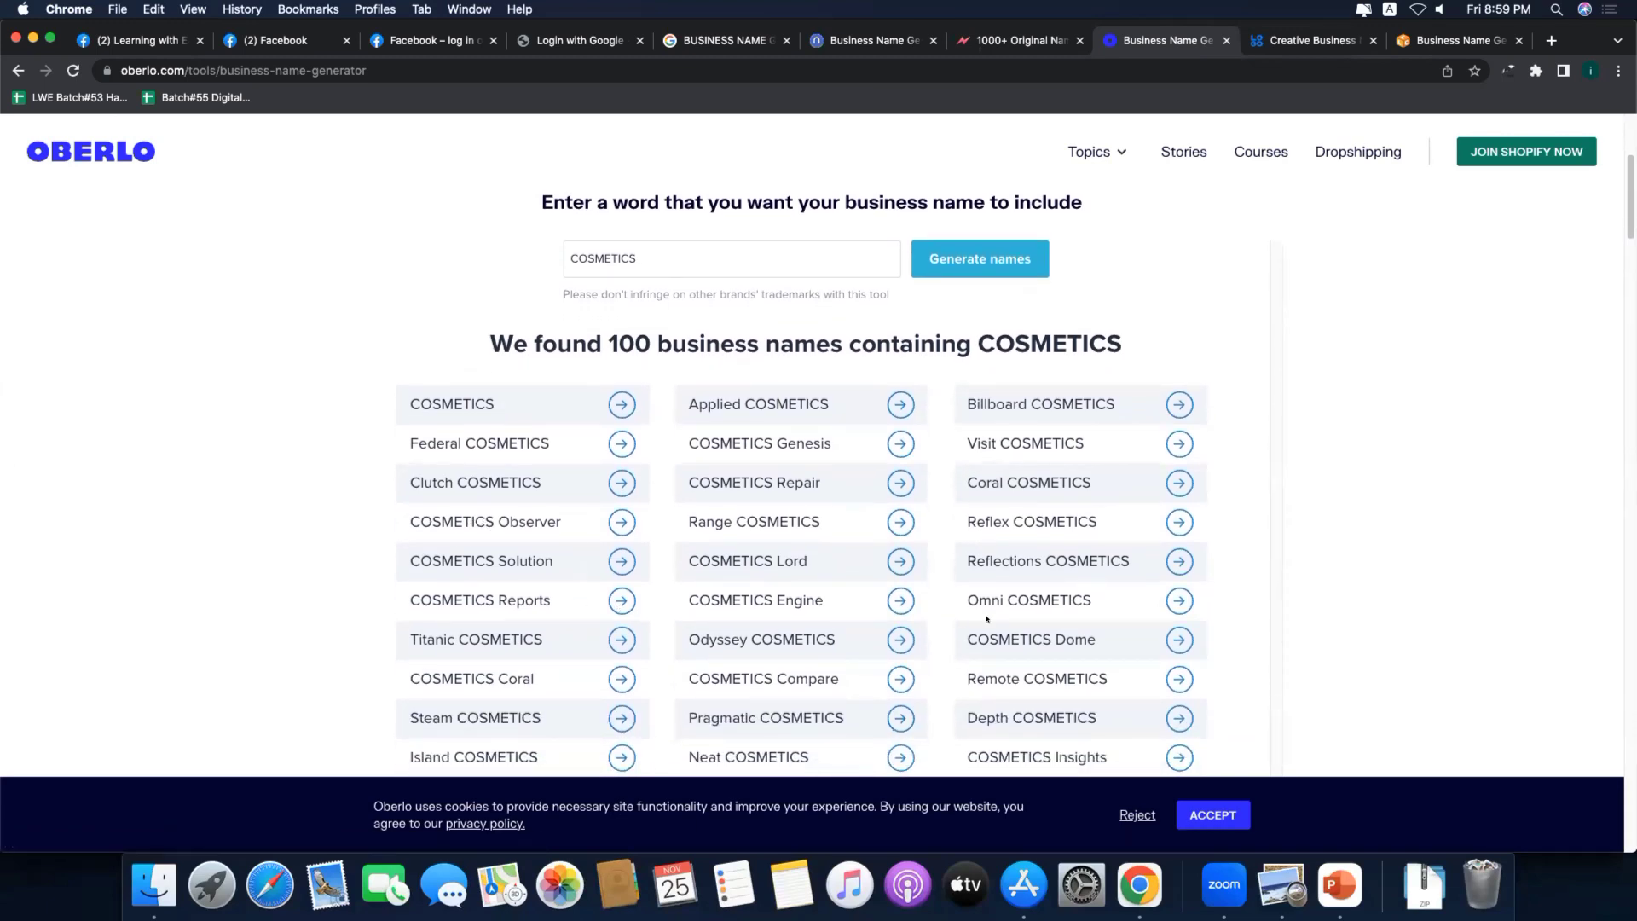
pyautogui.scroll(-5, 951, 614)
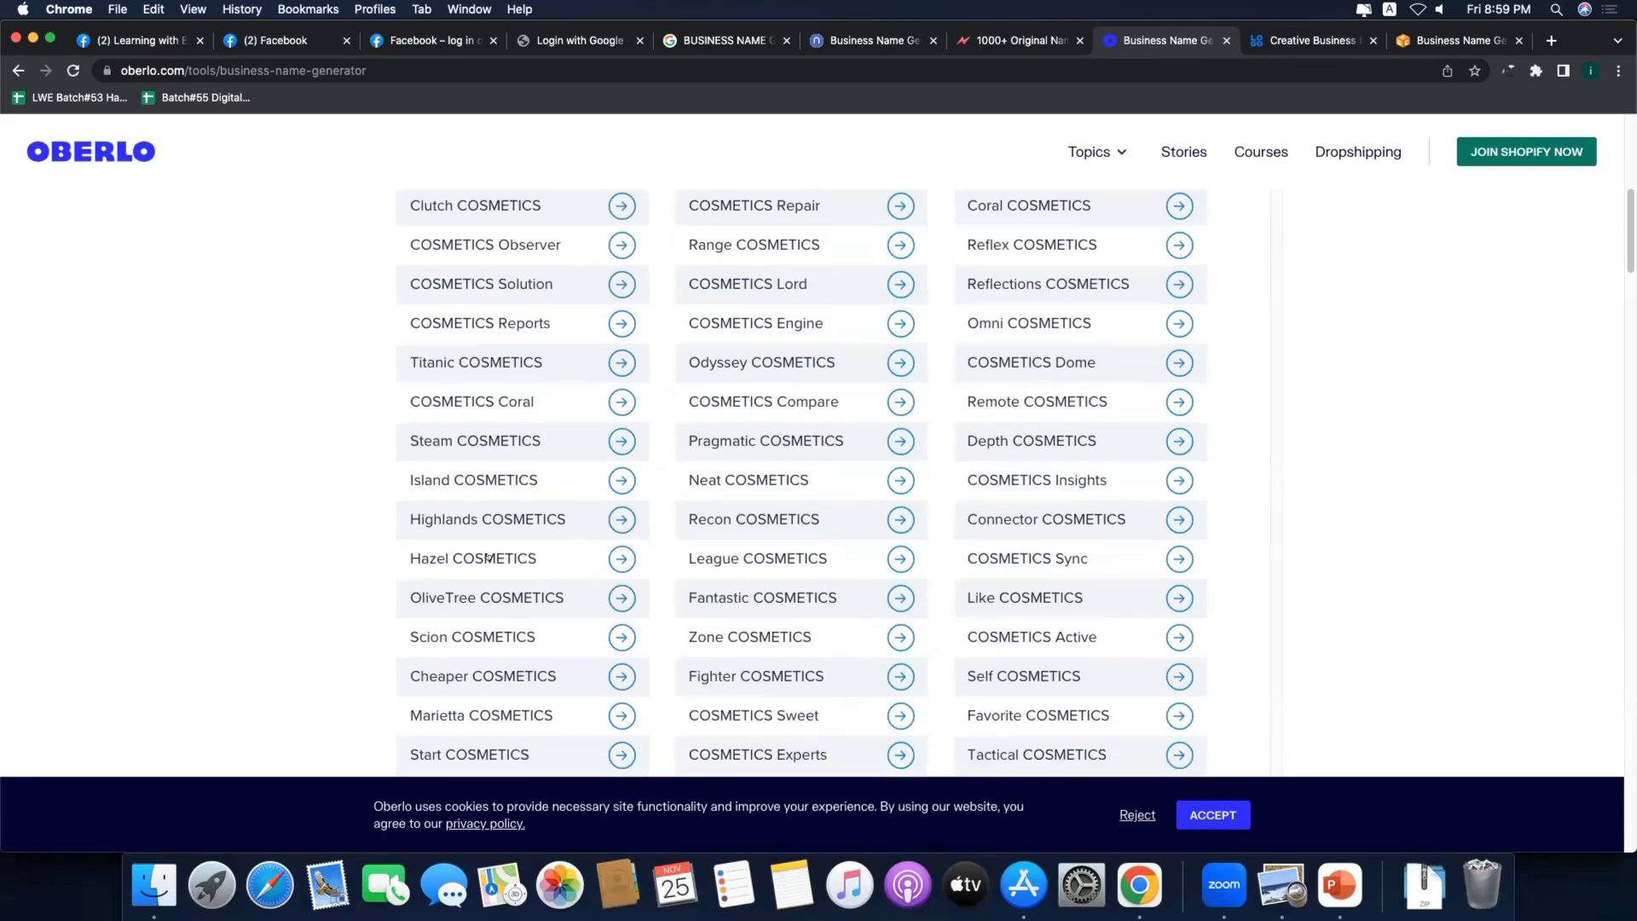
pyautogui.scroll(-3, 317, 535)
# Step: Extend the Oberlo query to COSMETICS SALE and generate a new list of business names
pyautogui.scroll(10, 317, 535)
pyautogui.click(740, 568)
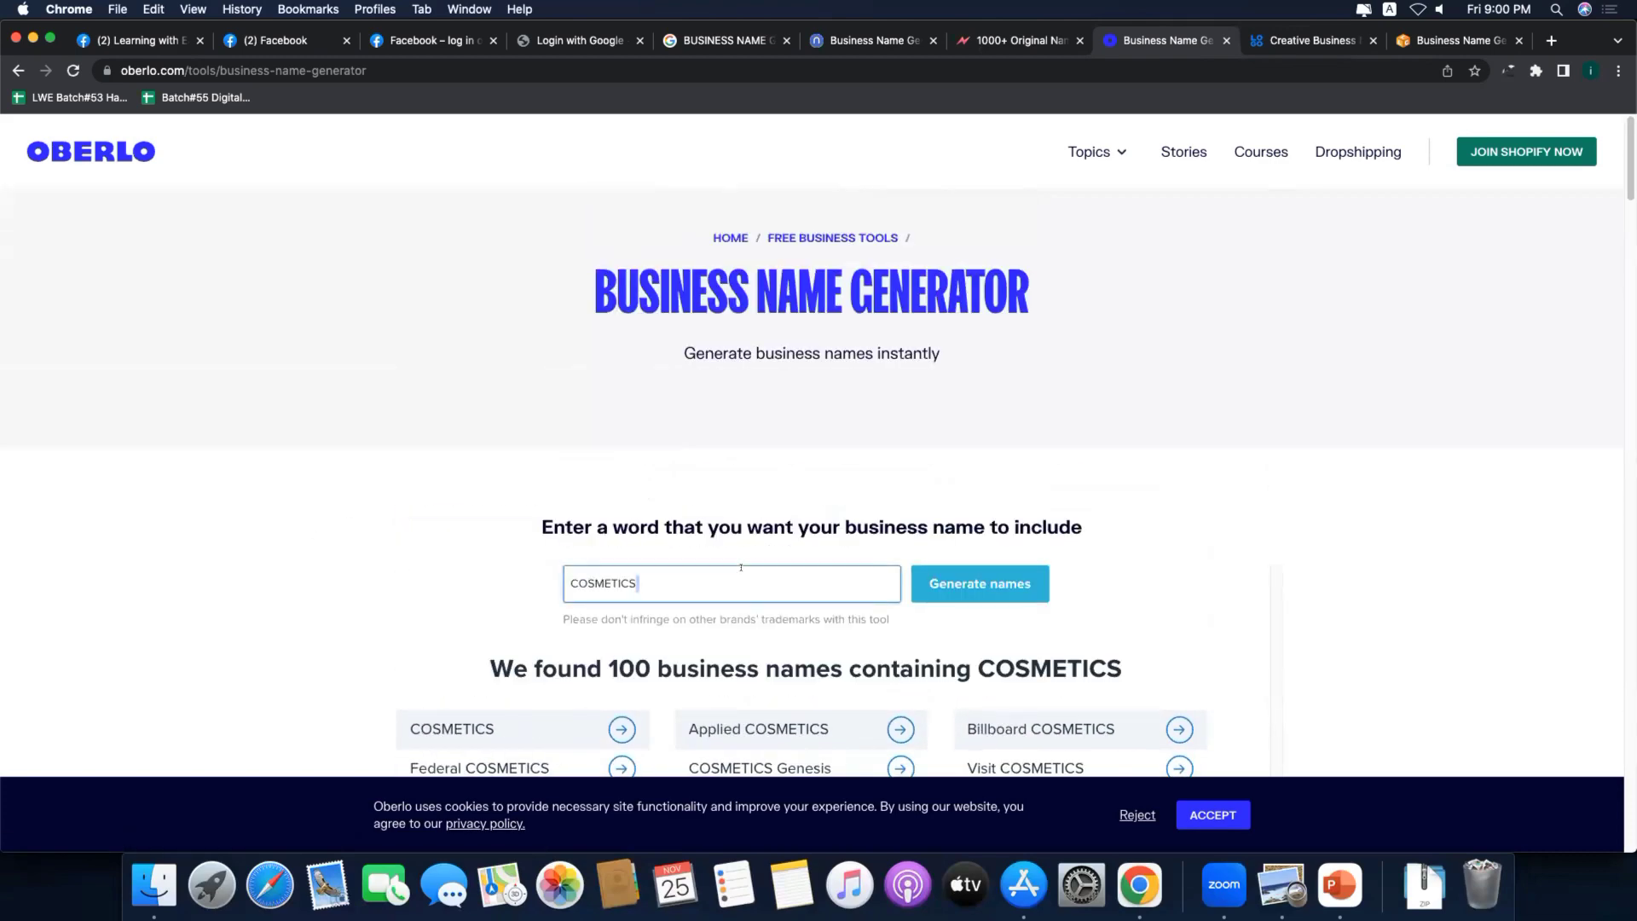
pyautogui.write('SALE')
pyautogui.press('Return')
pyautogui.scroll(-2, 492, 514)
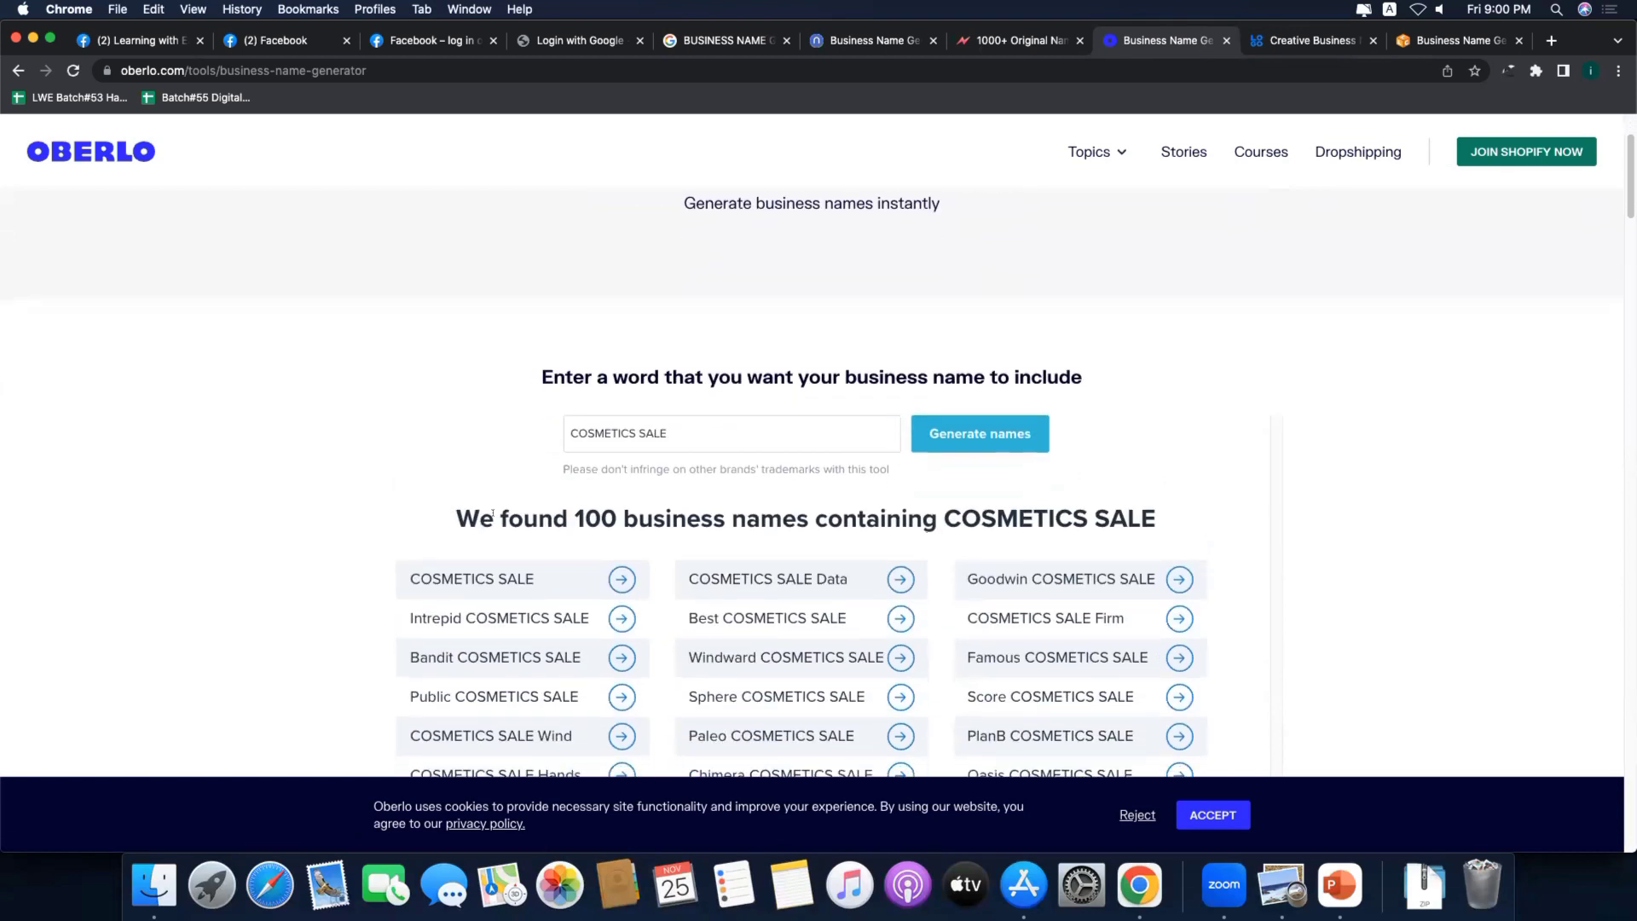
# Step: Close the Oberlo page and generate business names for the keyword COSMETICS in the Logo.com generator
pyautogui.click(1226, 40)
pyautogui.click(629, 514)
pyautogui.write('COSMETICS')
pyautogui.press('Return')
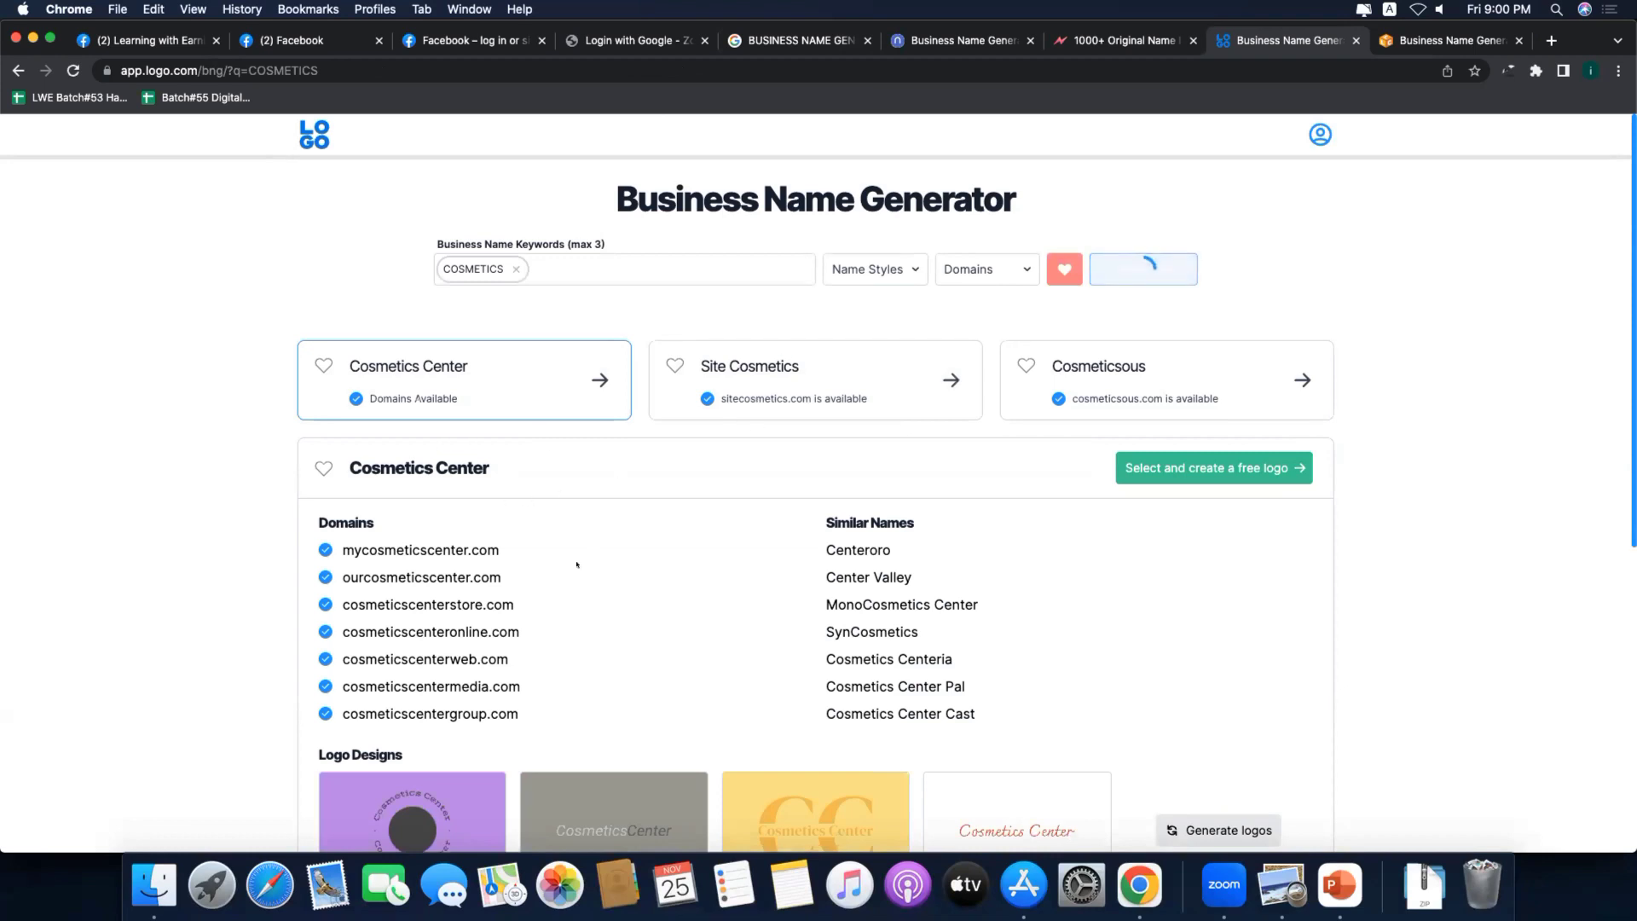
# Step: Examine the domains, similar names and logo designs for Cosmetics Center and the other Logo.com name suggestions
pyautogui.scroll(-1, 702, 597)
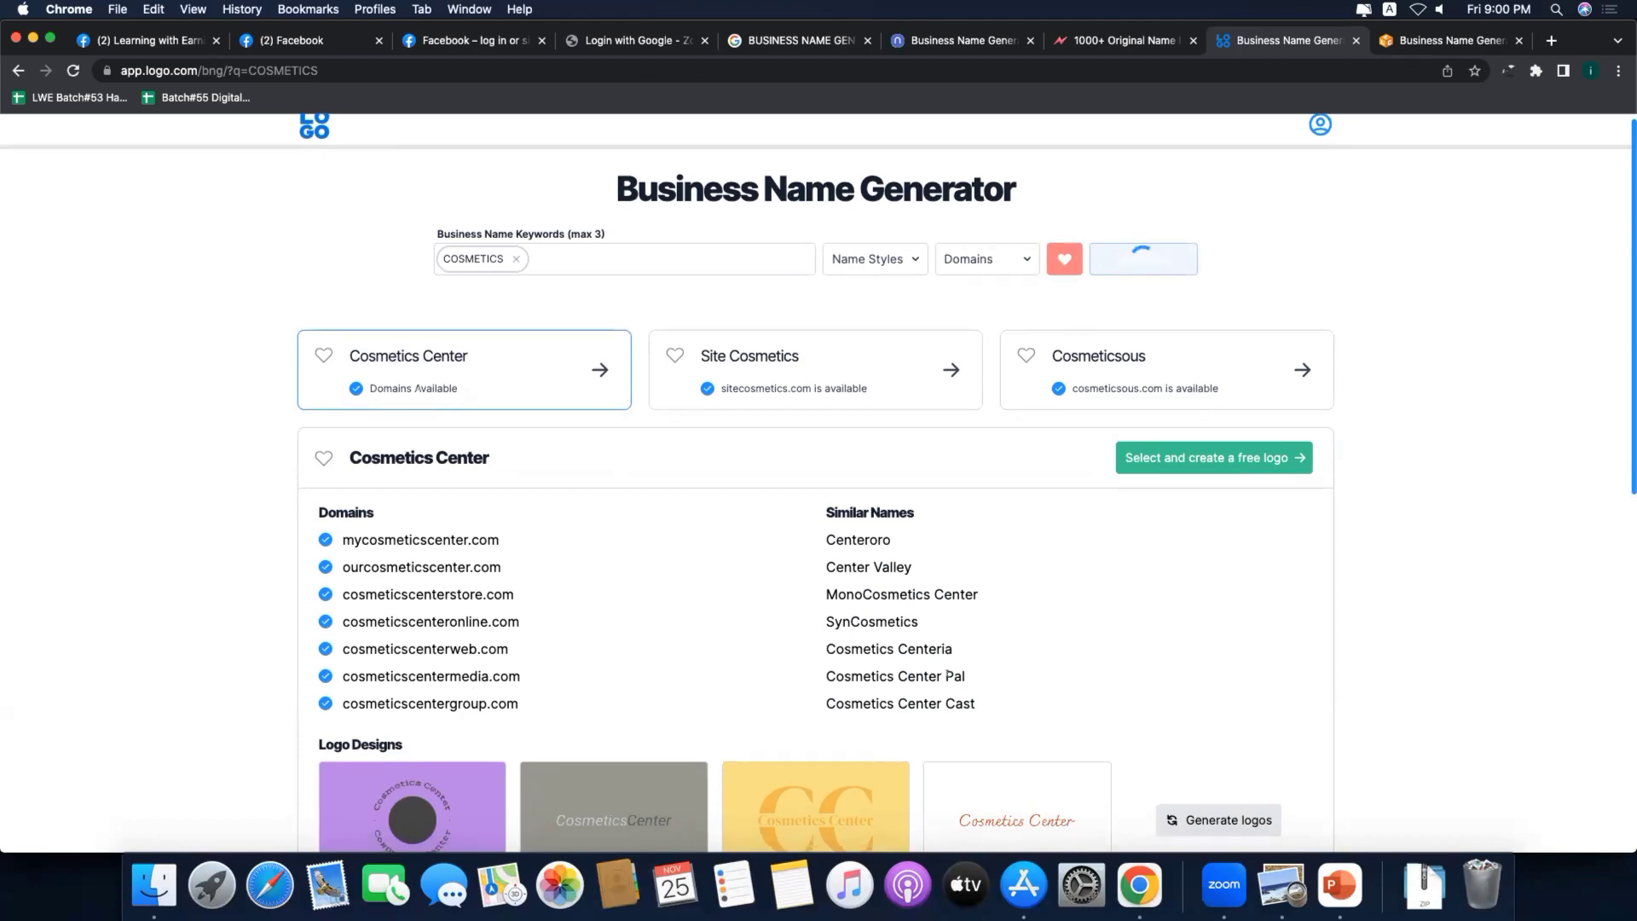
pyautogui.scroll(-7, 938, 641)
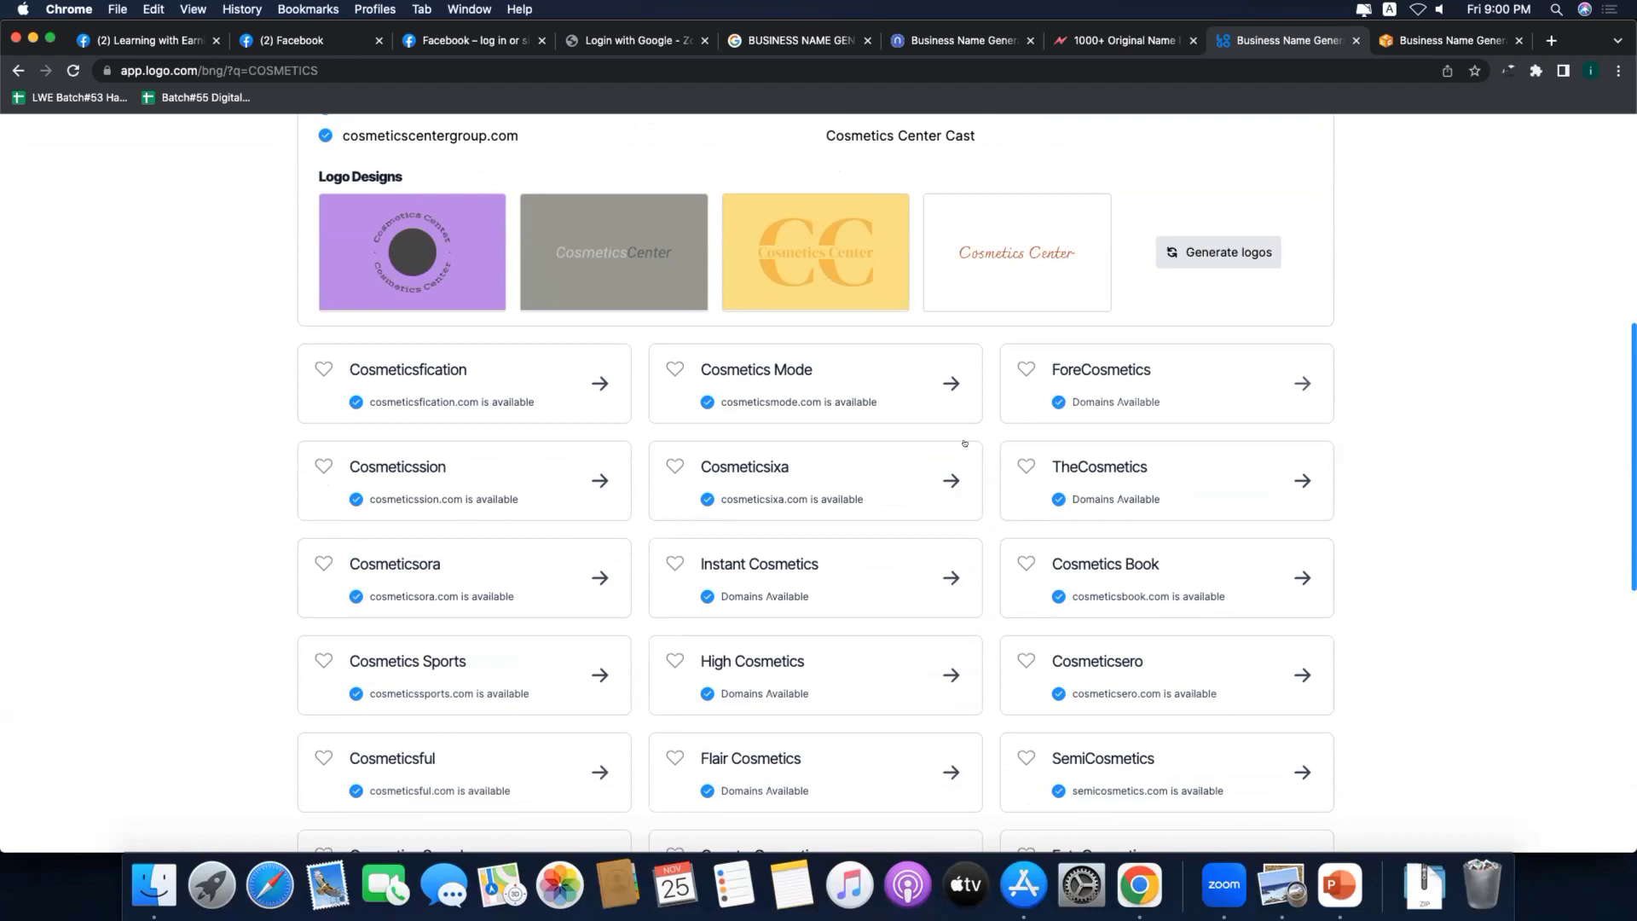
pyautogui.scroll(-3, 770, 568)
pyautogui.scroll(-2, 771, 568)
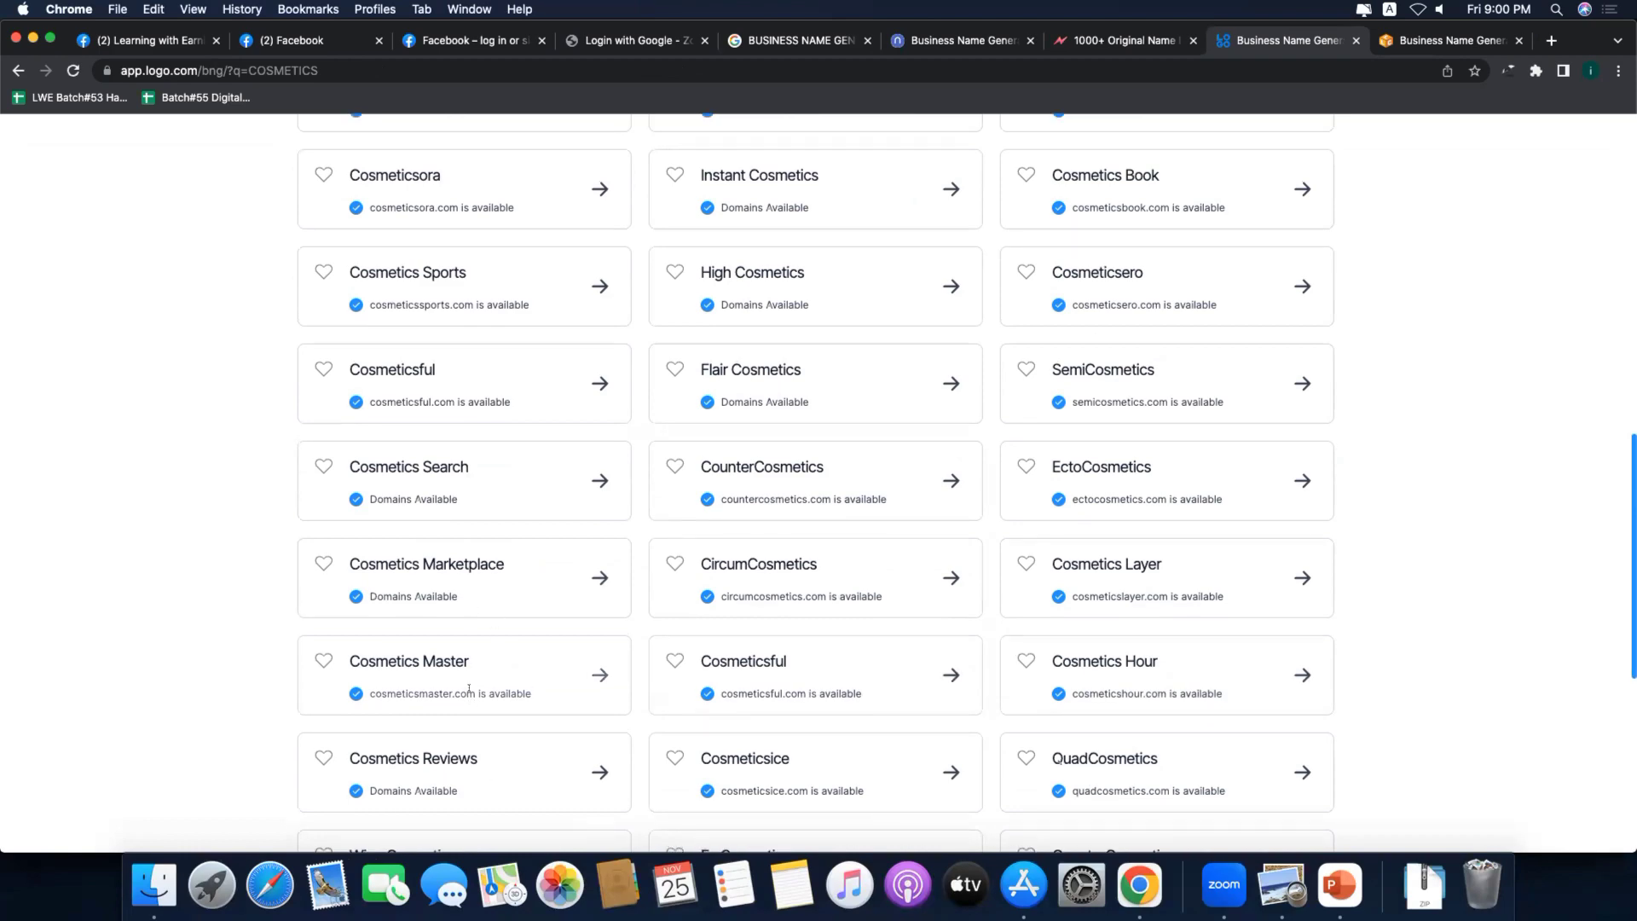
# Step: Add MAKEUP as a second keyword beside COSMETICS on Logo.com and generate business names again
pyautogui.click(523, 255)
pyautogui.write('MAKEUP')
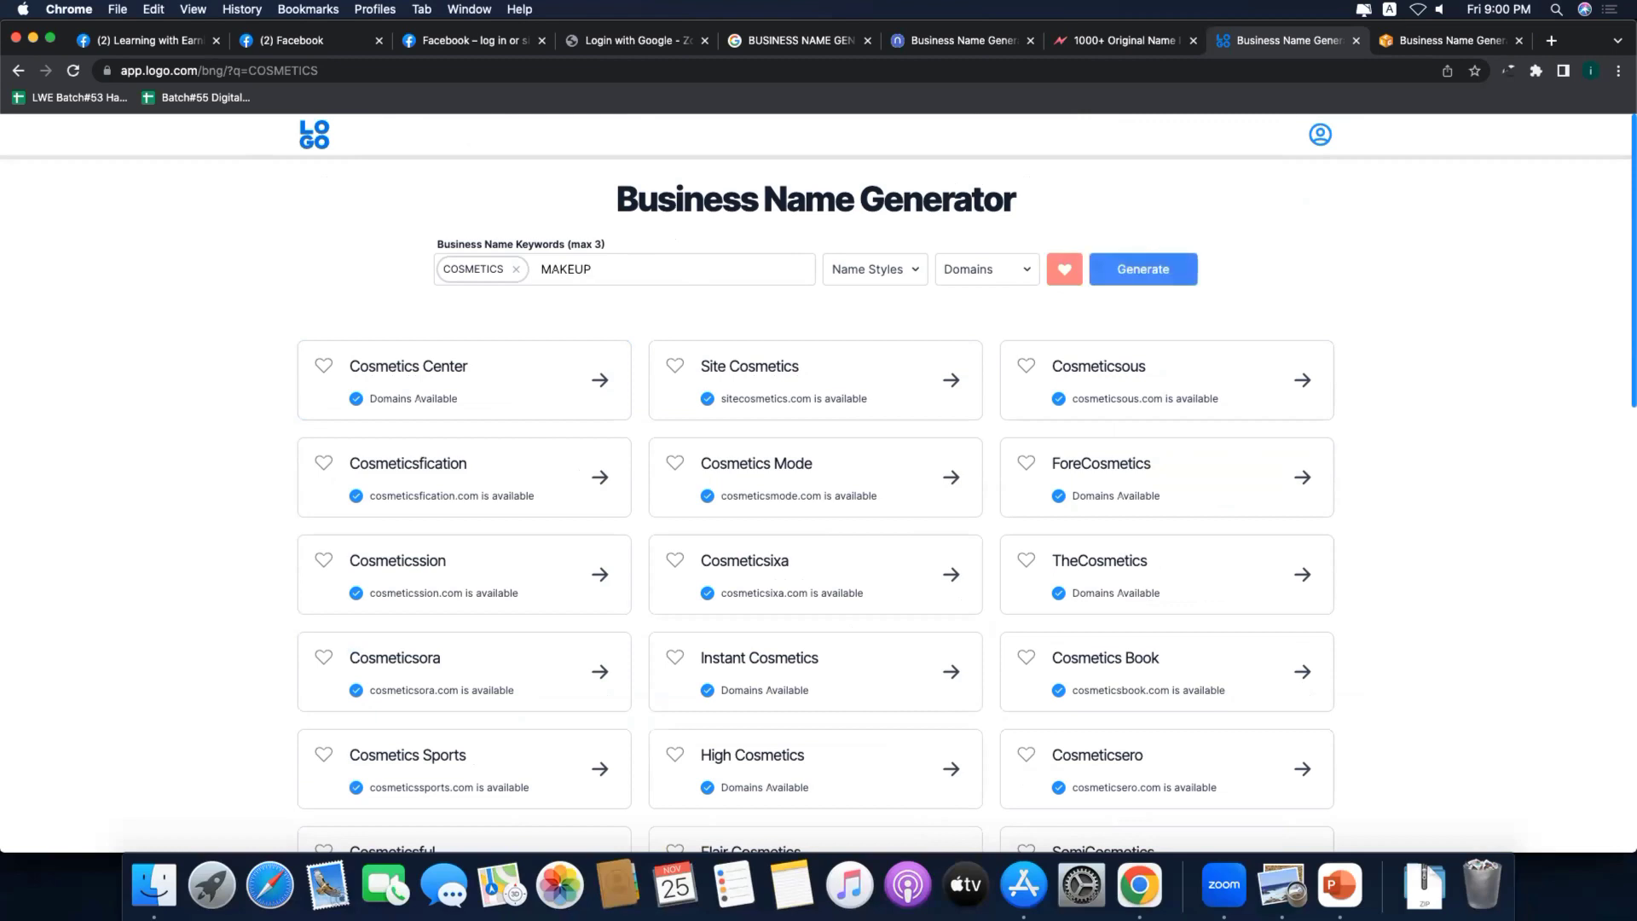
pyautogui.click(1126, 271)
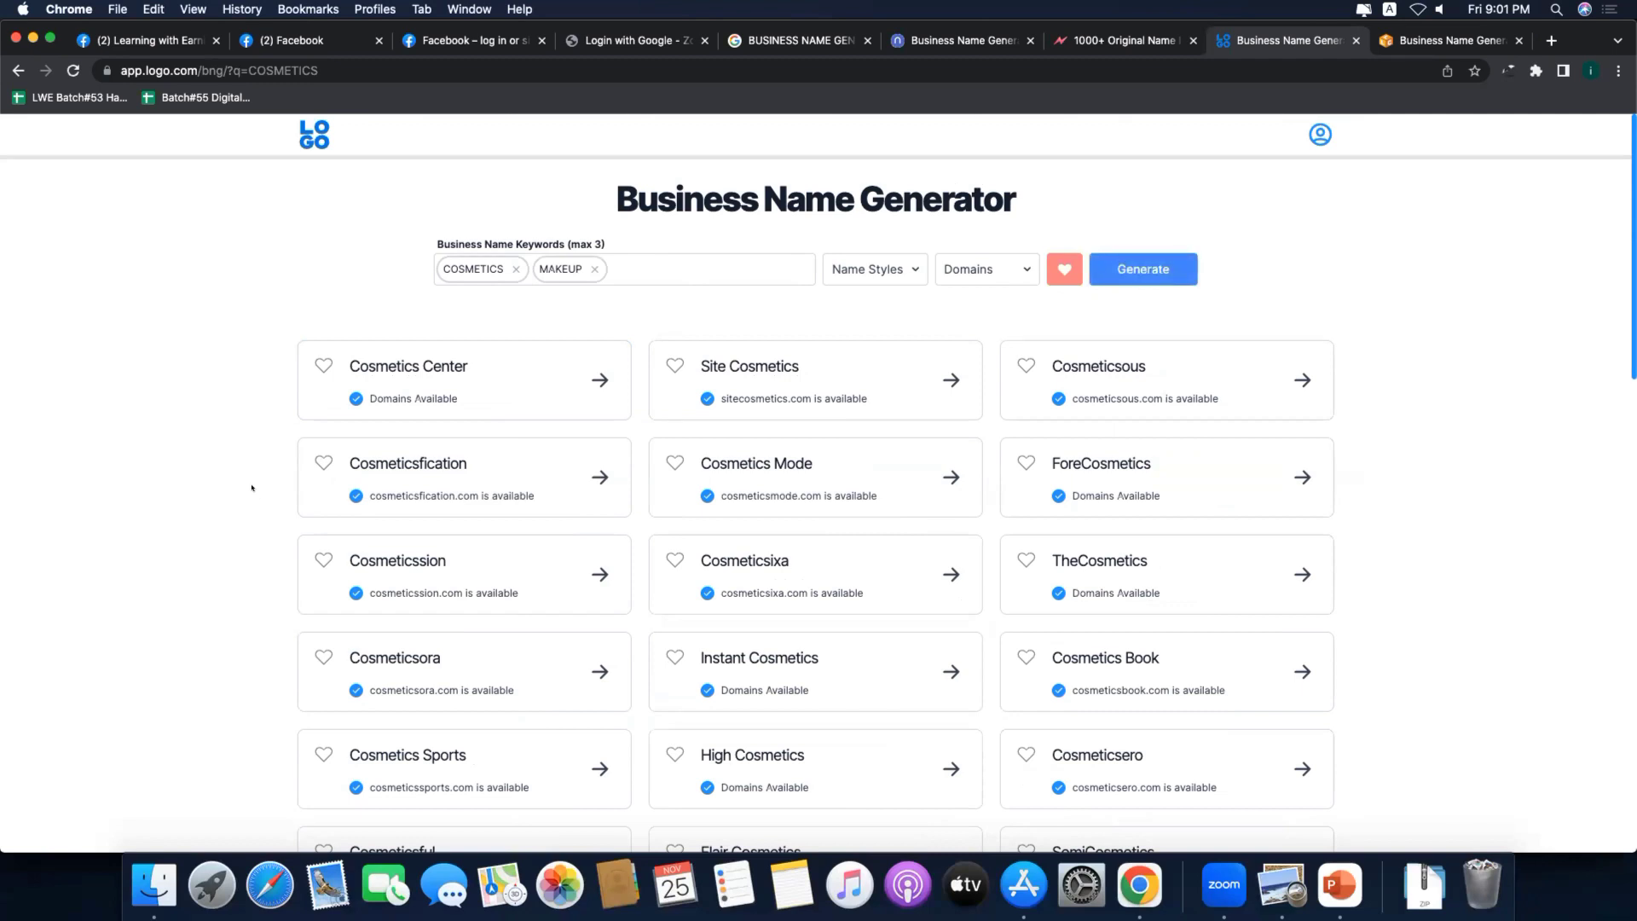
pyautogui.scroll(-7, 251, 487)
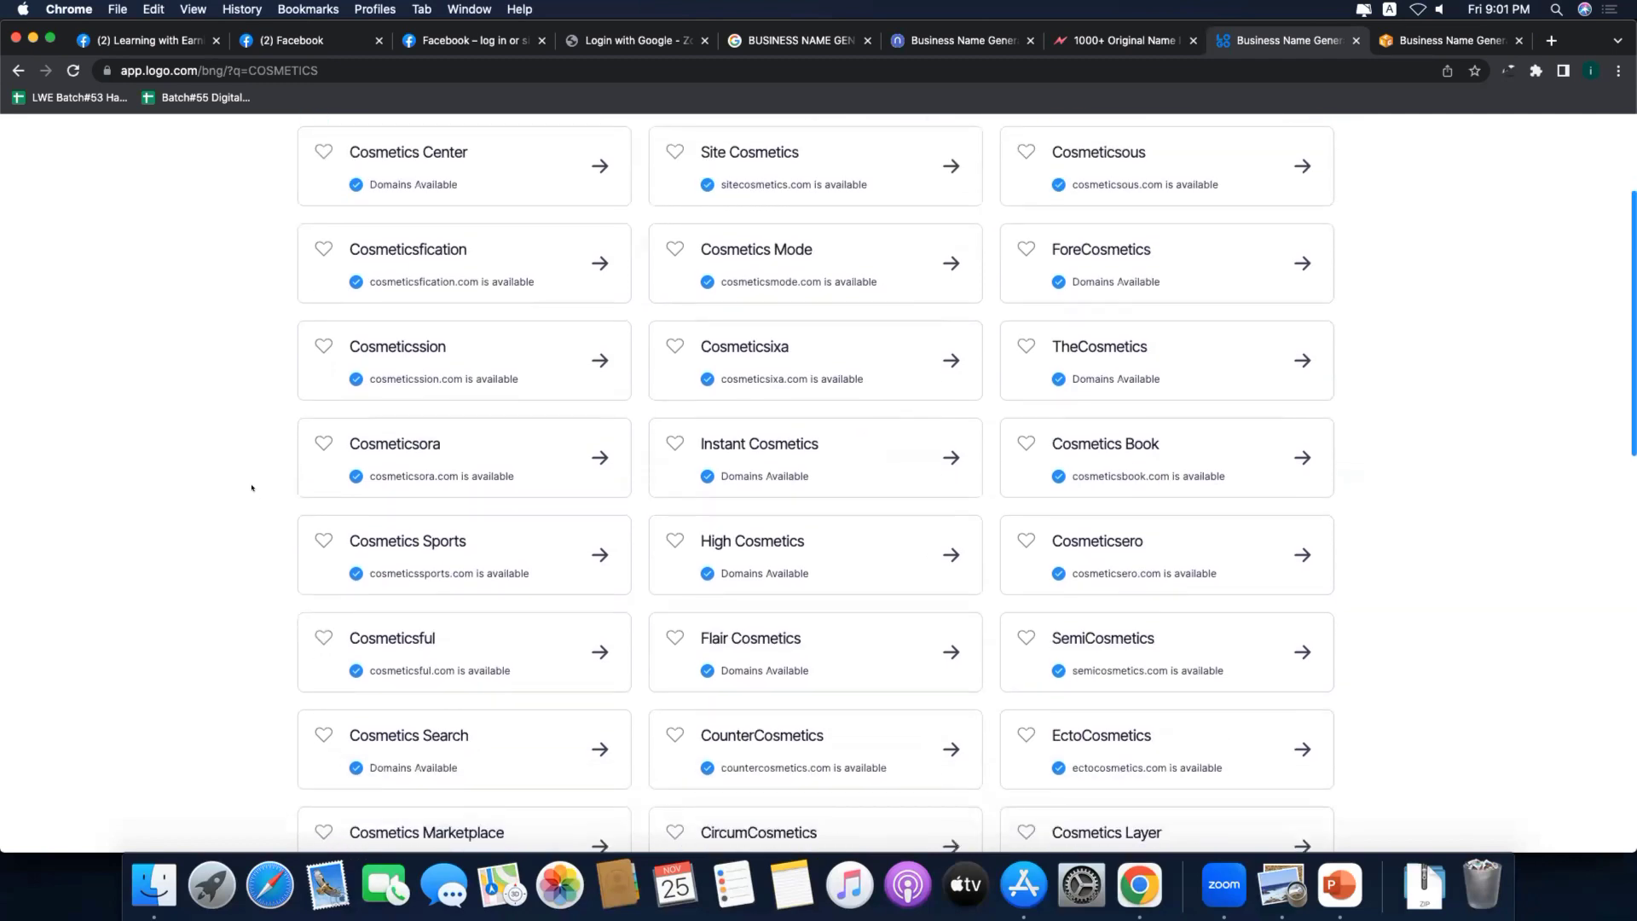
# Step: Examine the Logo.com suggestions for COSMETICS and MAKEUP, including the domains and logo designs for Digital Cosmetics
pyautogui.press('Return')
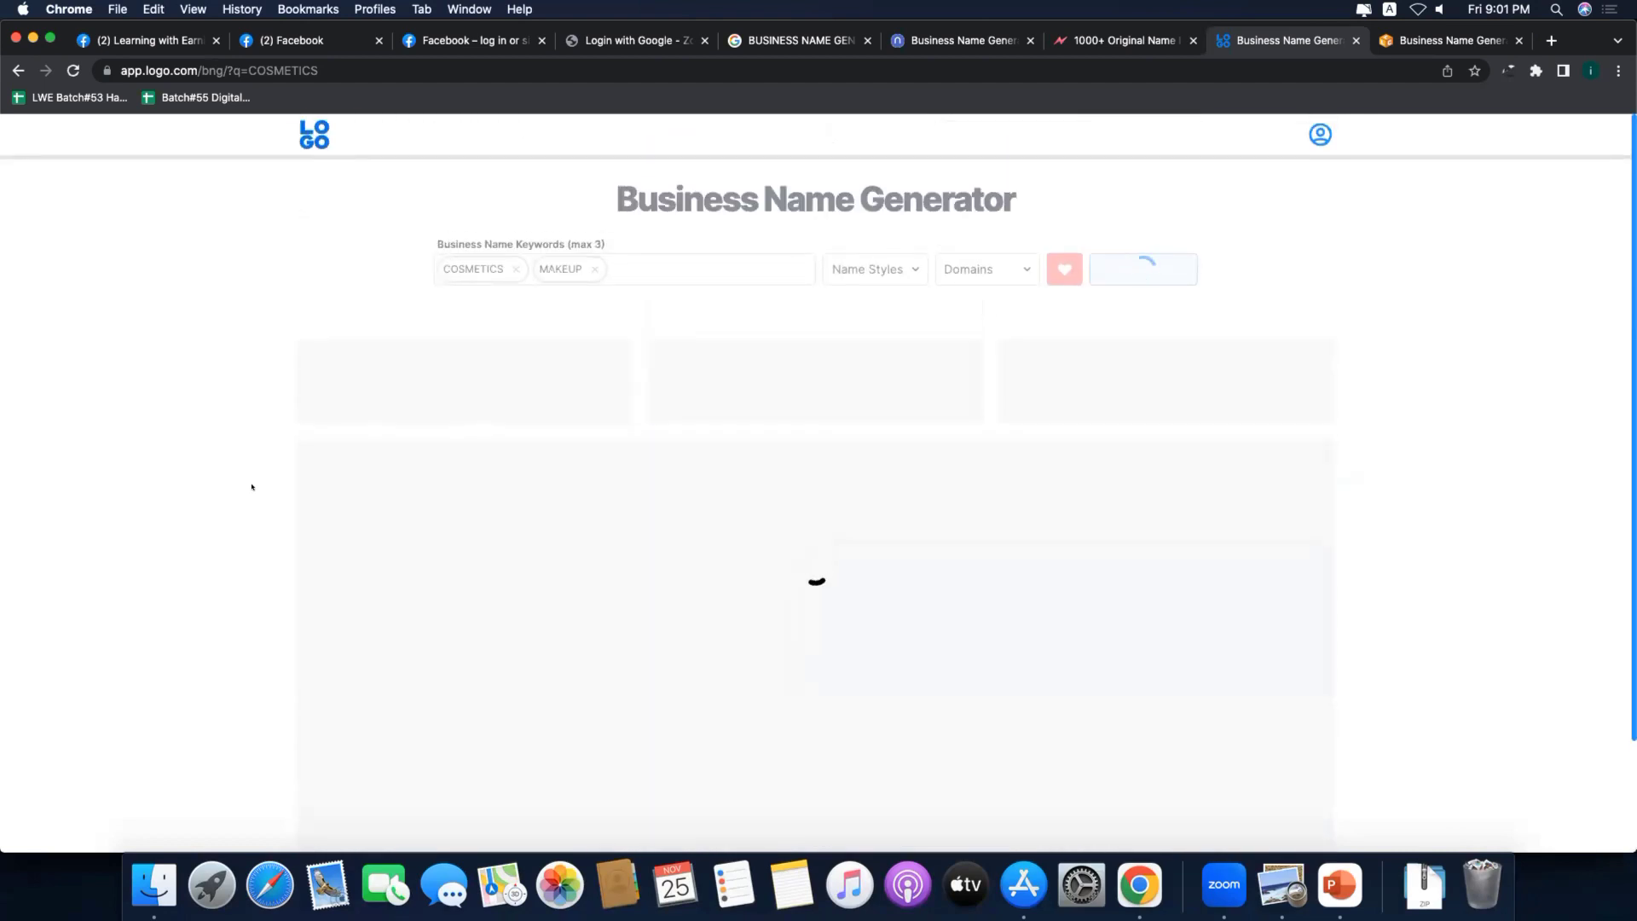
pyautogui.scroll(-4, 251, 487)
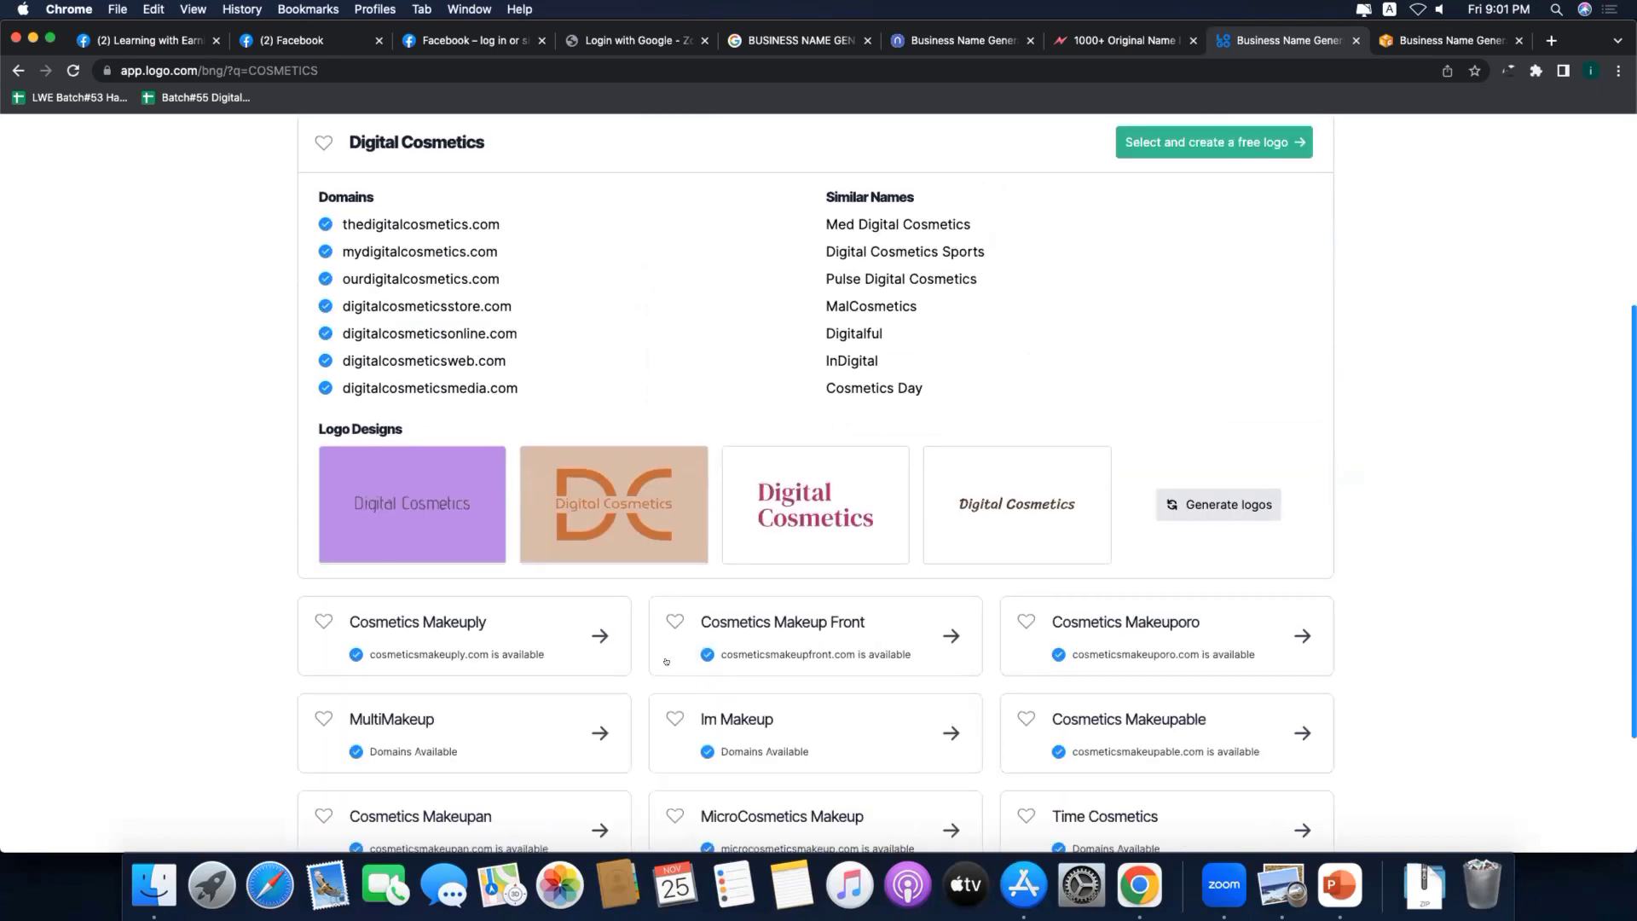
pyautogui.scroll(-3, 448, 544)
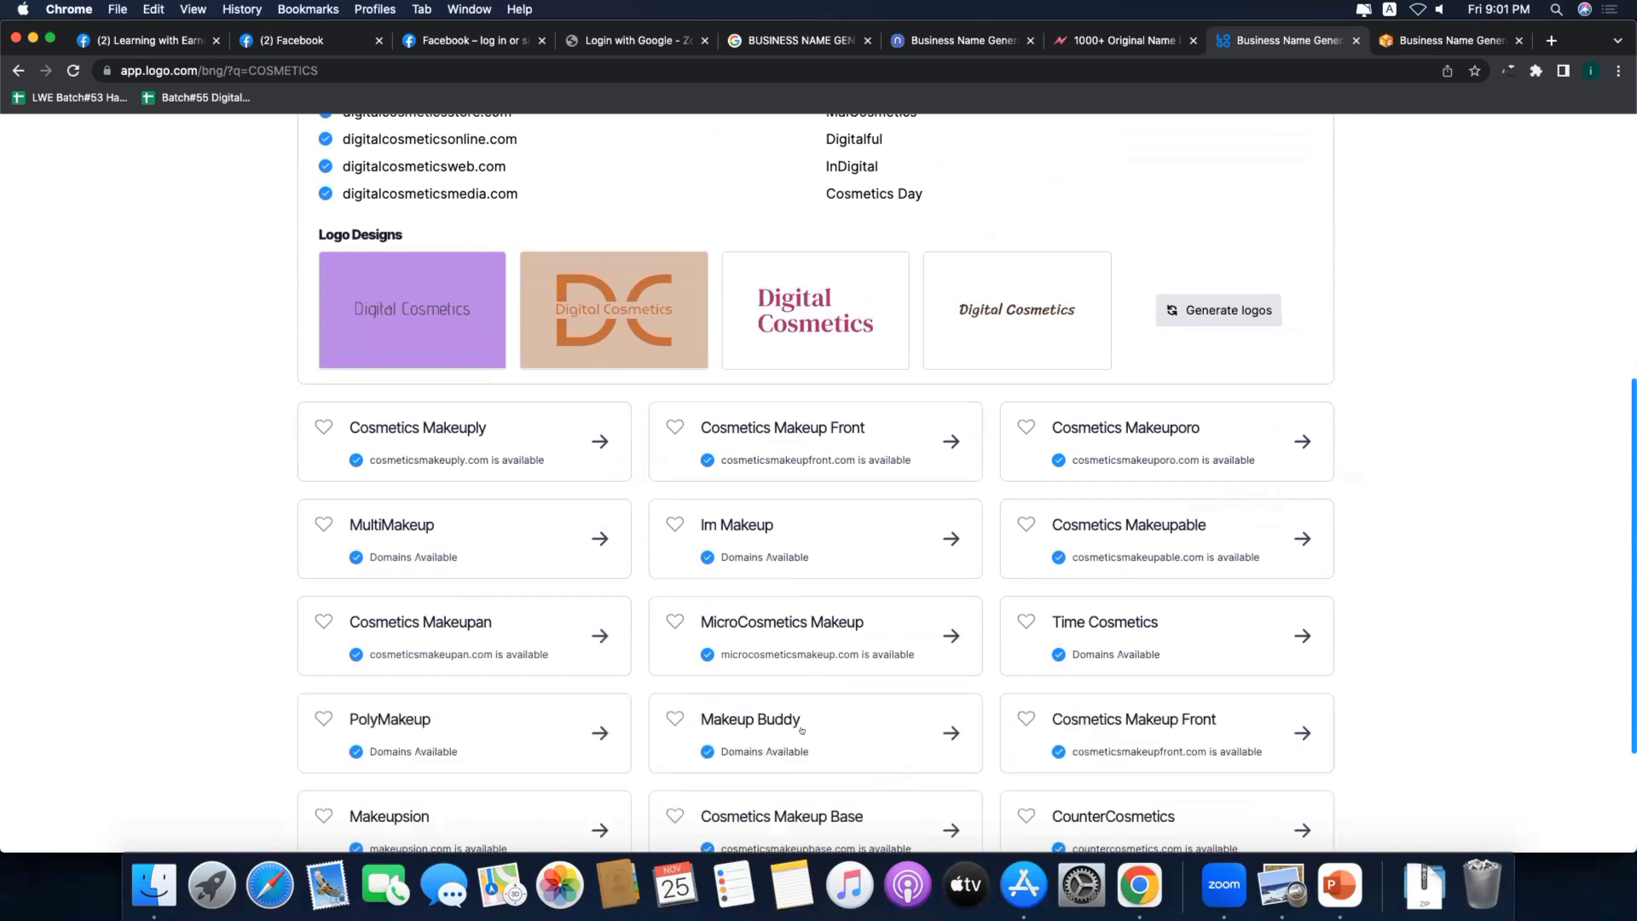
pyautogui.scroll(-1, 512, 704)
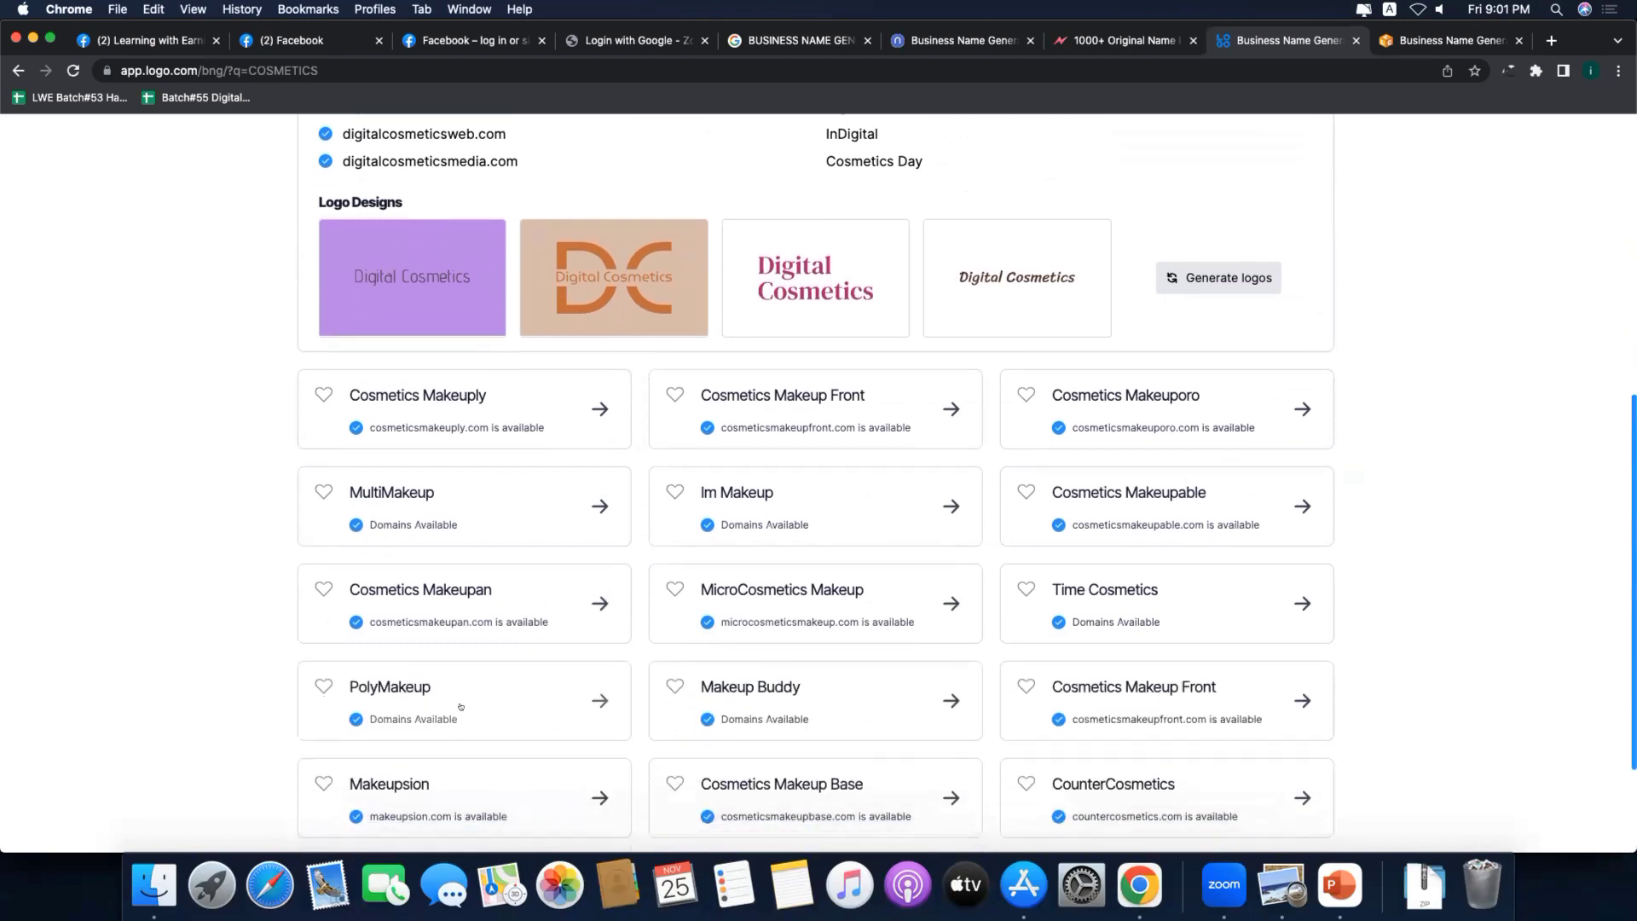
pyautogui.scroll(-8, 674, 541)
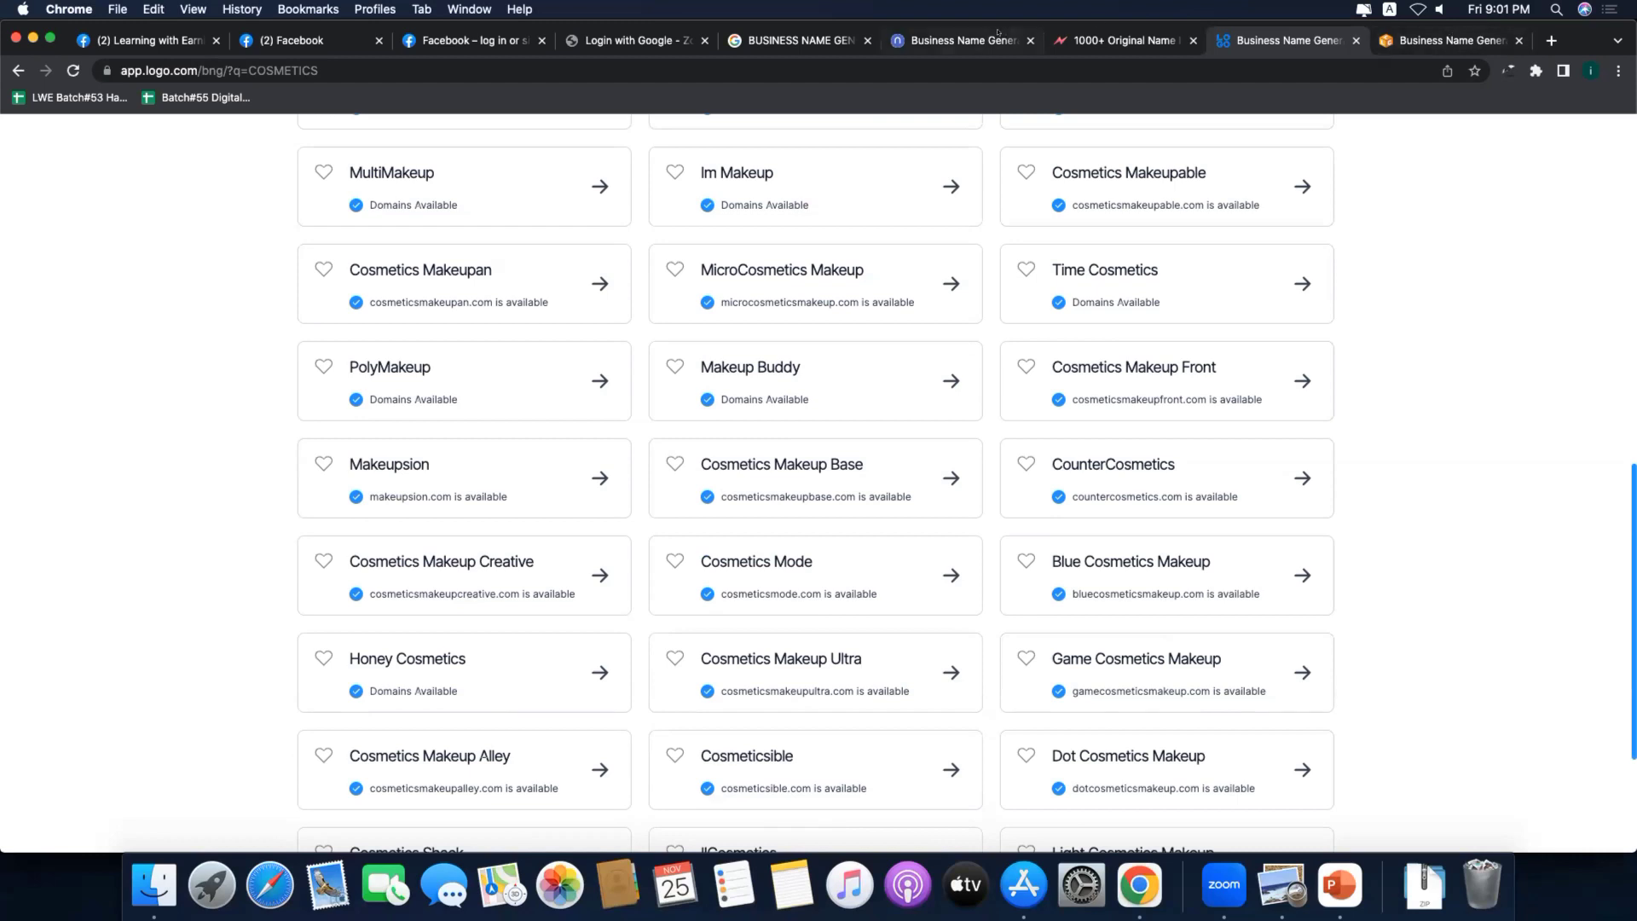
# Step: Switch from the name generators to Facebook and open the overview of the account's managed Pages
pyautogui.click(936, 40)
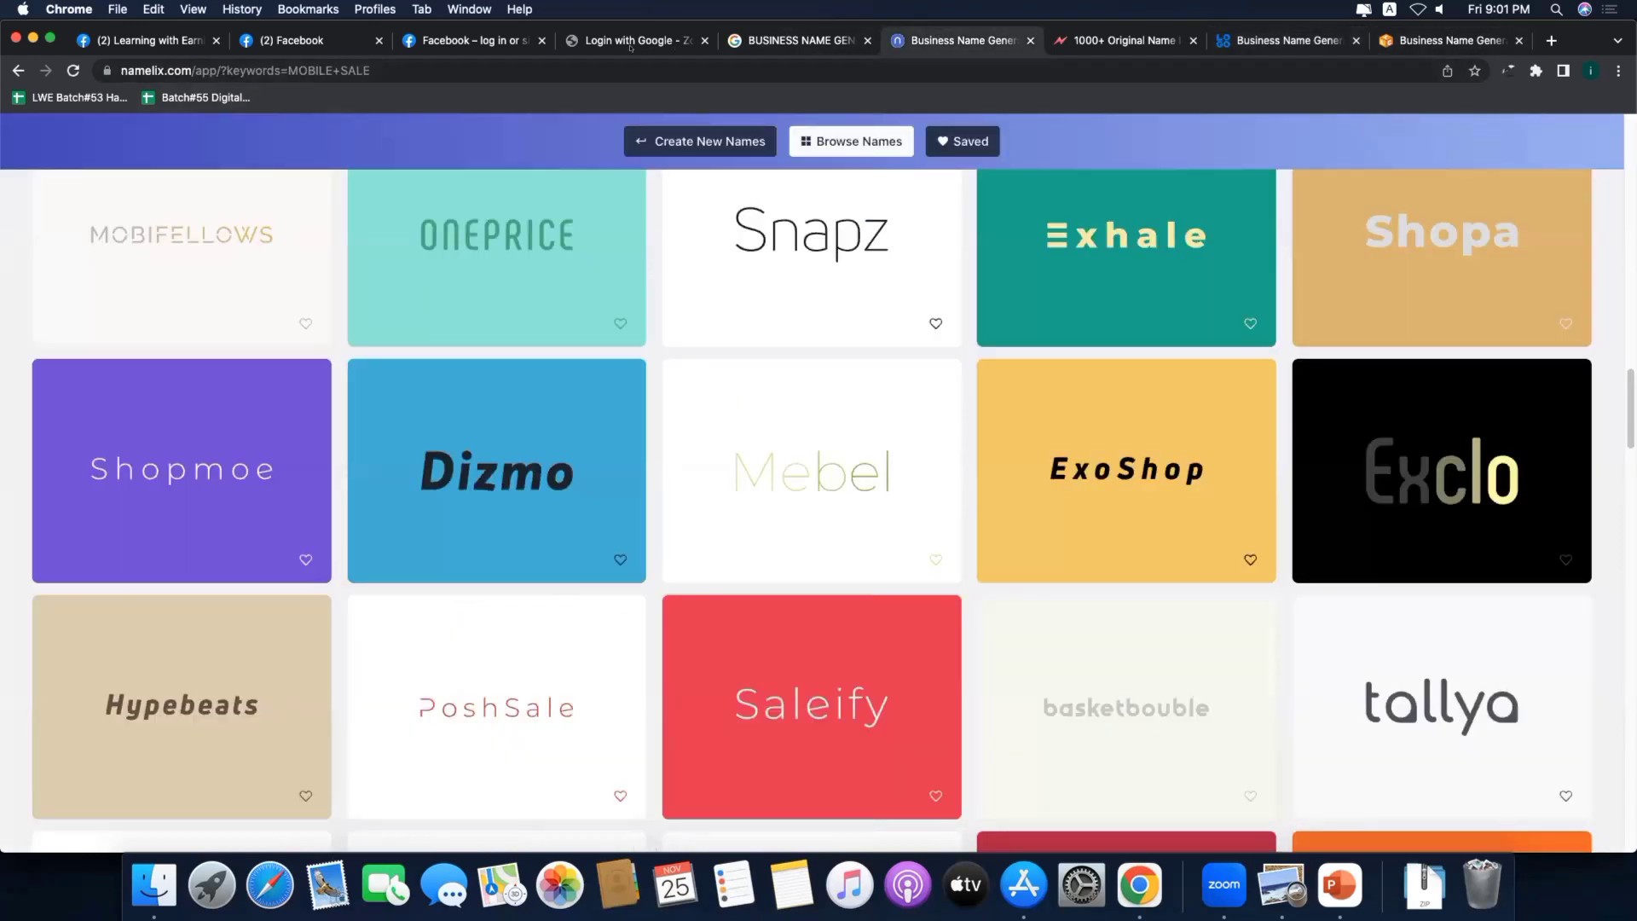
pyautogui.click(304, 38)
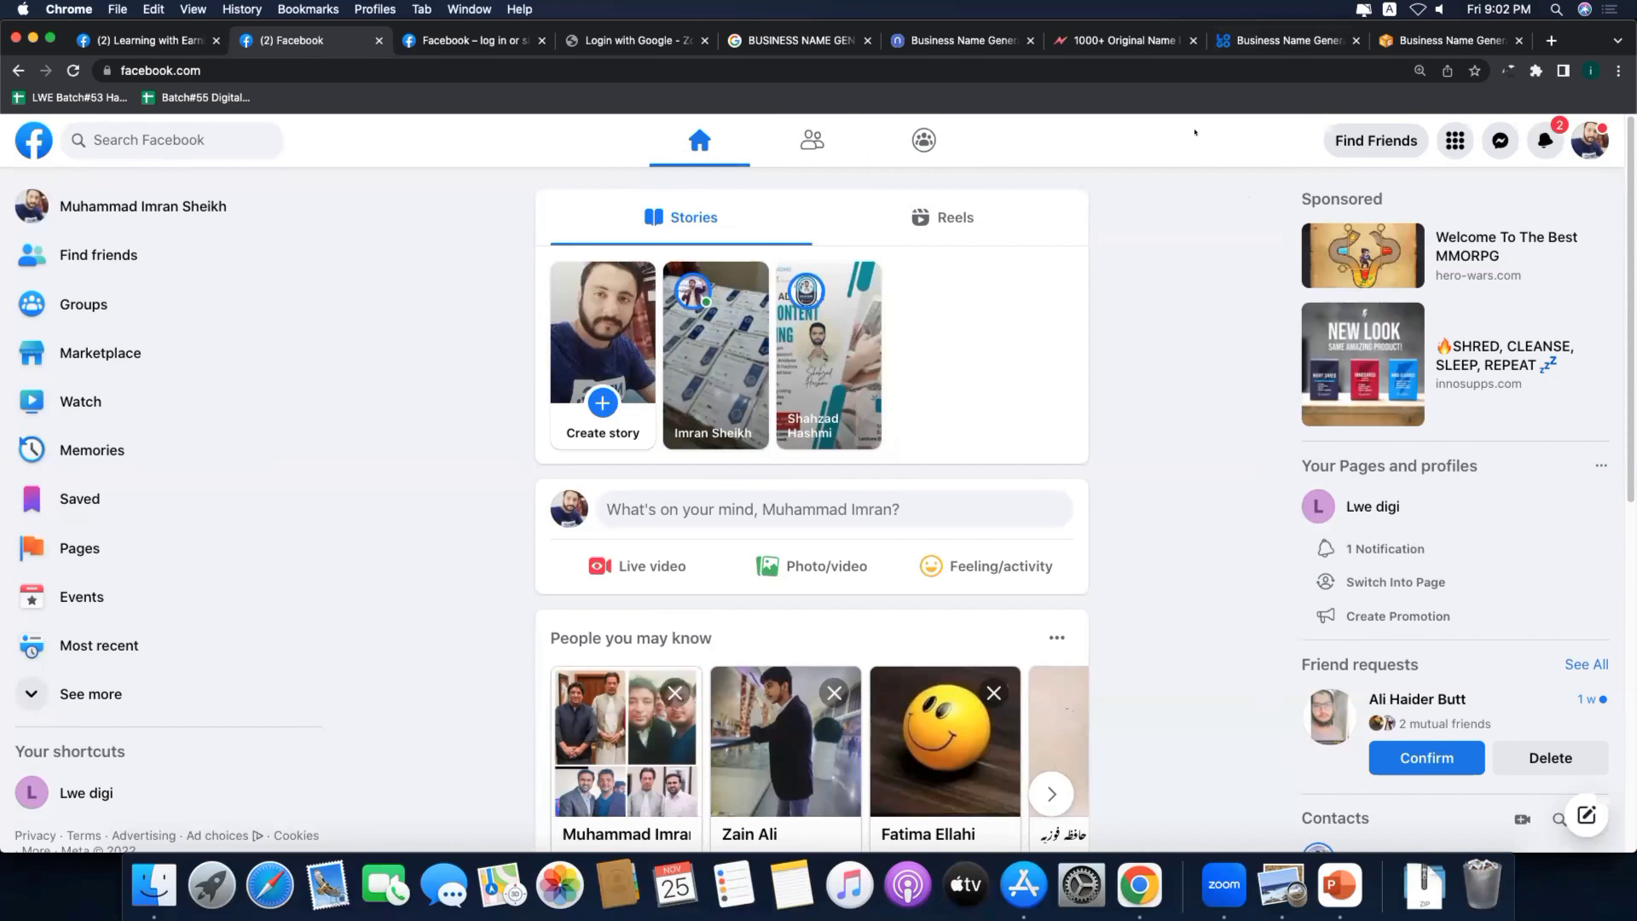
pyautogui.scroll(-1, 119, 810)
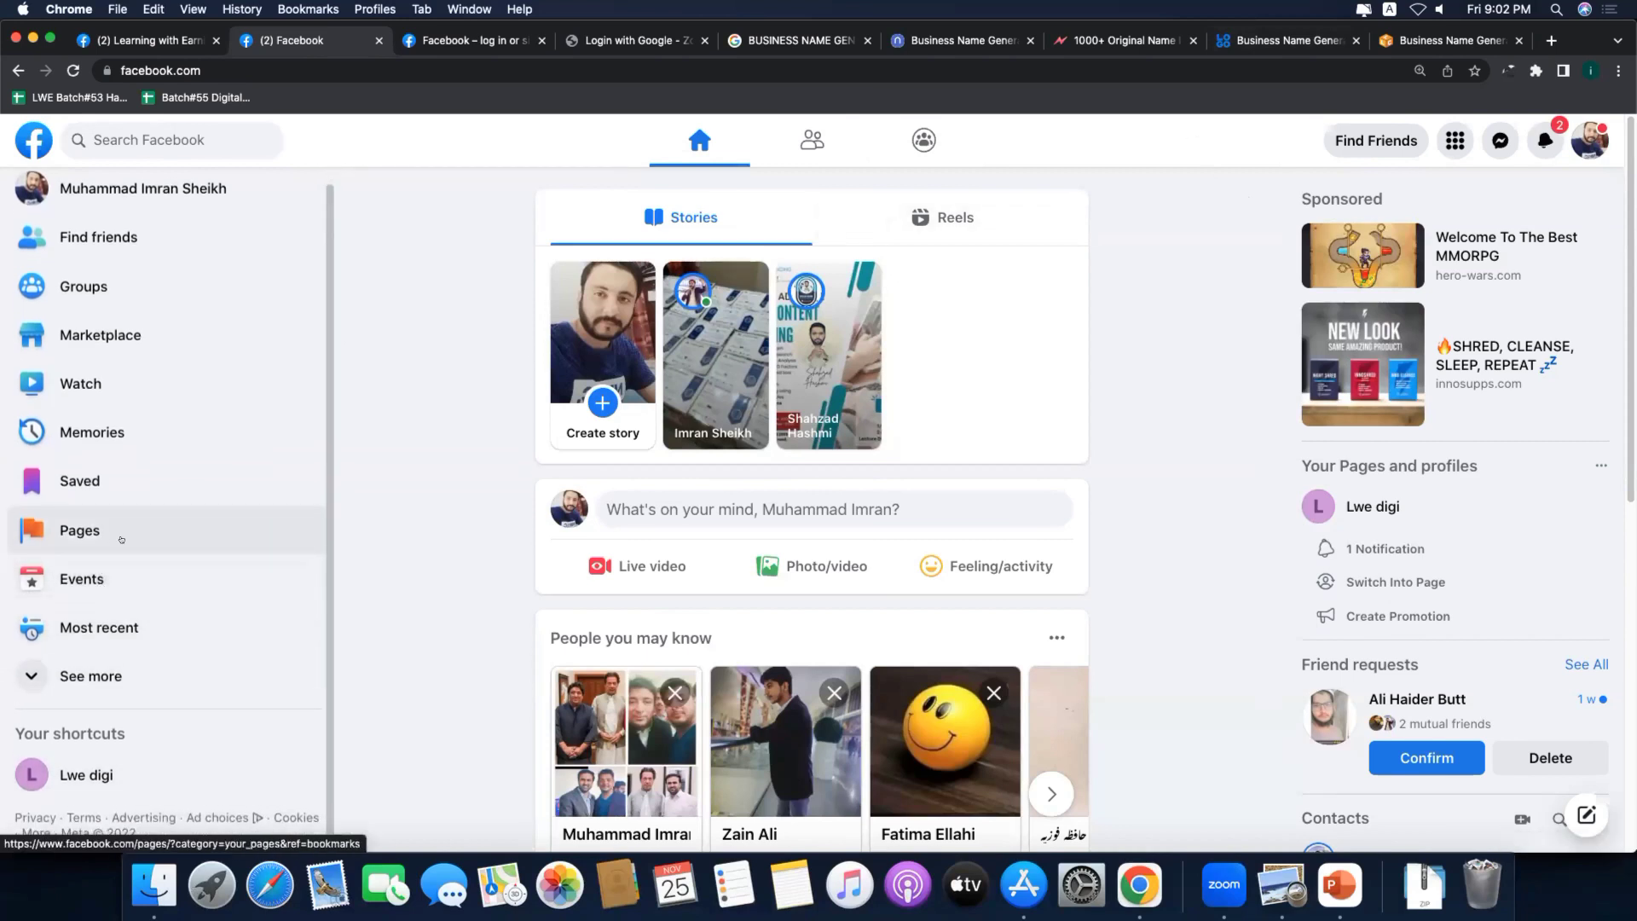
pyautogui.click(77, 530)
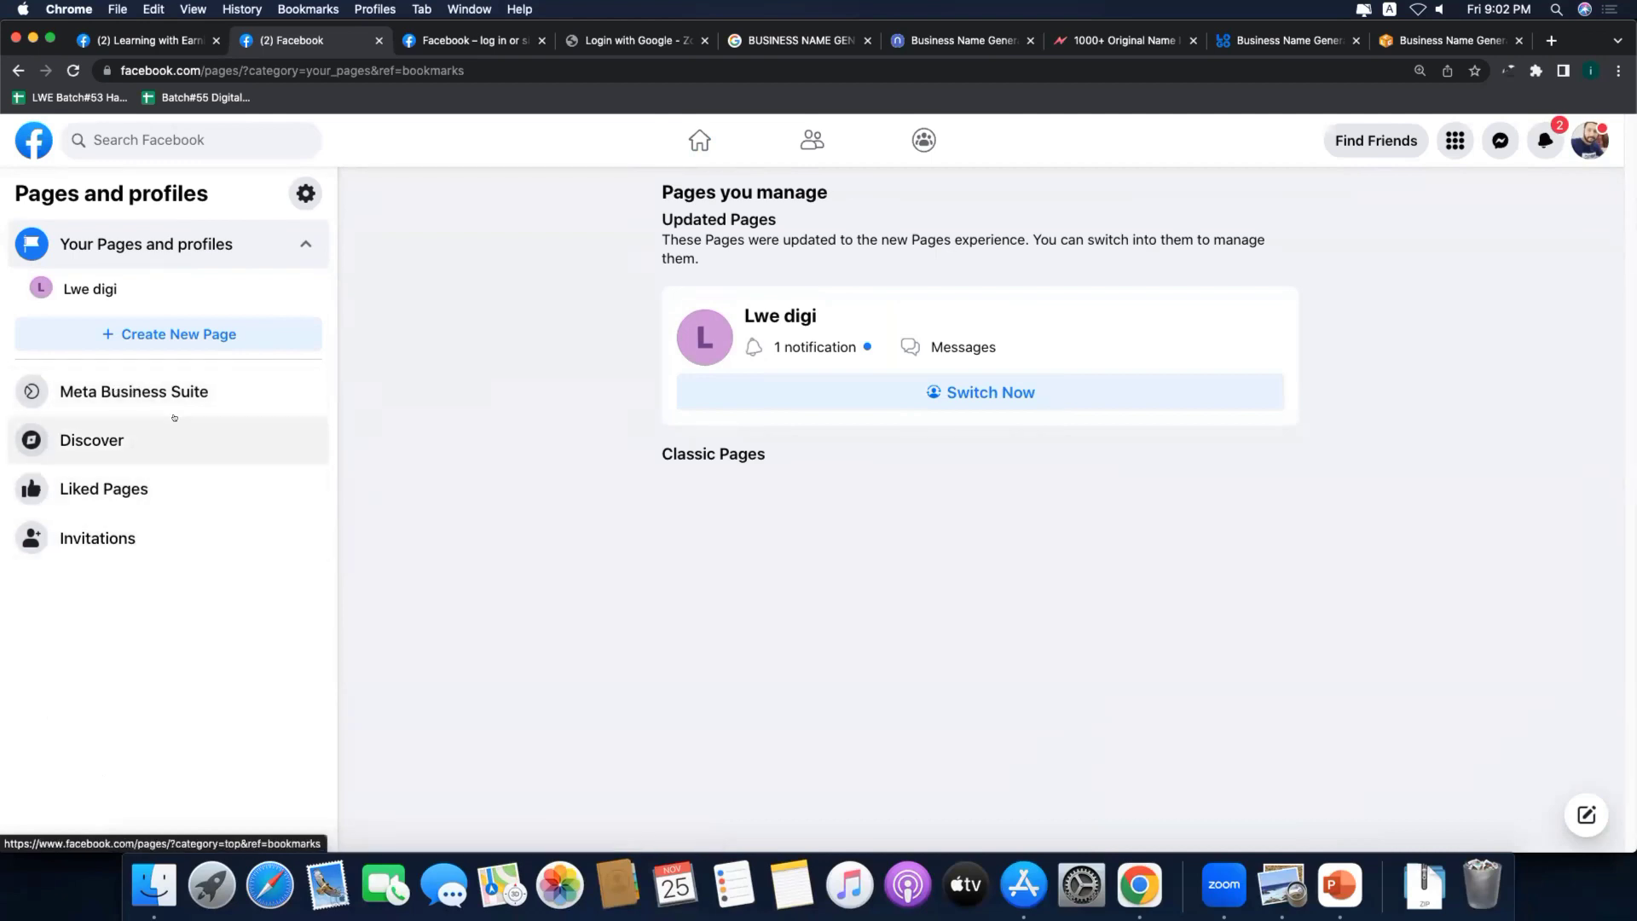
# Step: Open Meta Business Suite, Discover, Liked Pages, Invitations and Create New Page, each in its own new tab
pyautogui.rightClick(191, 388)
pyautogui.click(198, 391)
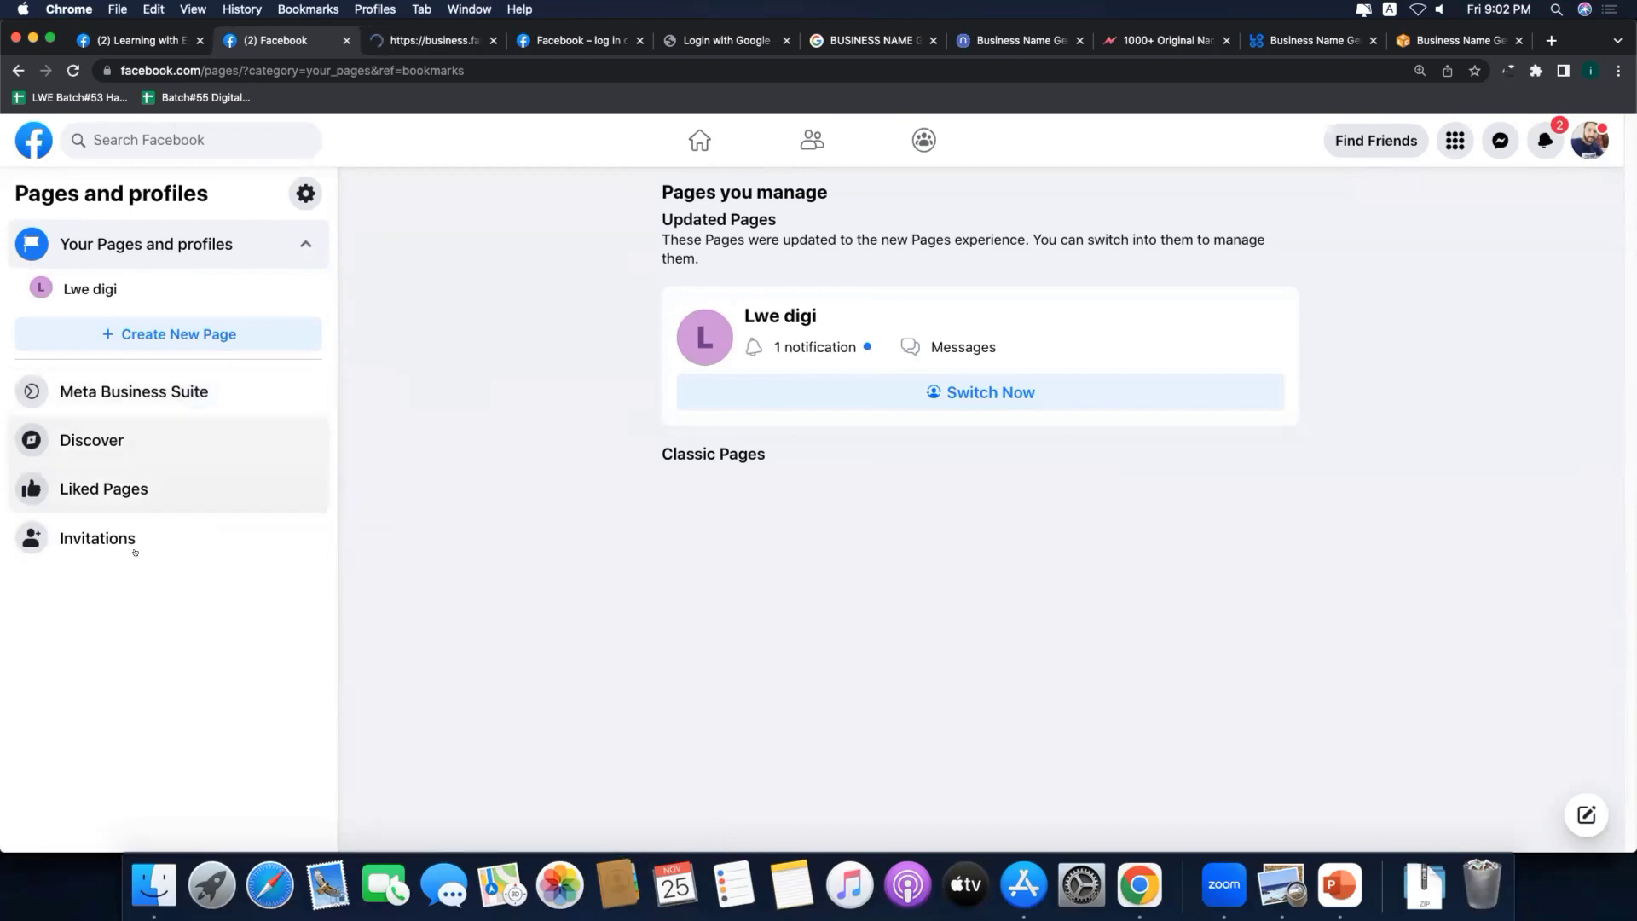
pyautogui.rightClick(92, 437)
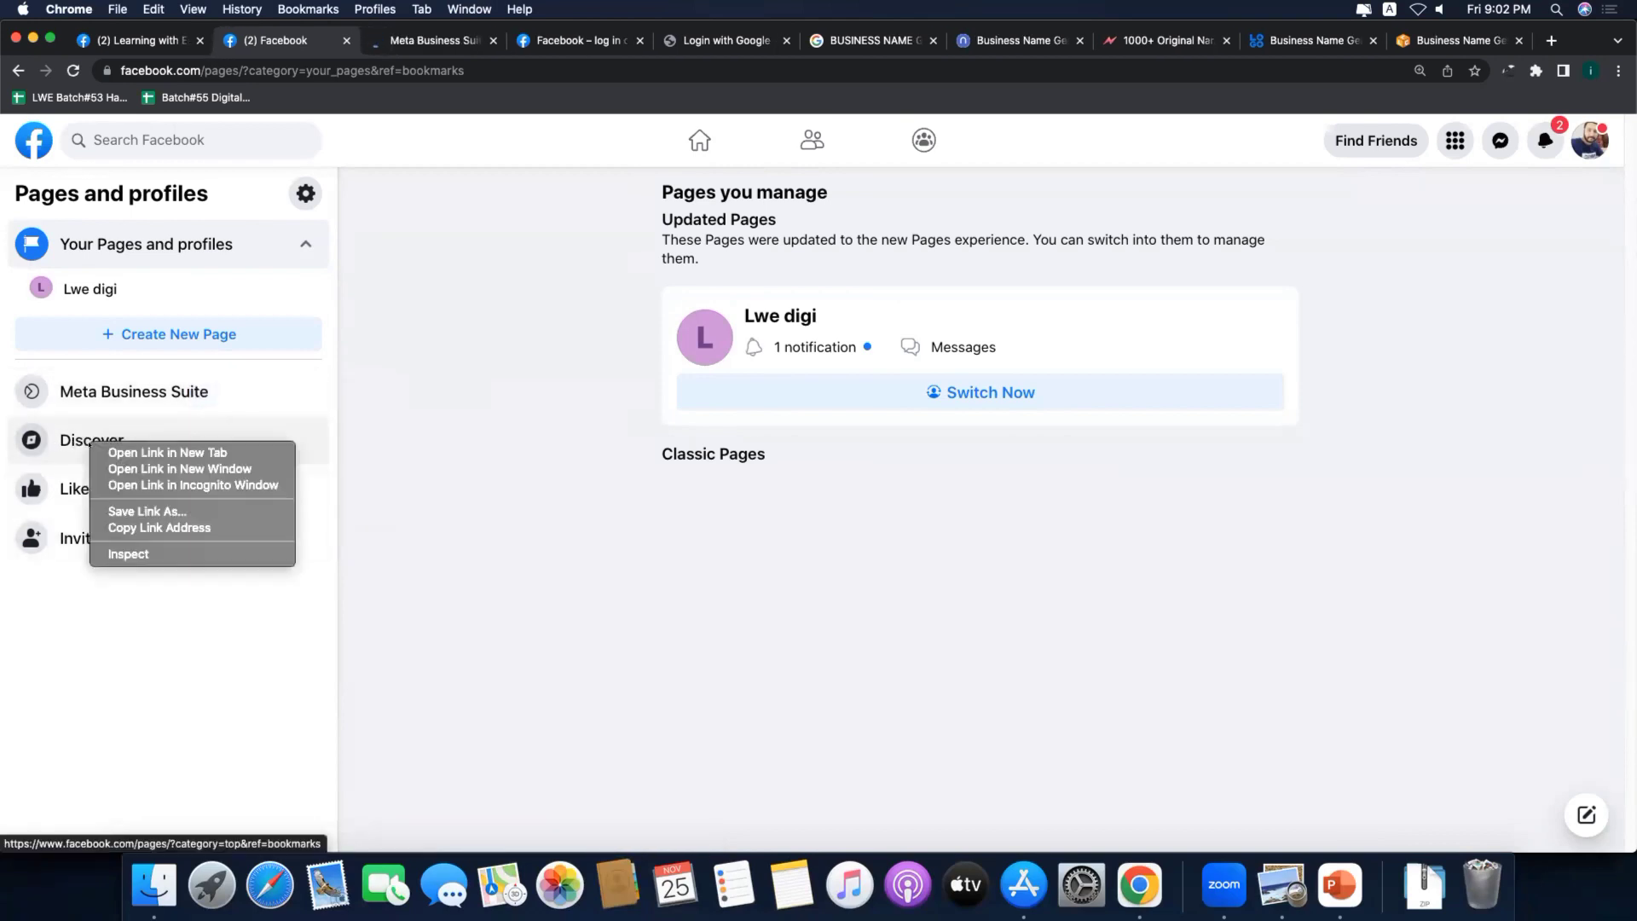
pyautogui.click(128, 447)
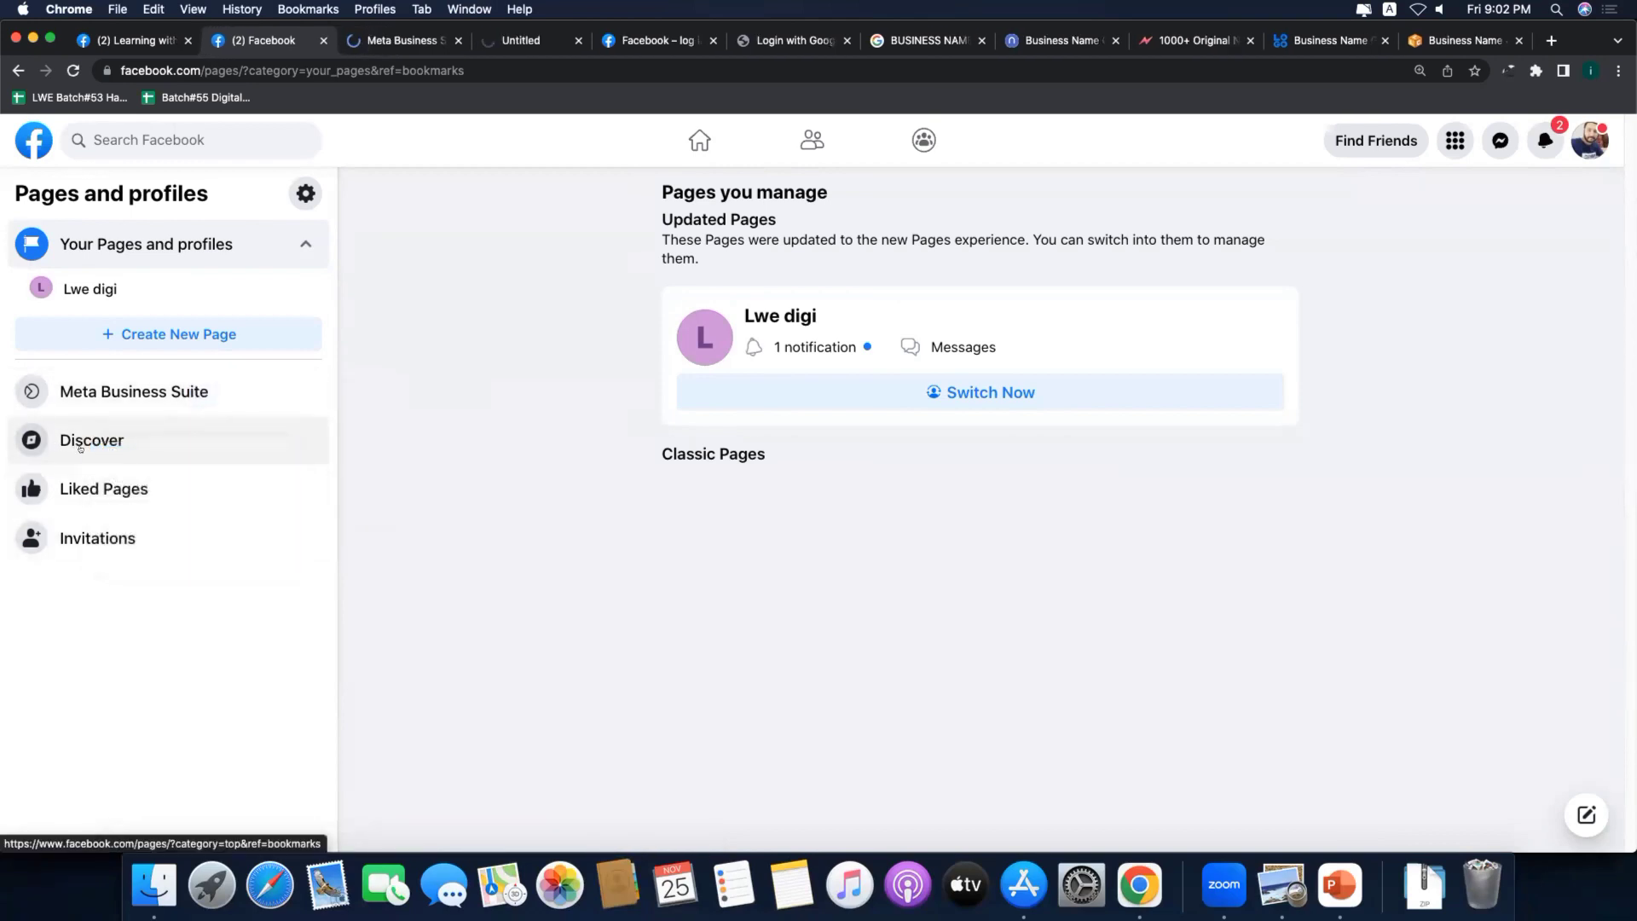
pyautogui.rightClick(106, 489)
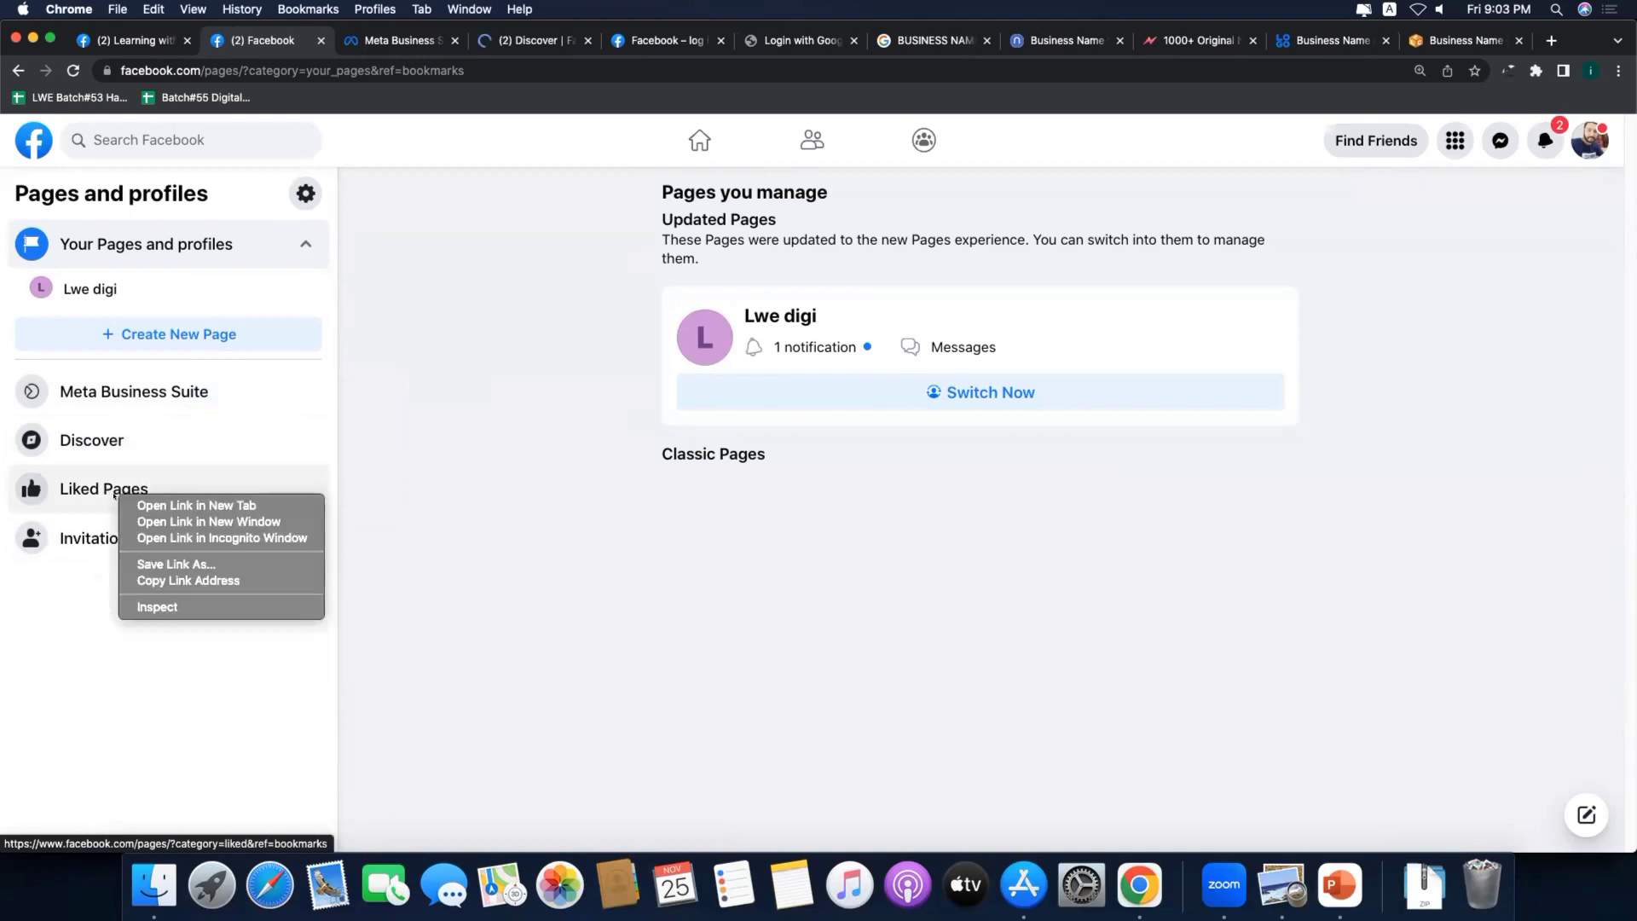
pyautogui.click(147, 509)
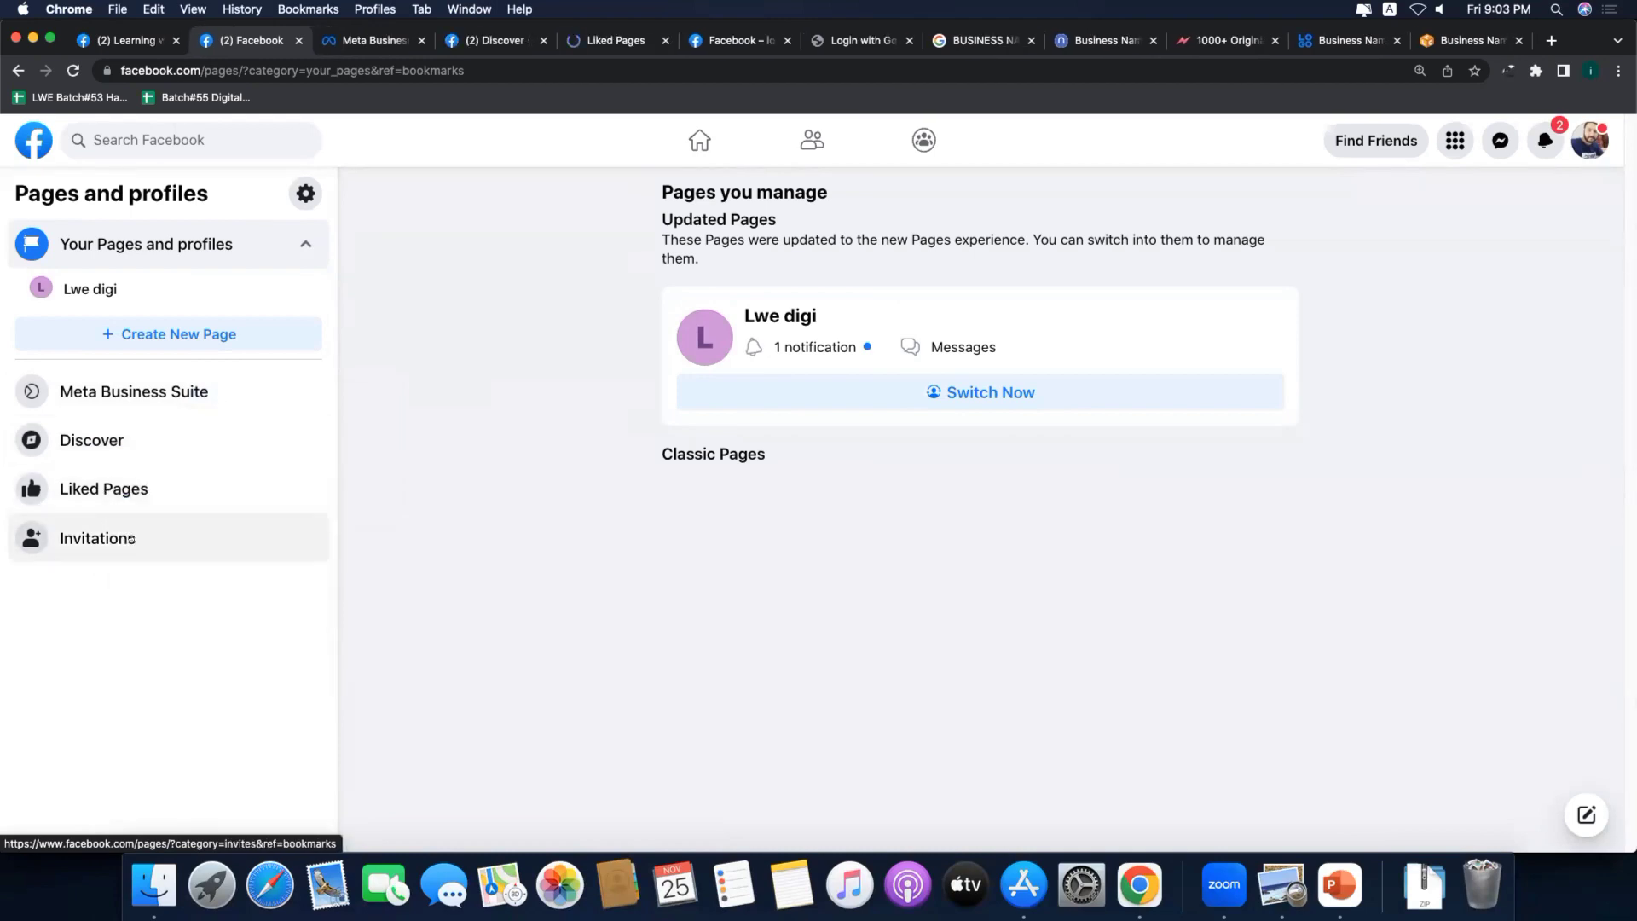
pyautogui.rightClick(143, 539)
pyautogui.click(150, 546)
pyautogui.rightClick(117, 329)
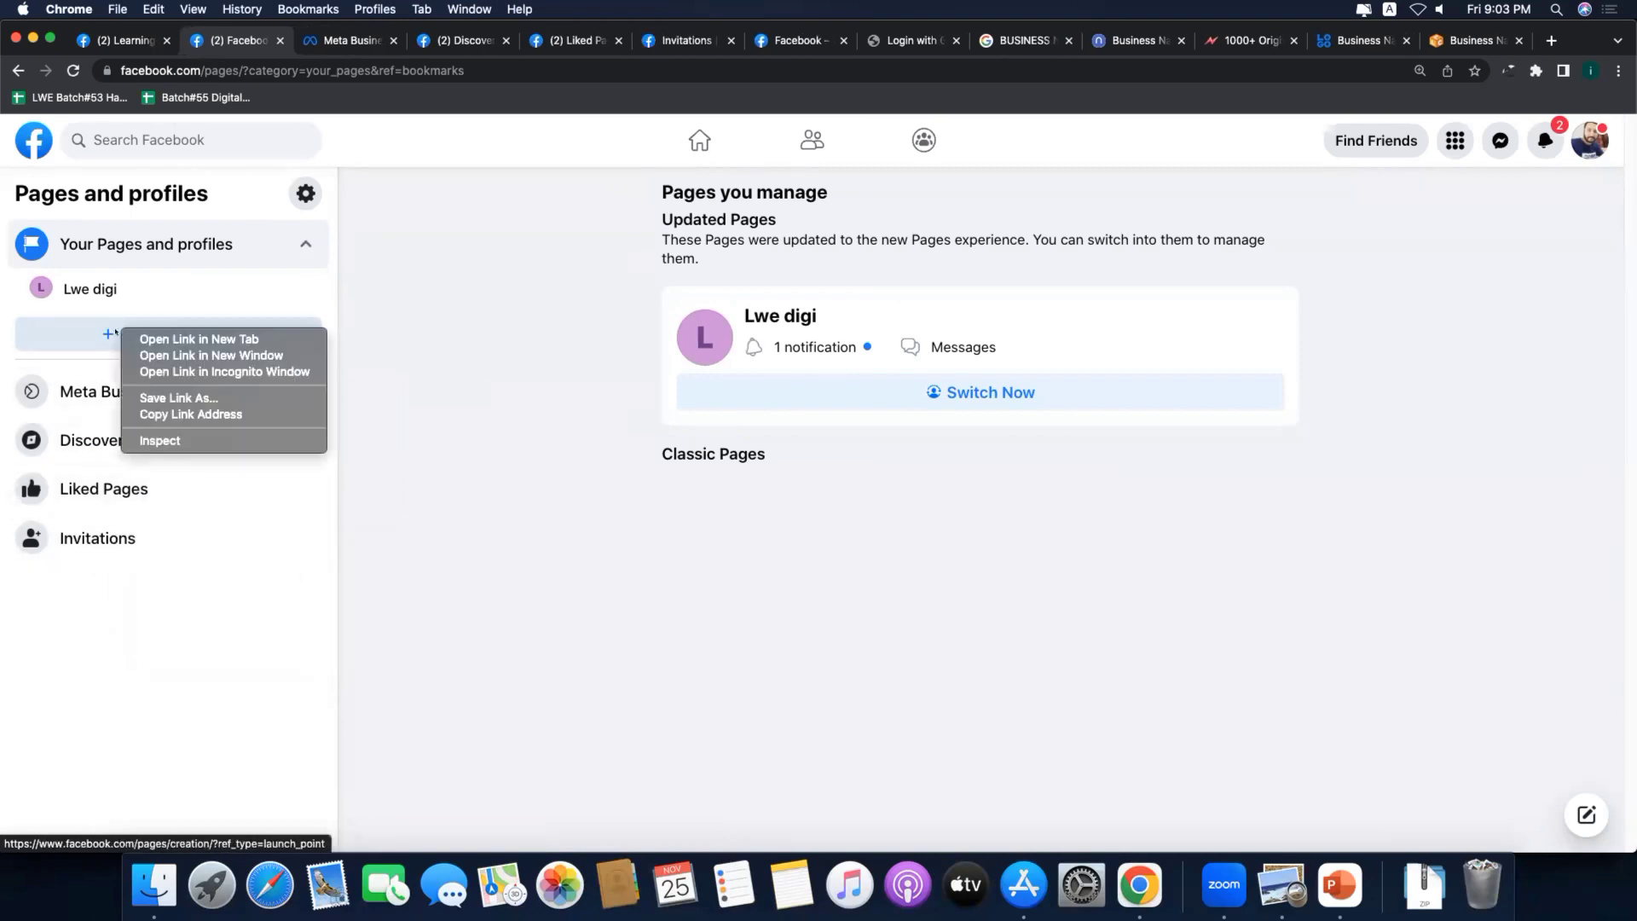
pyautogui.click(172, 339)
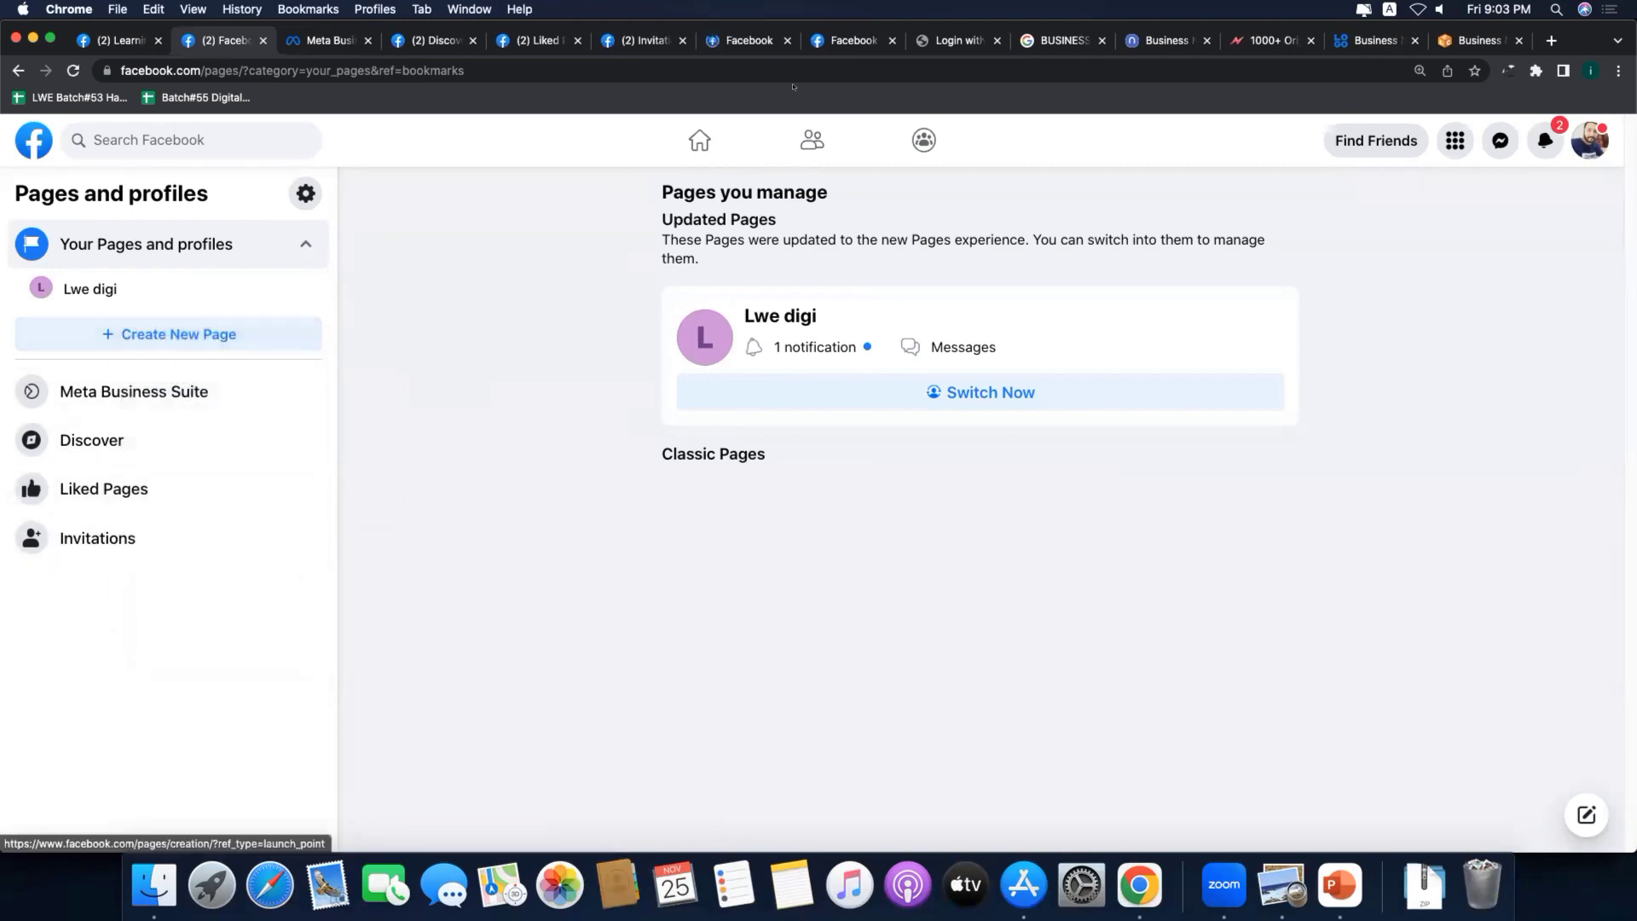
# Step: Close the leftover Facebook login, Google login and BUSINESS NAME search pages
pyautogui.click(891, 40)
pyautogui.click(891, 40)
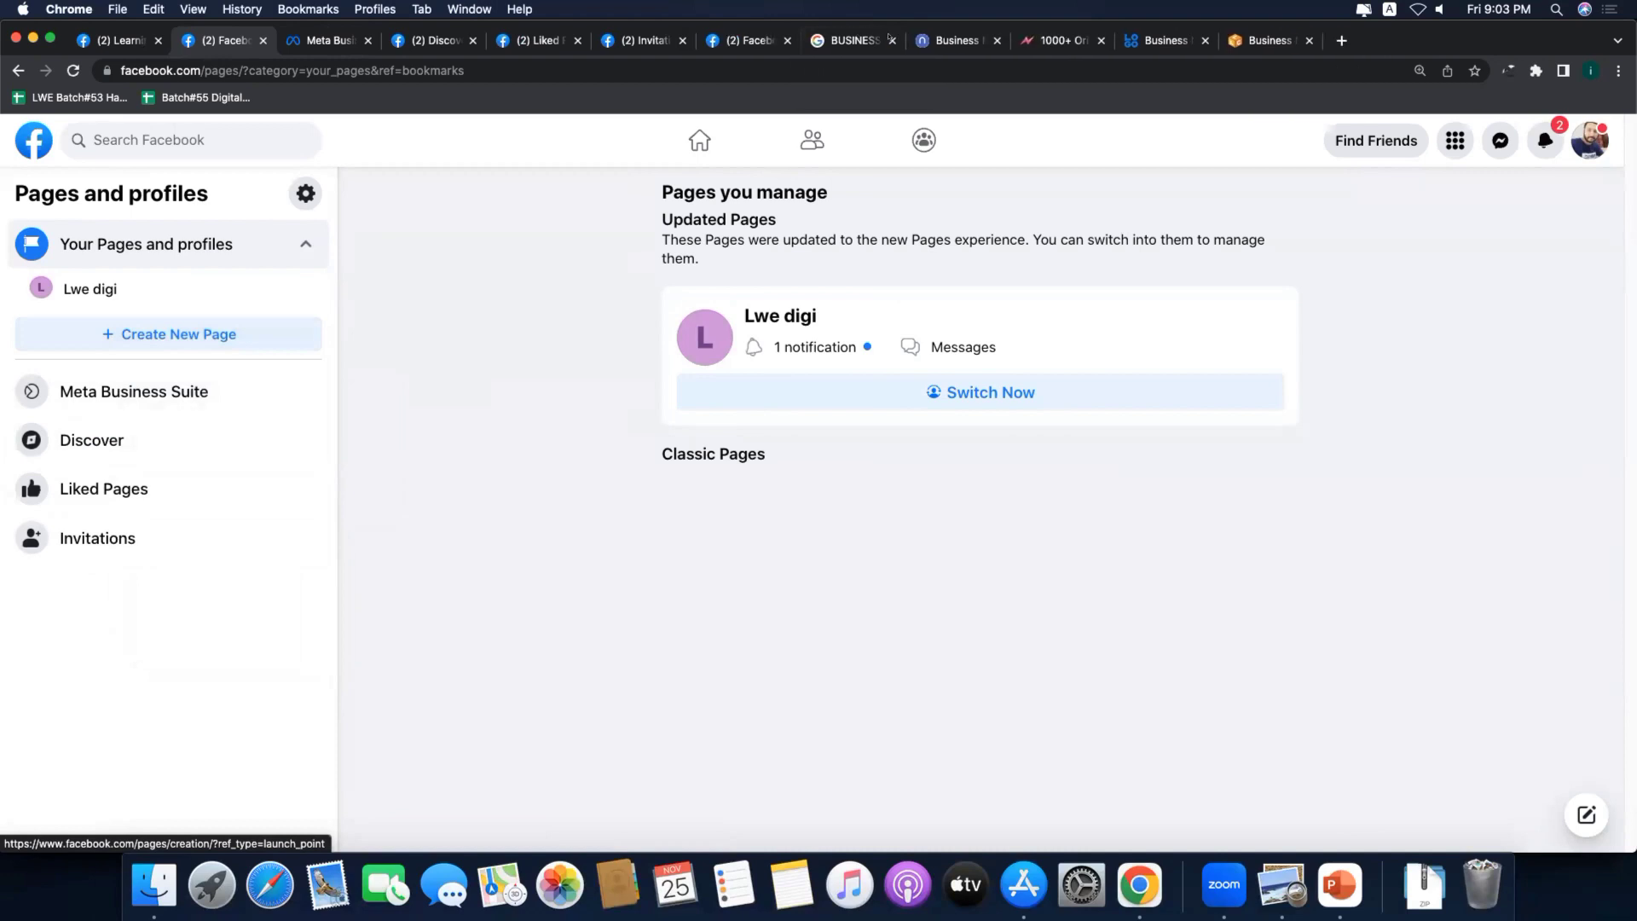
pyautogui.click(891, 40)
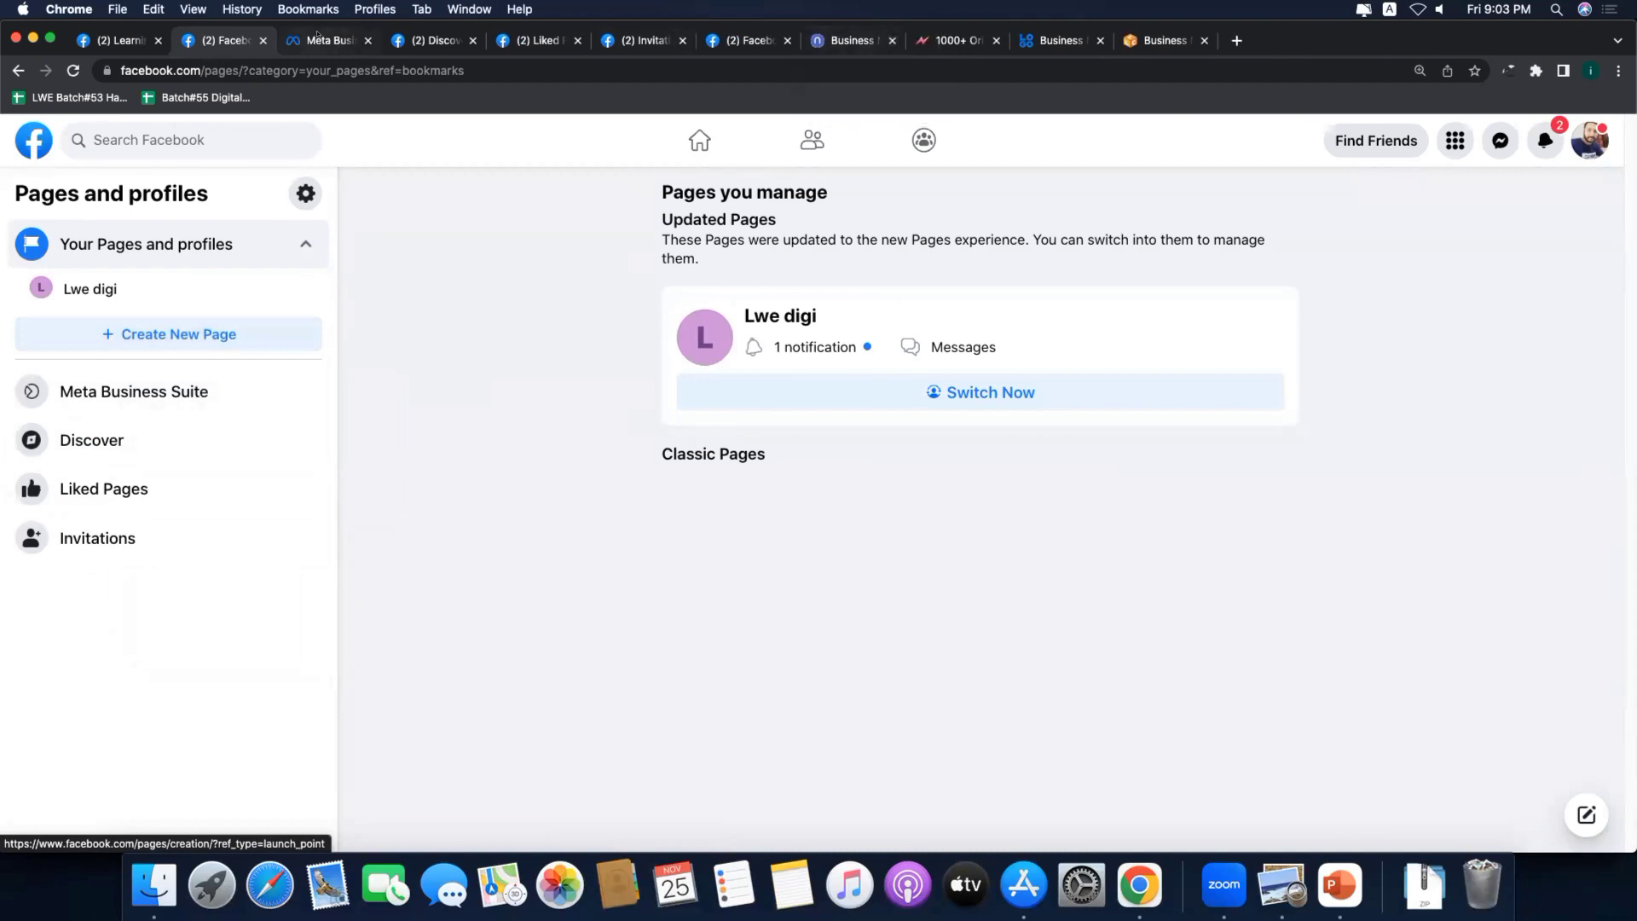
# Step: Examine the opened Meta Business Suite, Discover, Liked Pages and Invitations pages, pointing out the Discover Pages heading
pyautogui.click(322, 40)
pyautogui.hotkey('ctrl', 'Tab')
pyautogui.hotkey('ctrl', 'Tab')
pyautogui.hotkey('ctrl', 'Tab')
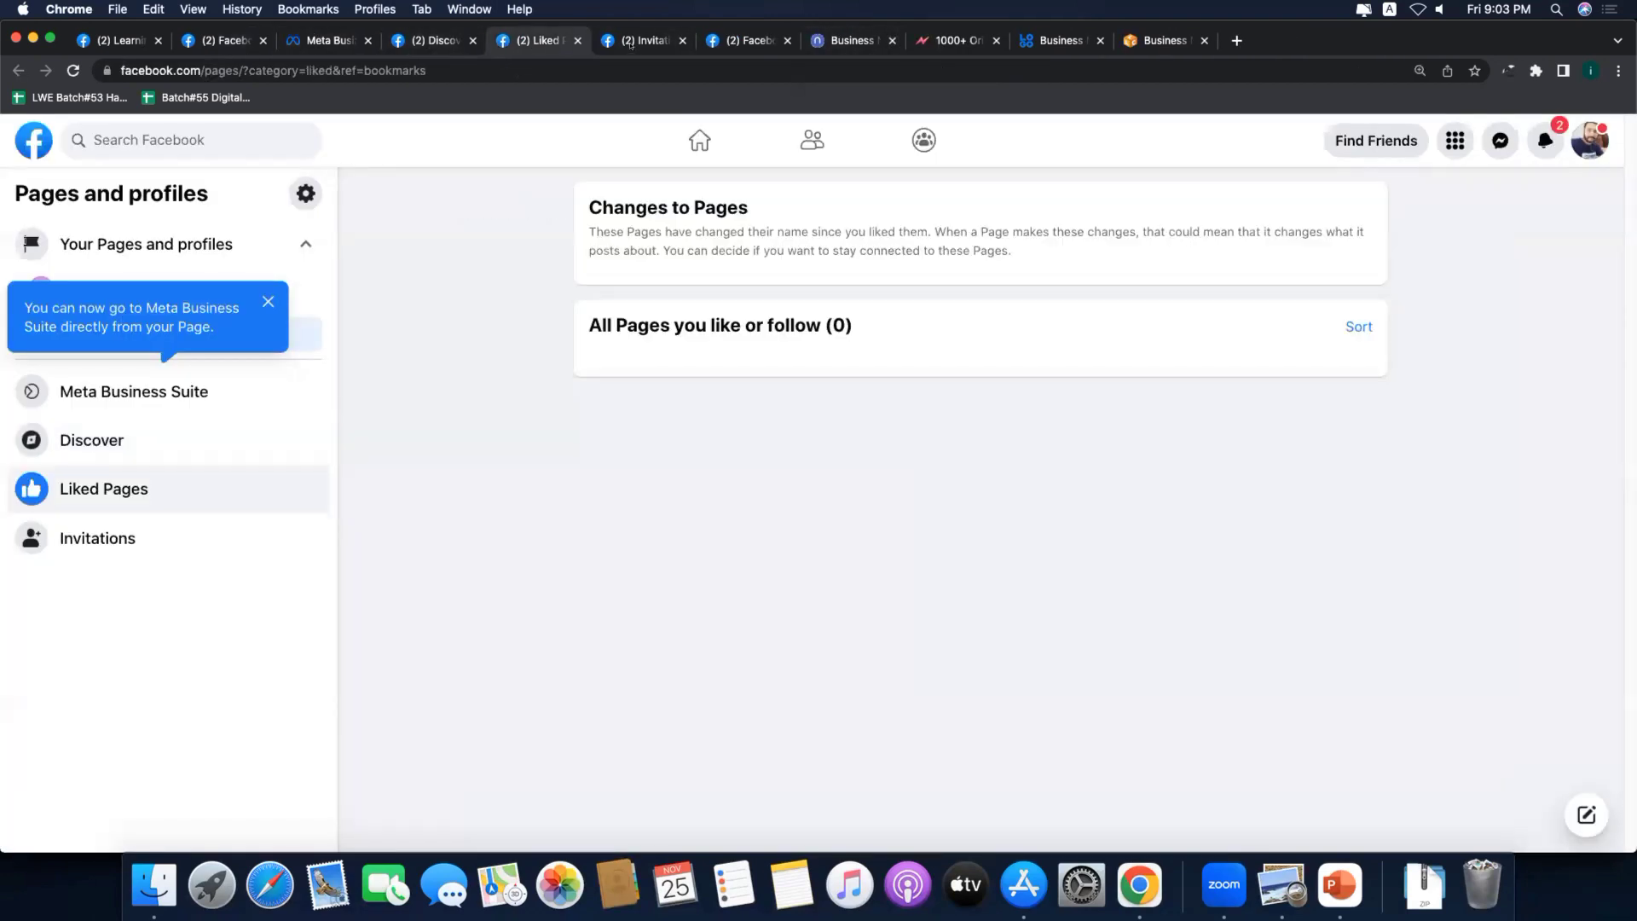
pyautogui.hotkey('ctrl', 'Tab')
pyautogui.hotkey('ctrl', '2')
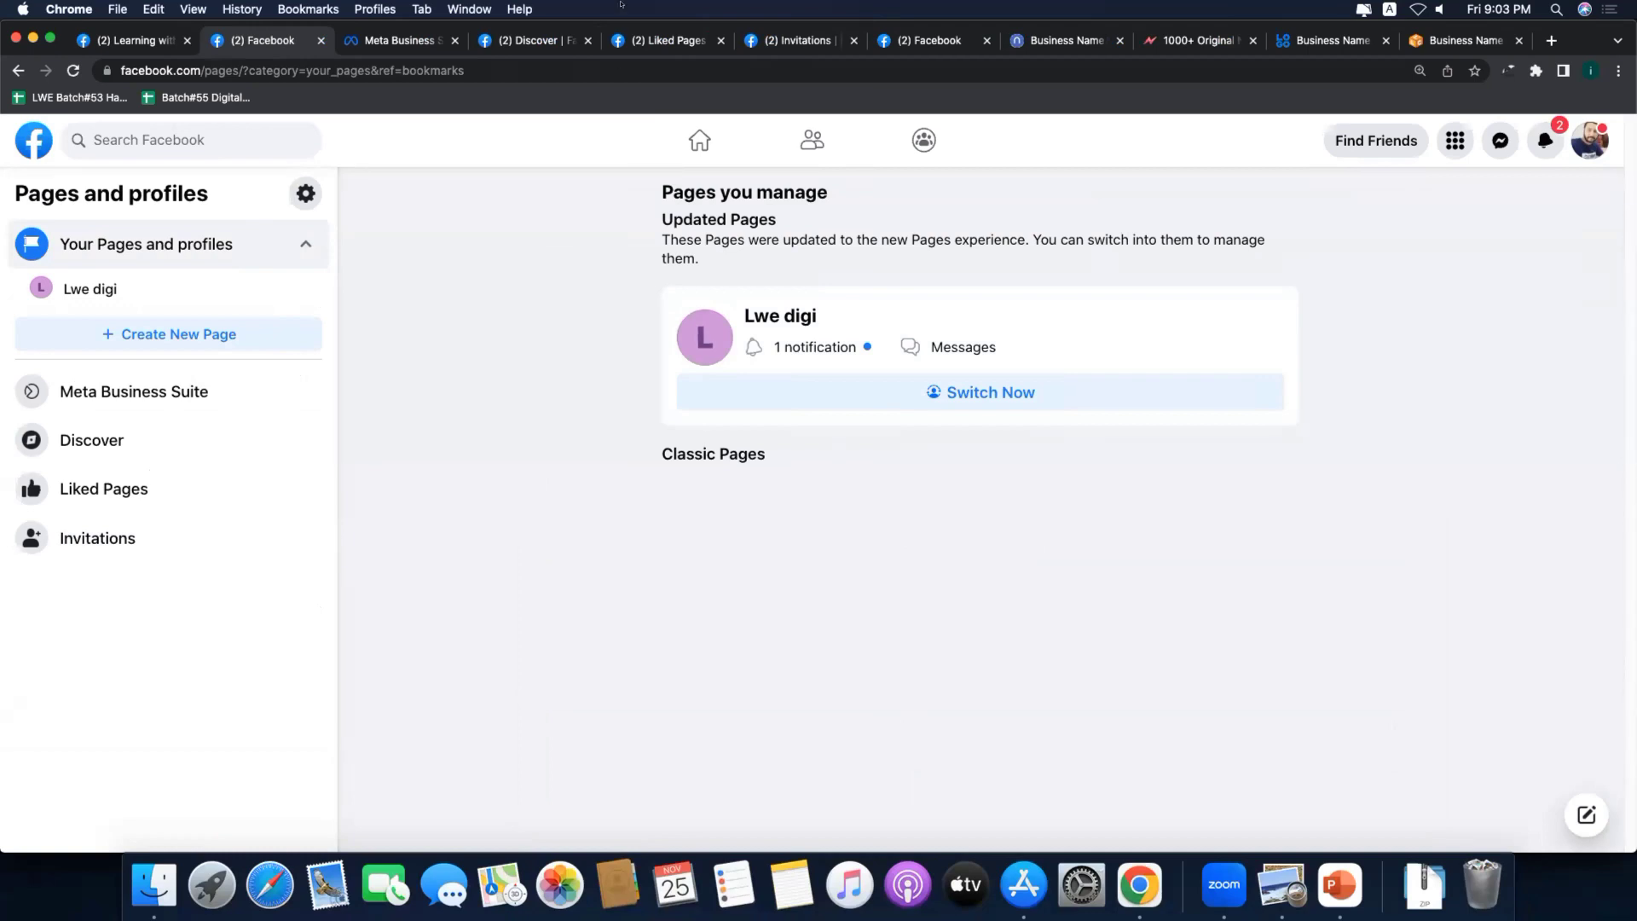
pyautogui.hotkey('ctrl', 'Tab')
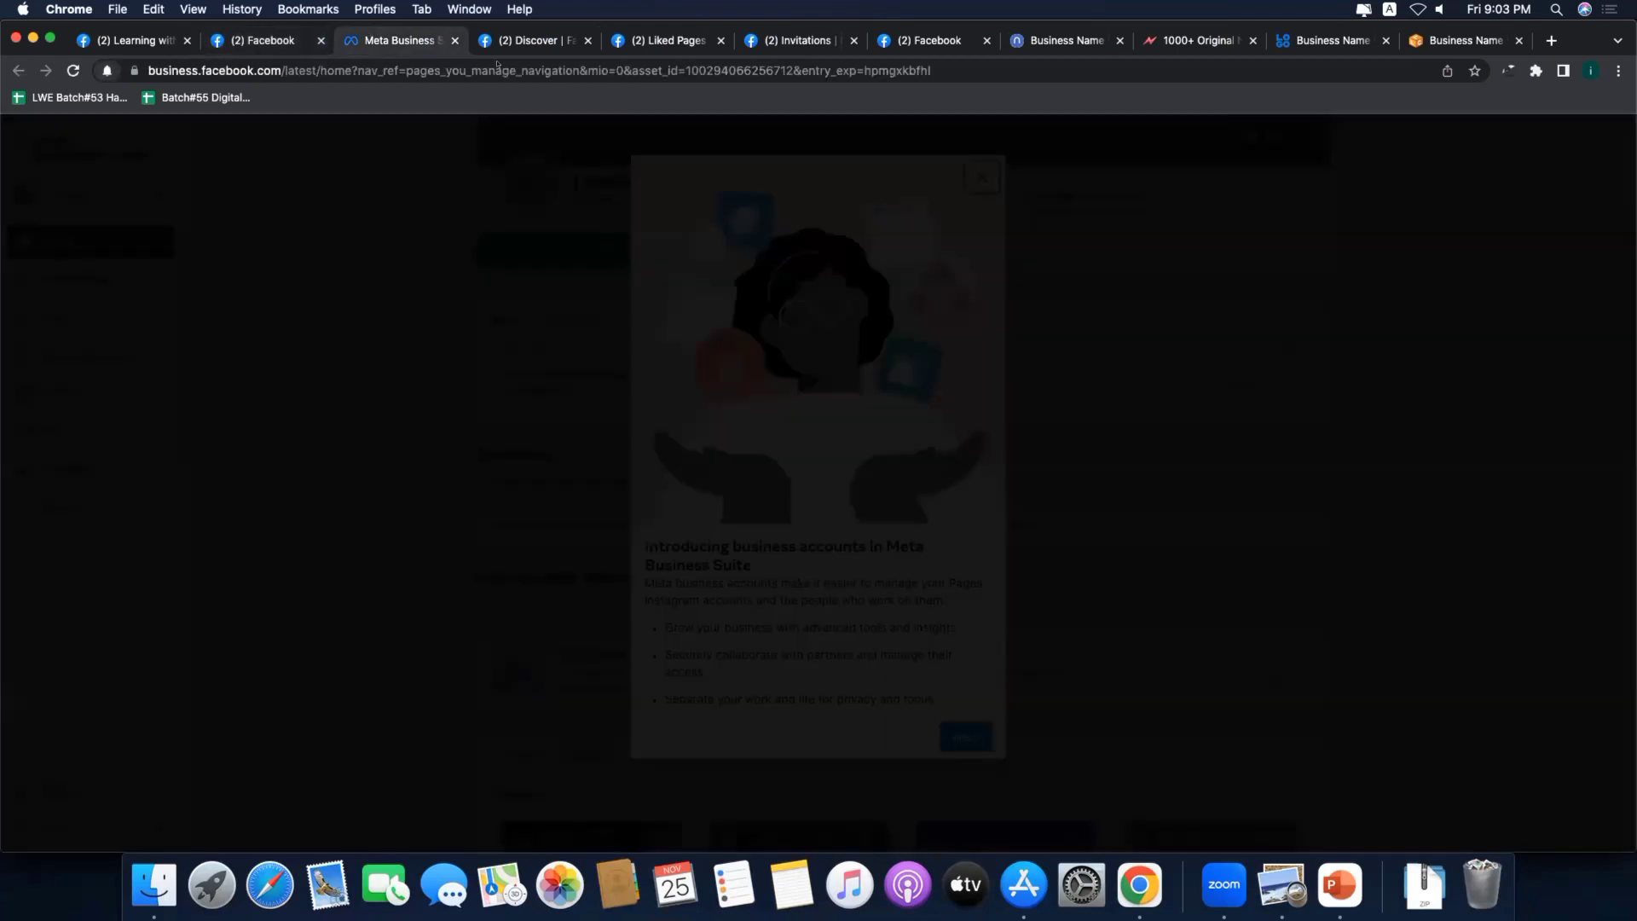
pyautogui.click(497, 43)
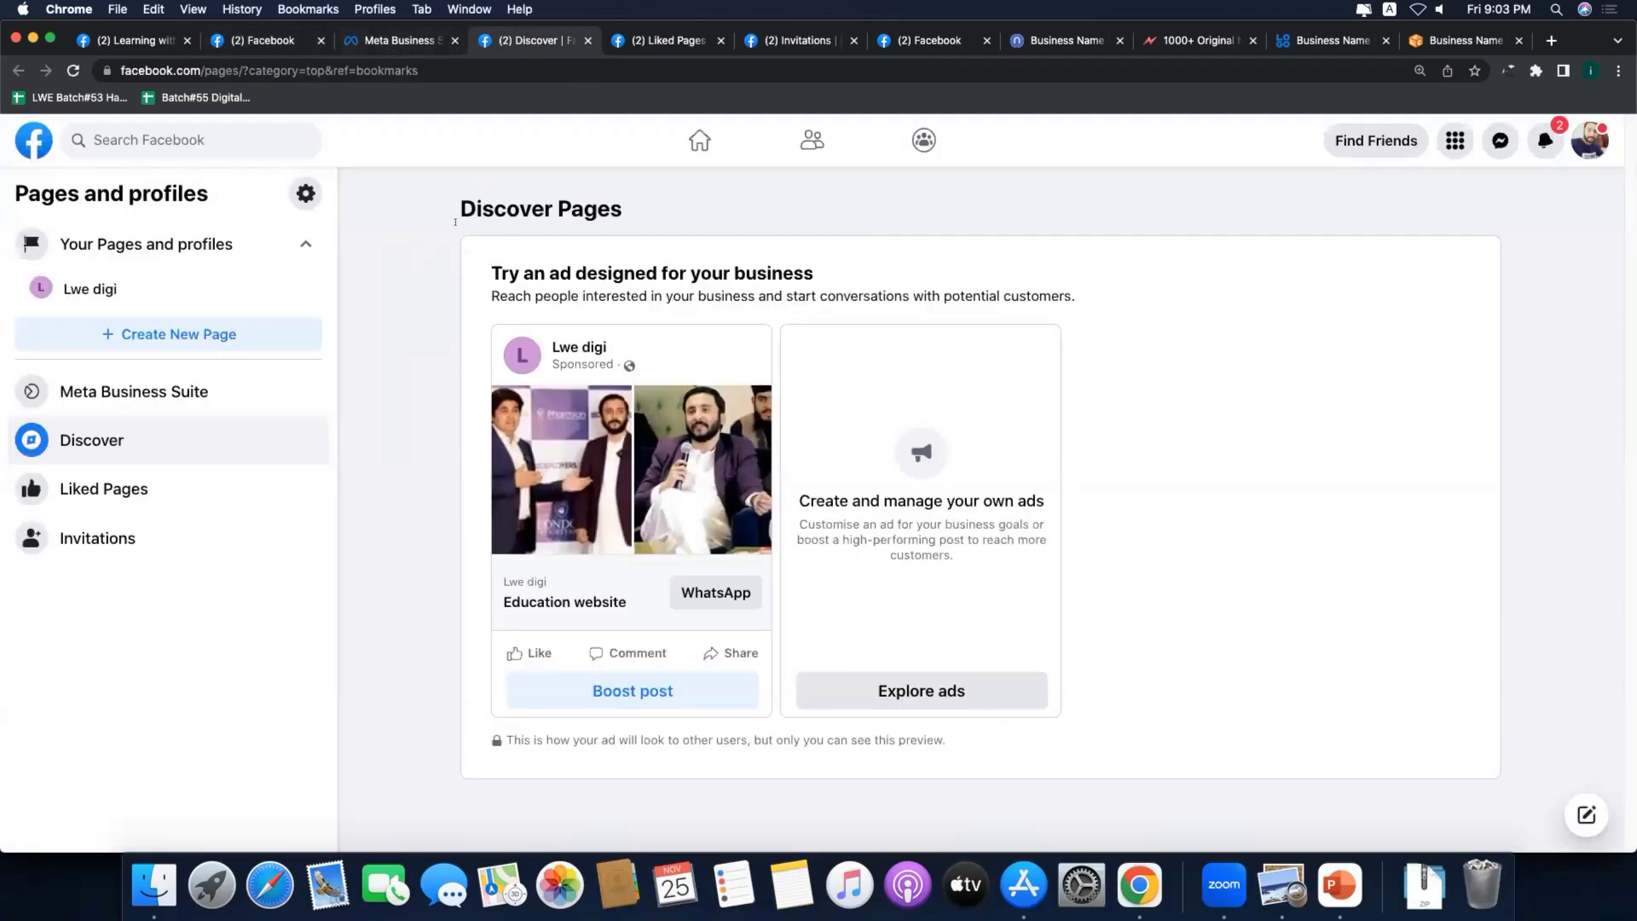
pyautogui.moveTo(455, 210); pyautogui.dragTo(599, 209)
# Step: Return to the Facebook home feed and search for ARY
pyautogui.click(236, 38)
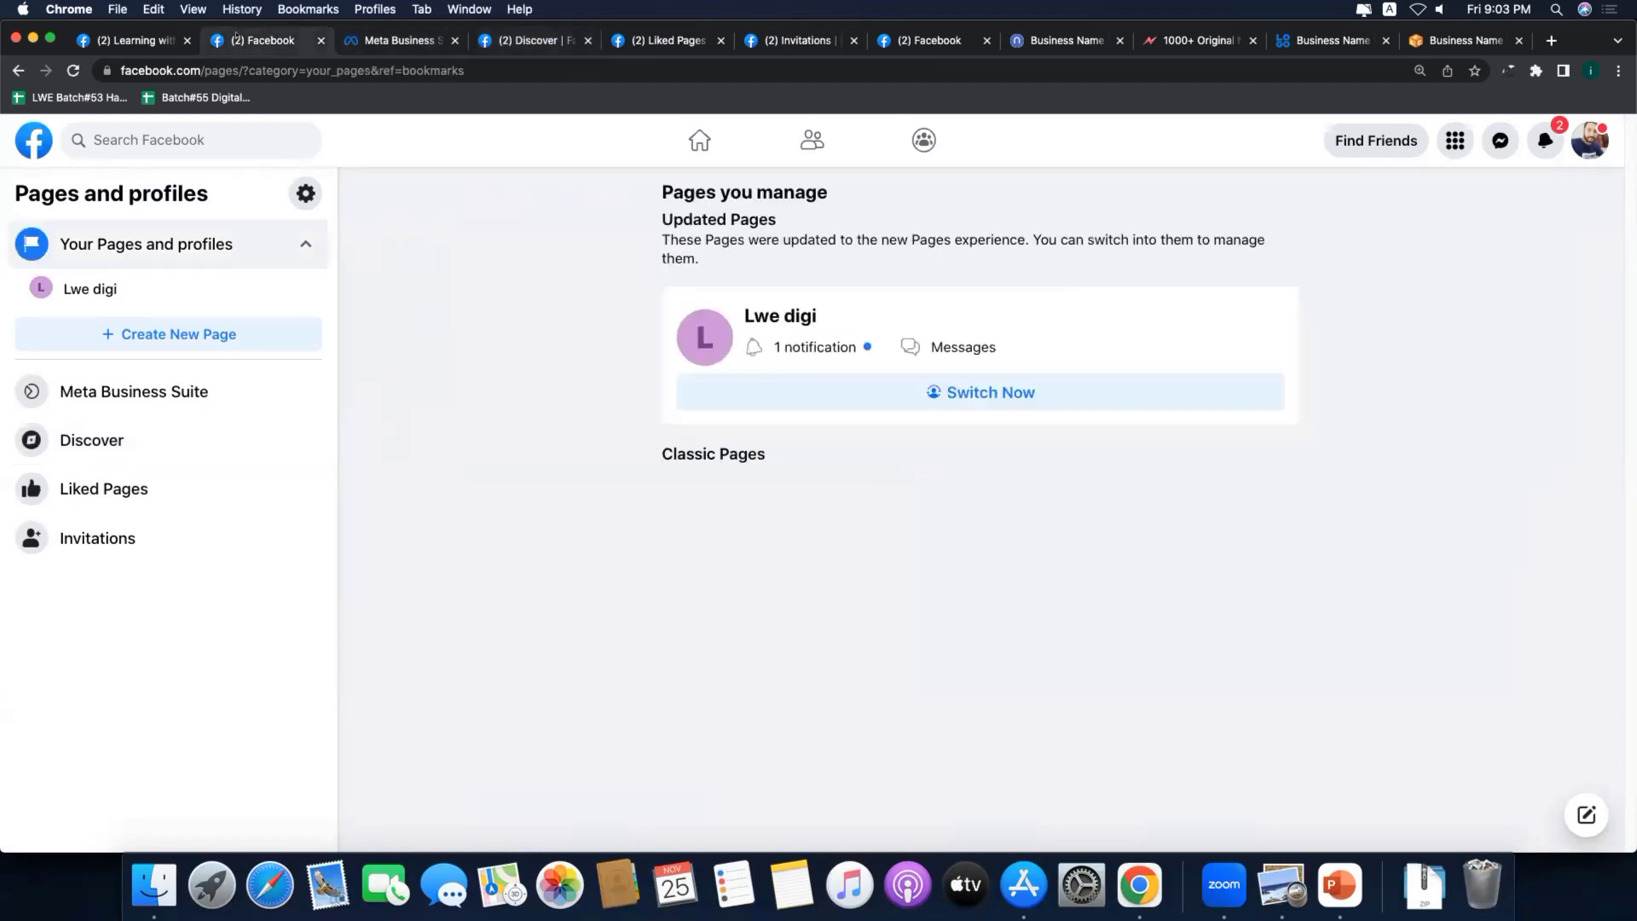
pyautogui.click(34, 141)
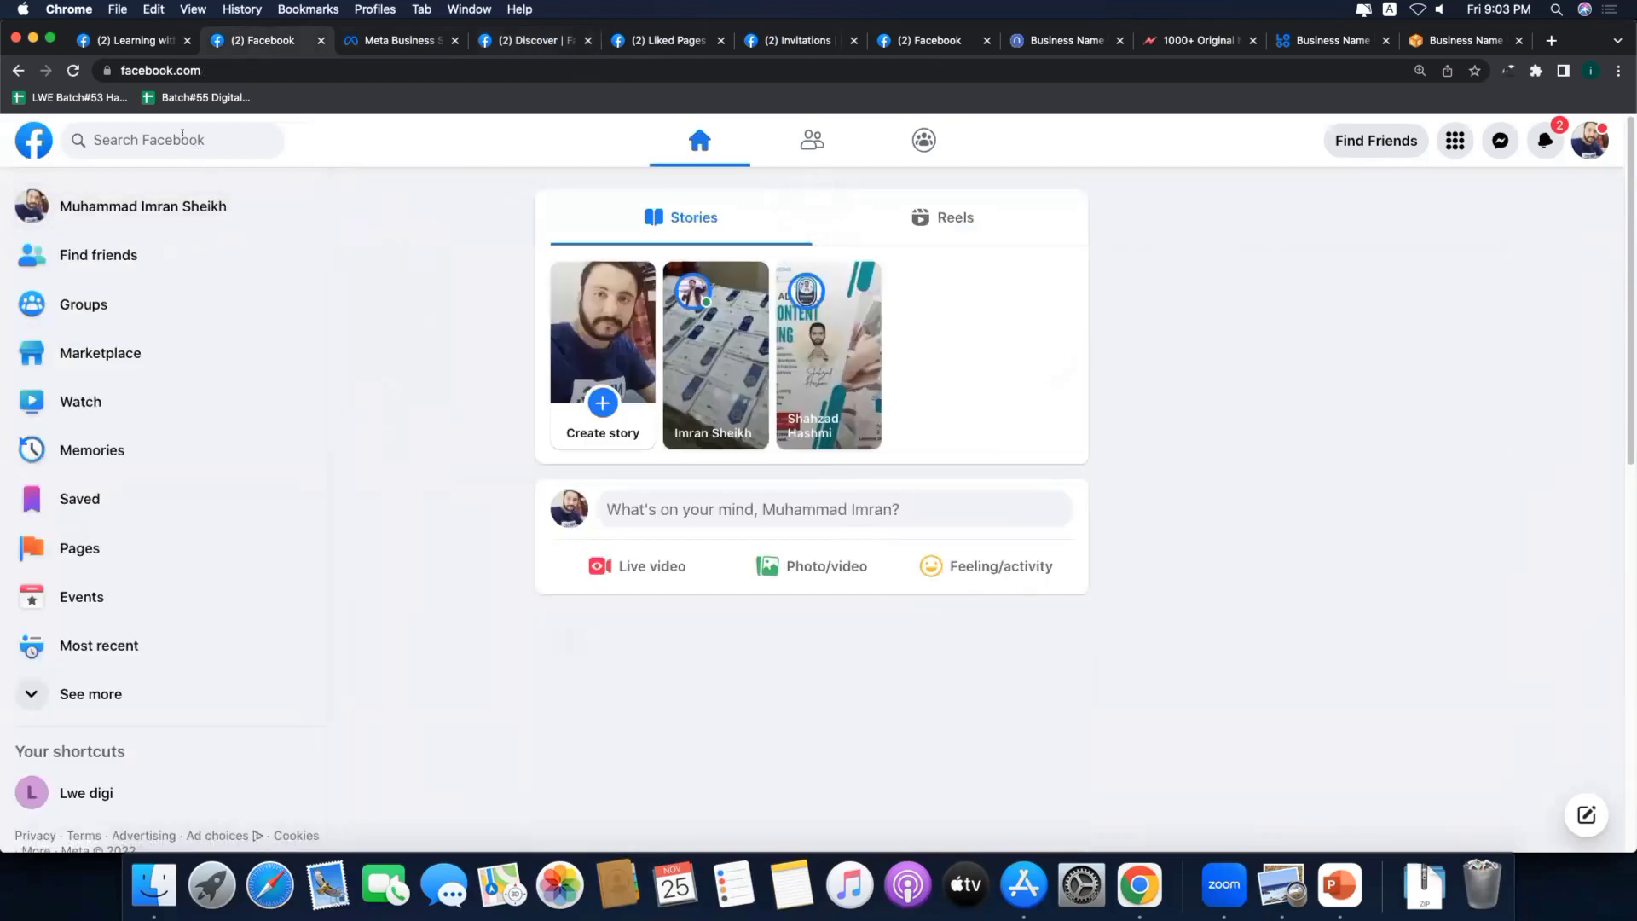
pyautogui.click(182, 139)
pyautogui.write('ARY')
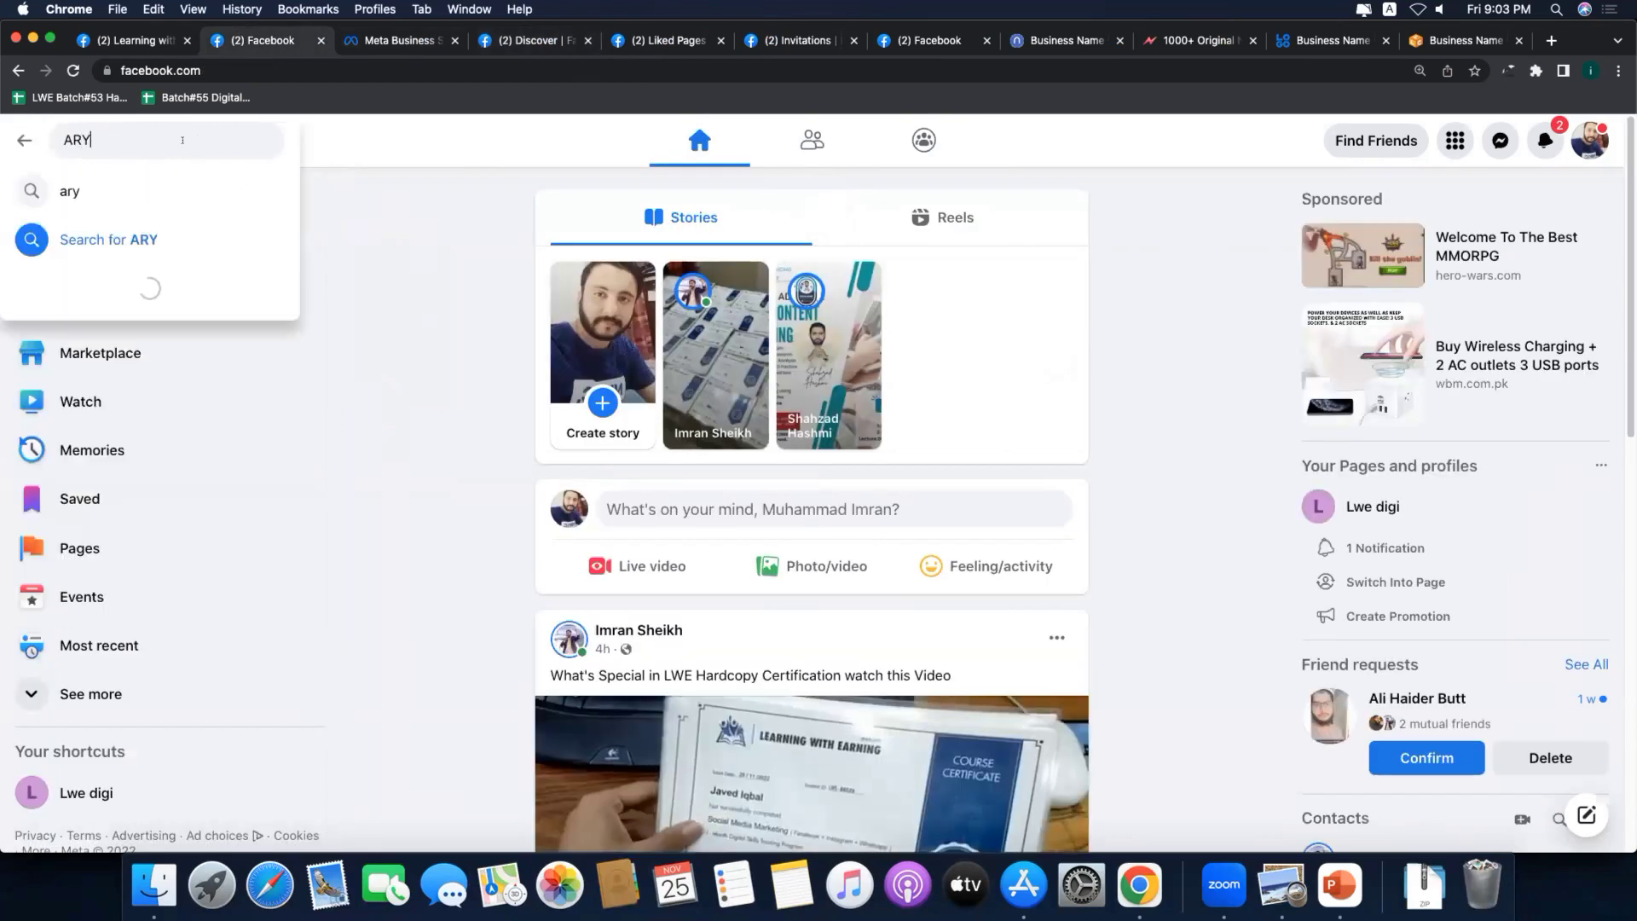
pyautogui.press('Return')
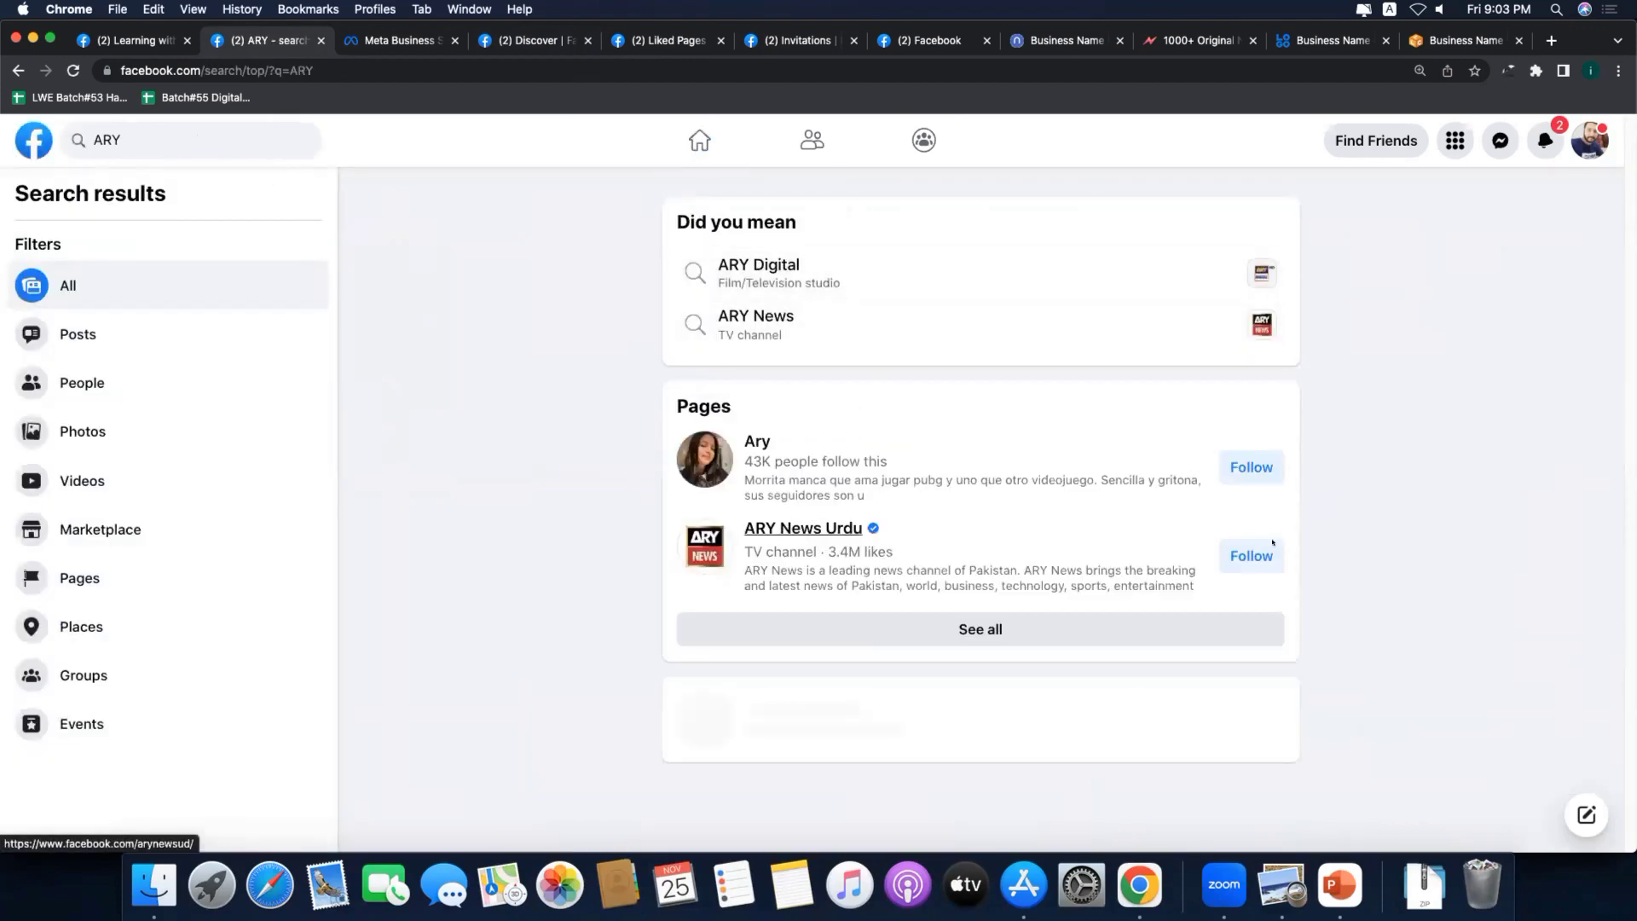
# Step: Follow the ARY News Urdu page from the search results and open it in a new tab
pyautogui.click(1262, 555)
pyautogui.rightClick(840, 537)
pyautogui.click(840, 543)
# Step: Open the ARY Digital page in a new tab and the verified public figure's page in the current one
pyautogui.scroll(-8, 726, 402)
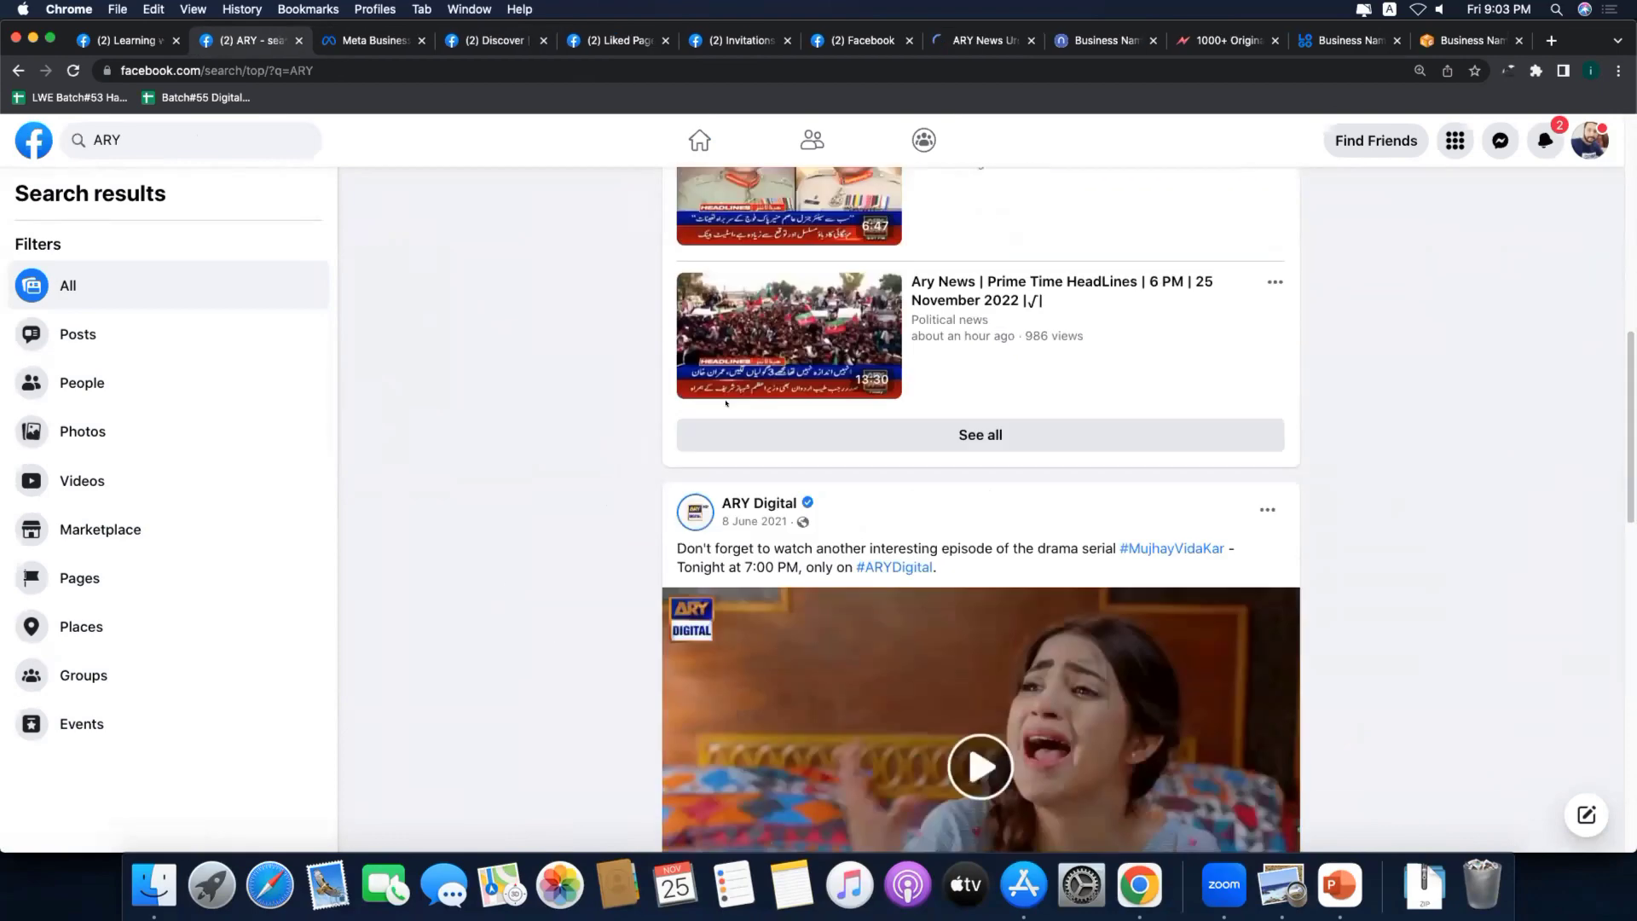
pyautogui.scroll(-3, 725, 402)
pyautogui.rightClick(757, 377)
pyautogui.click(523, 365)
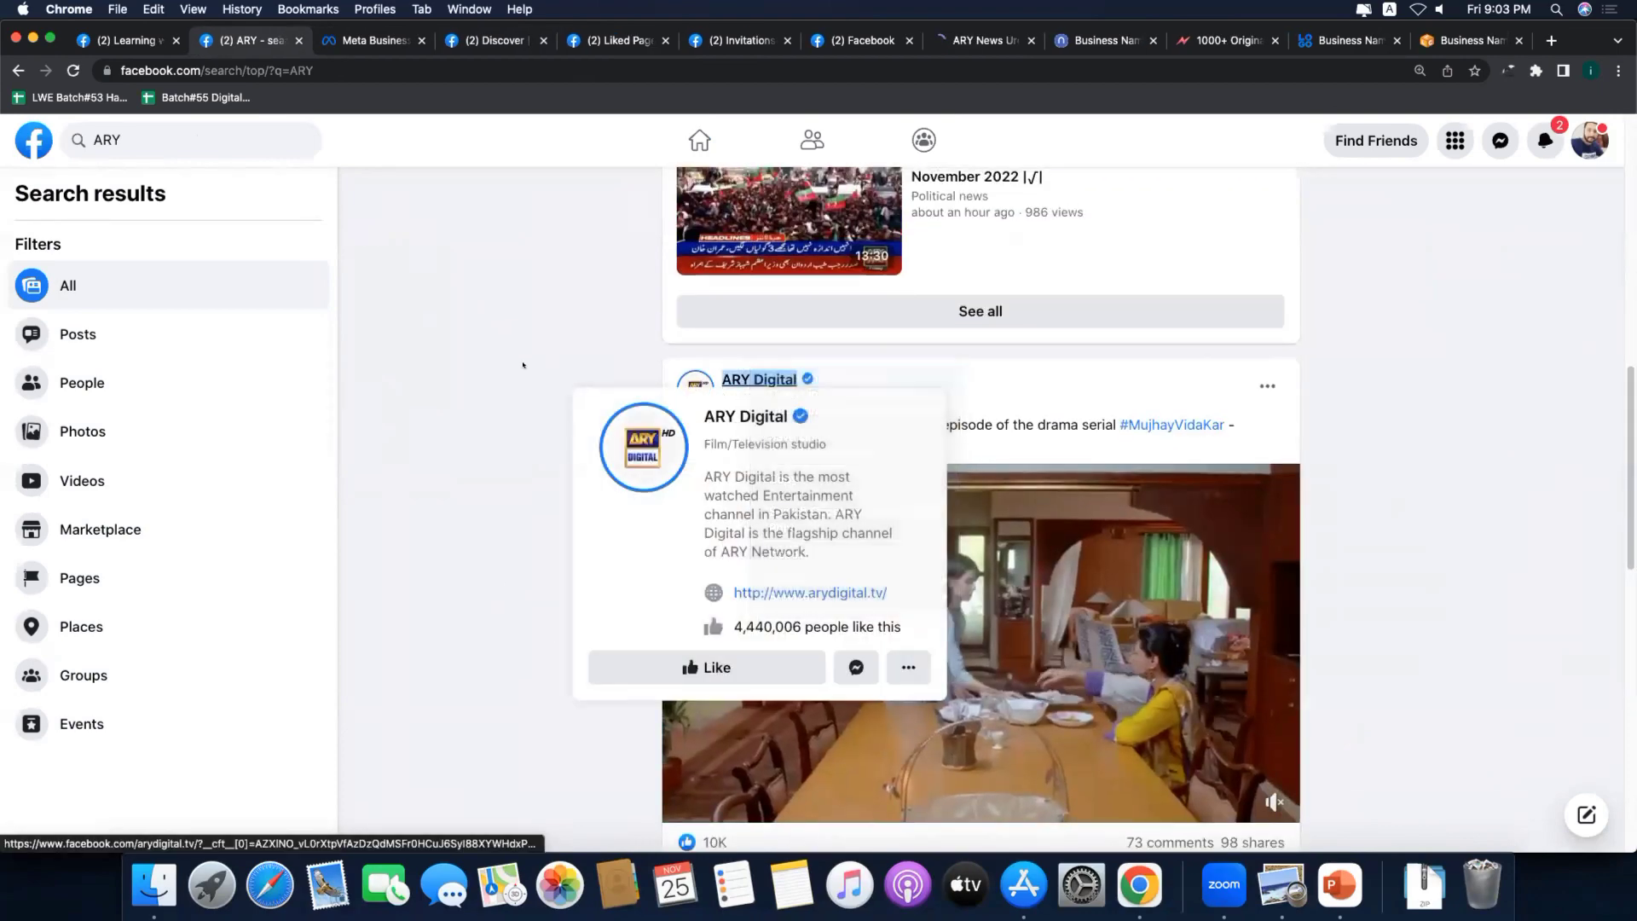
pyautogui.scroll(-10, 522, 365)
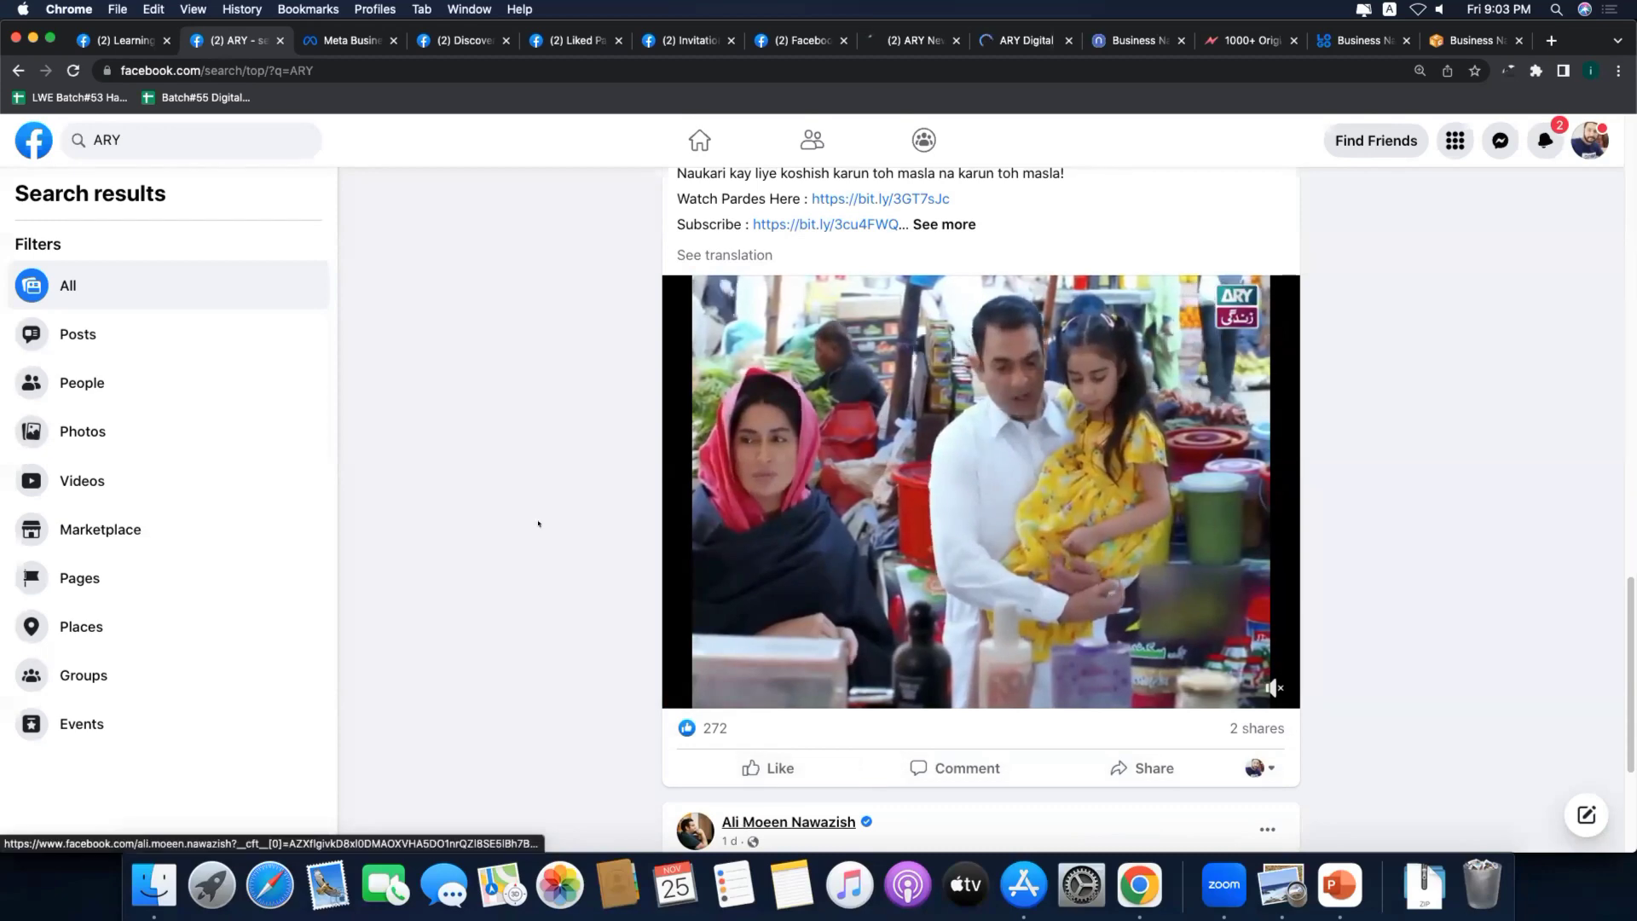
pyautogui.click(789, 820)
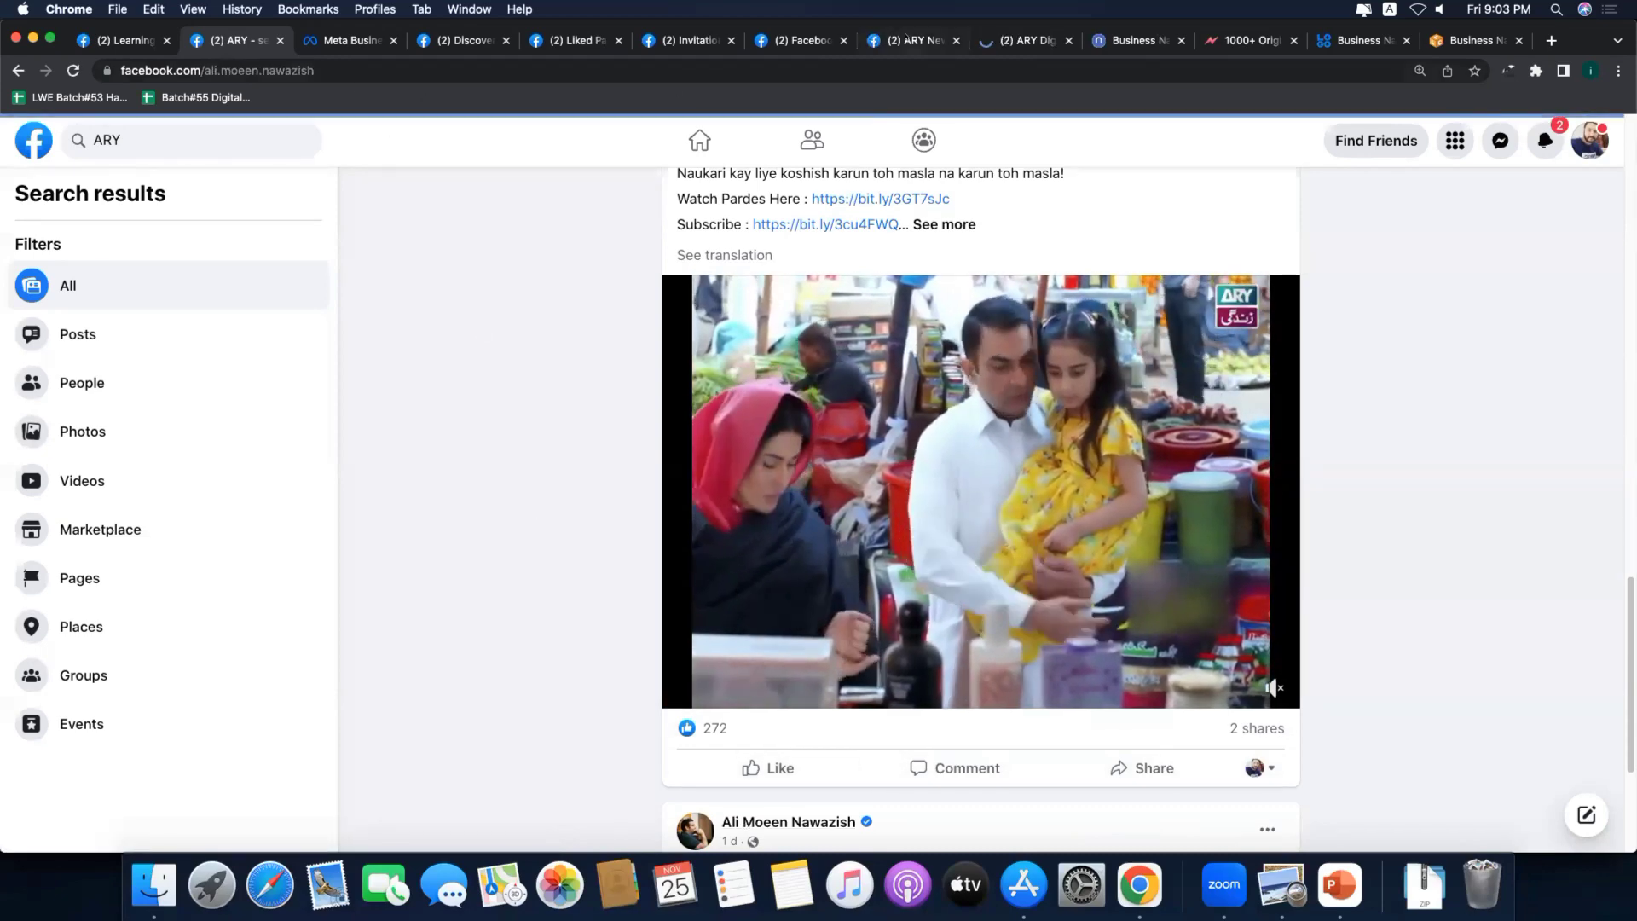
# Step: Like the ARY Digital and ARY News Urdu pages, and return to the public figure's page
pyautogui.click(905, 38)
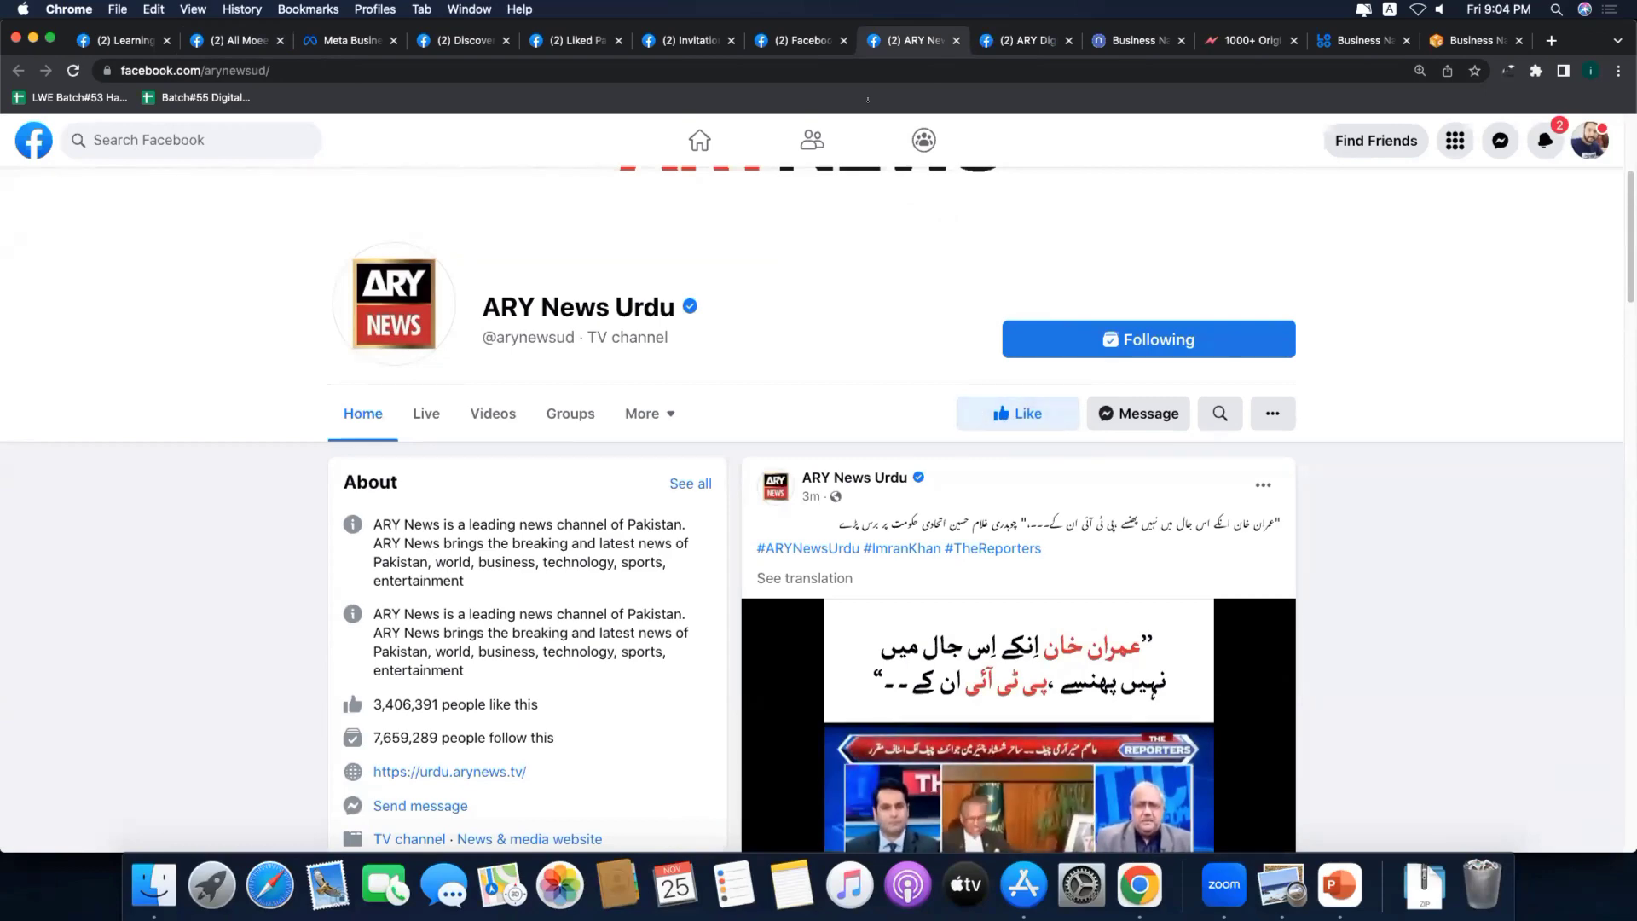
pyautogui.click(1013, 43)
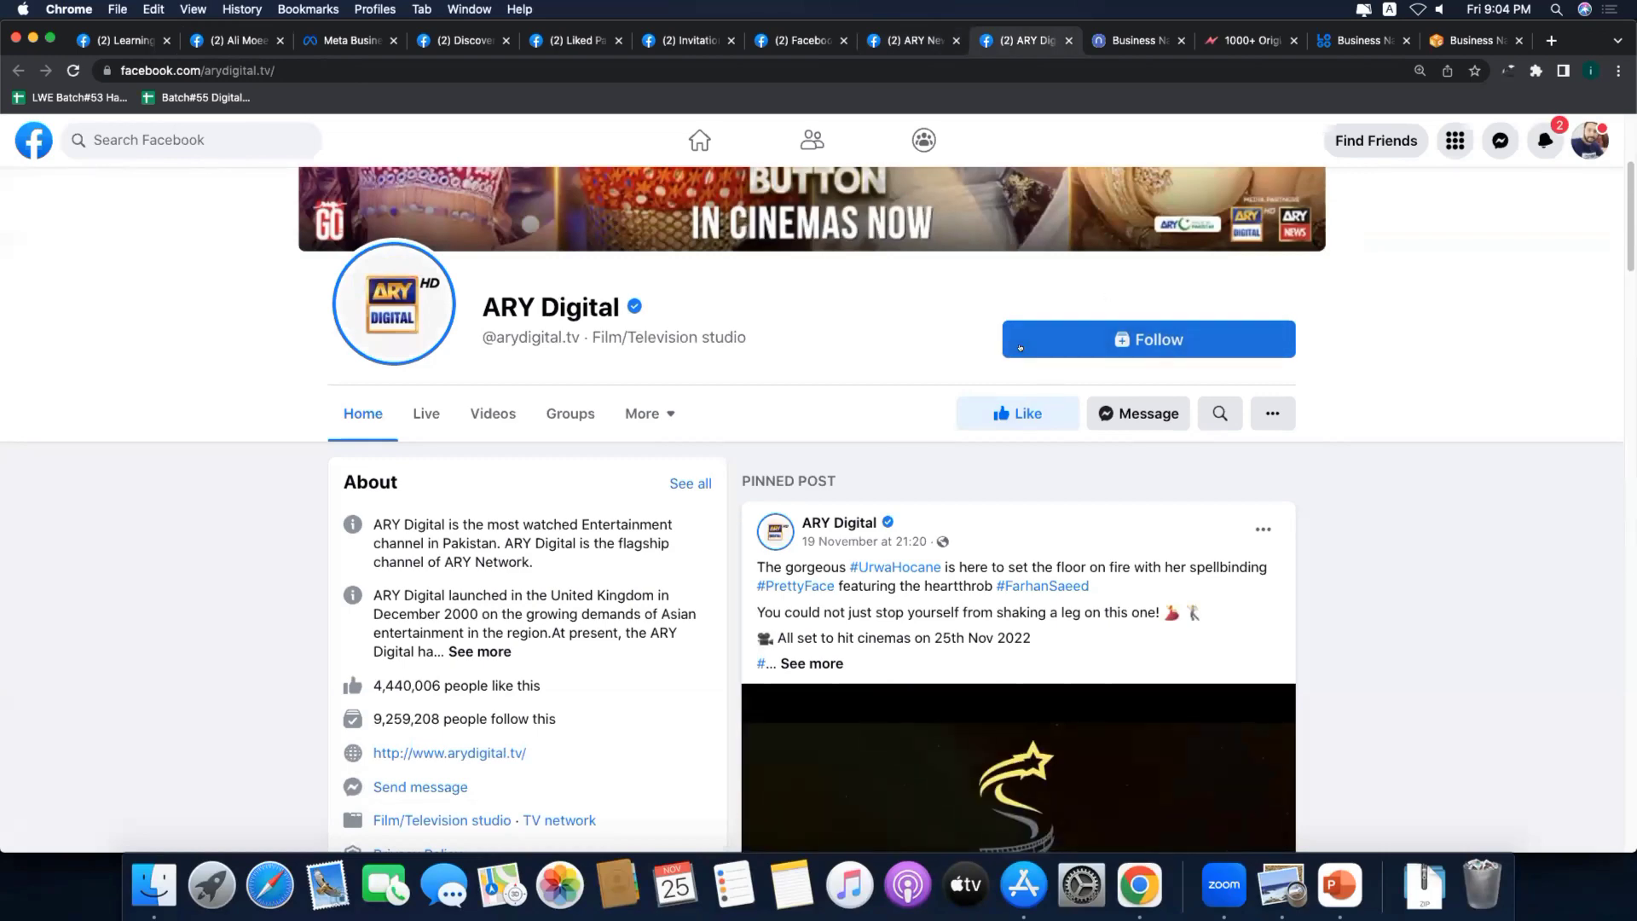
pyautogui.click(981, 403)
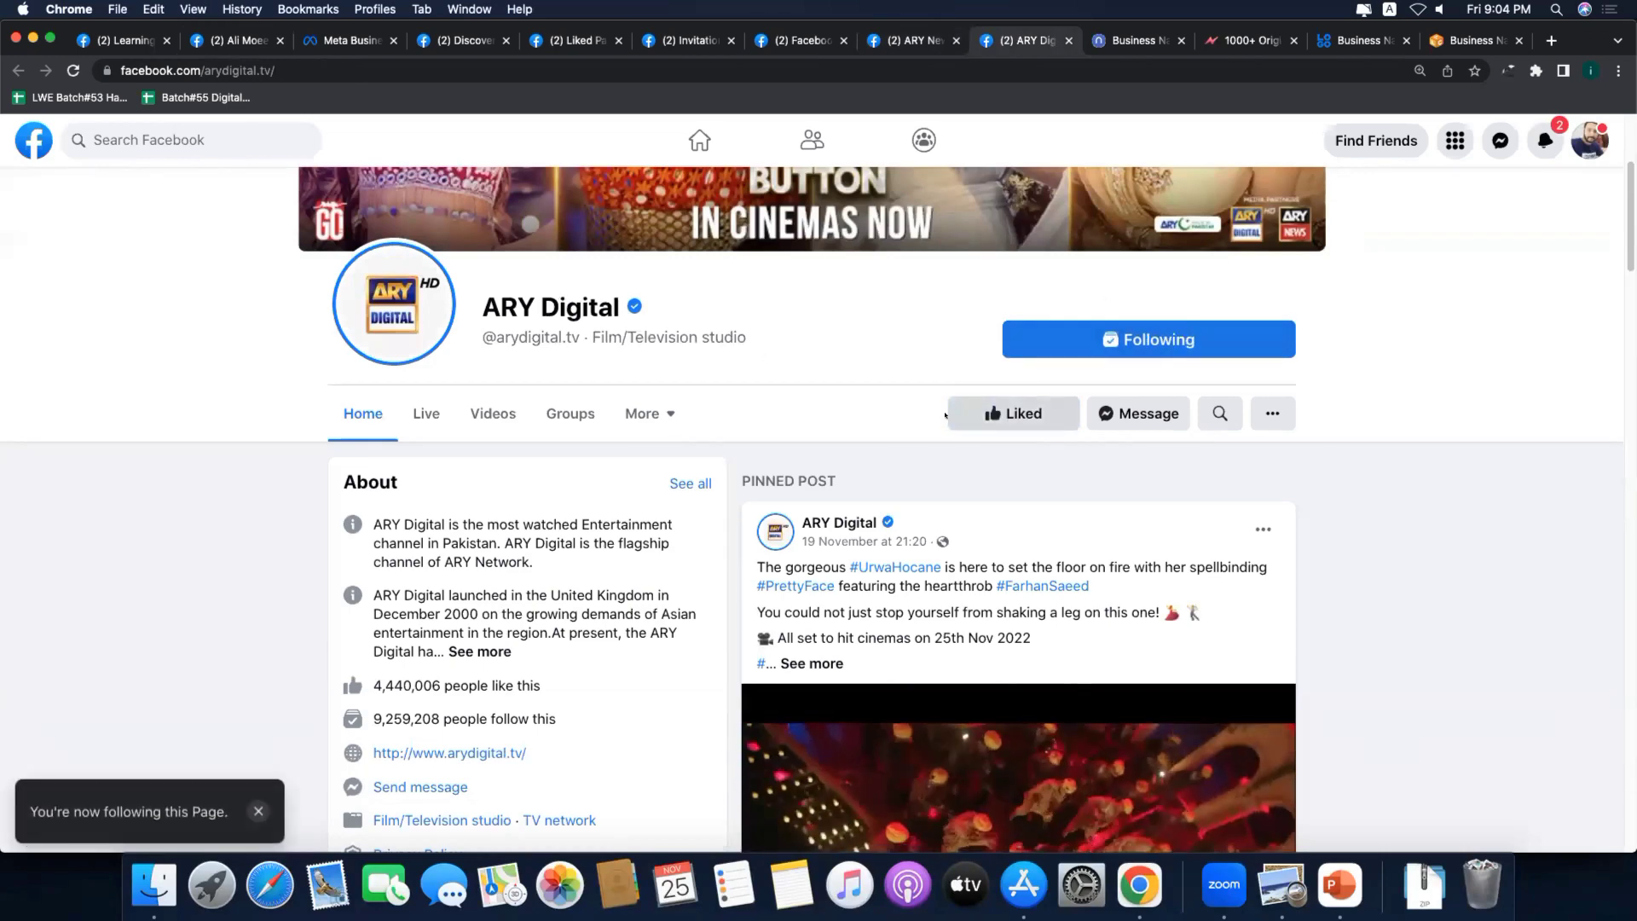
pyautogui.click(905, 40)
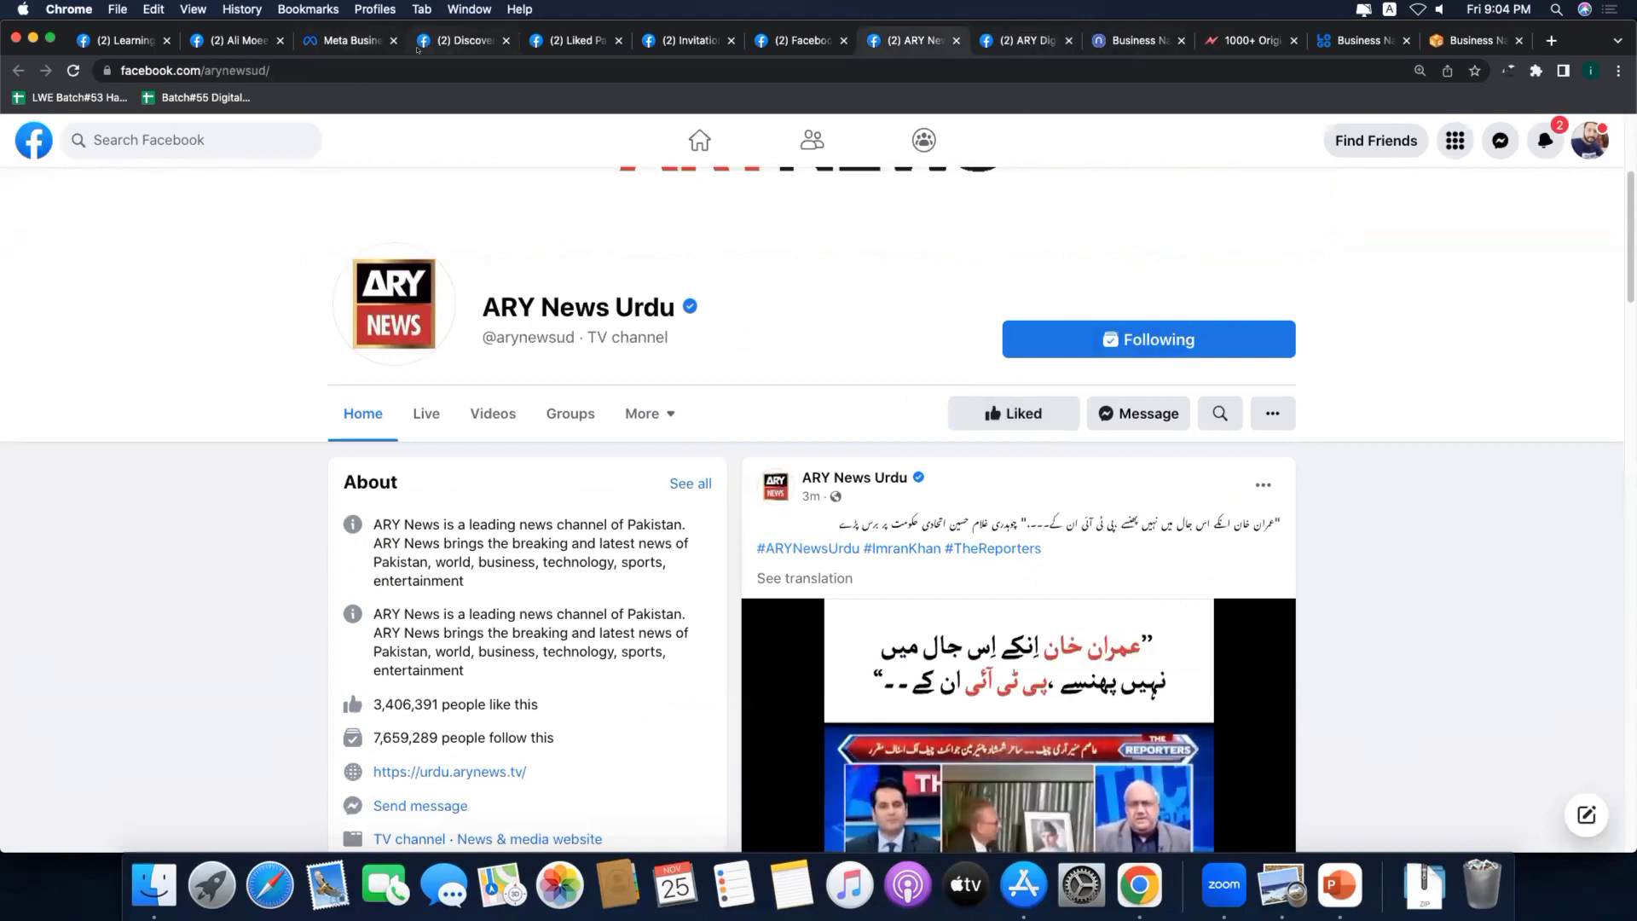
pyautogui.click(224, 42)
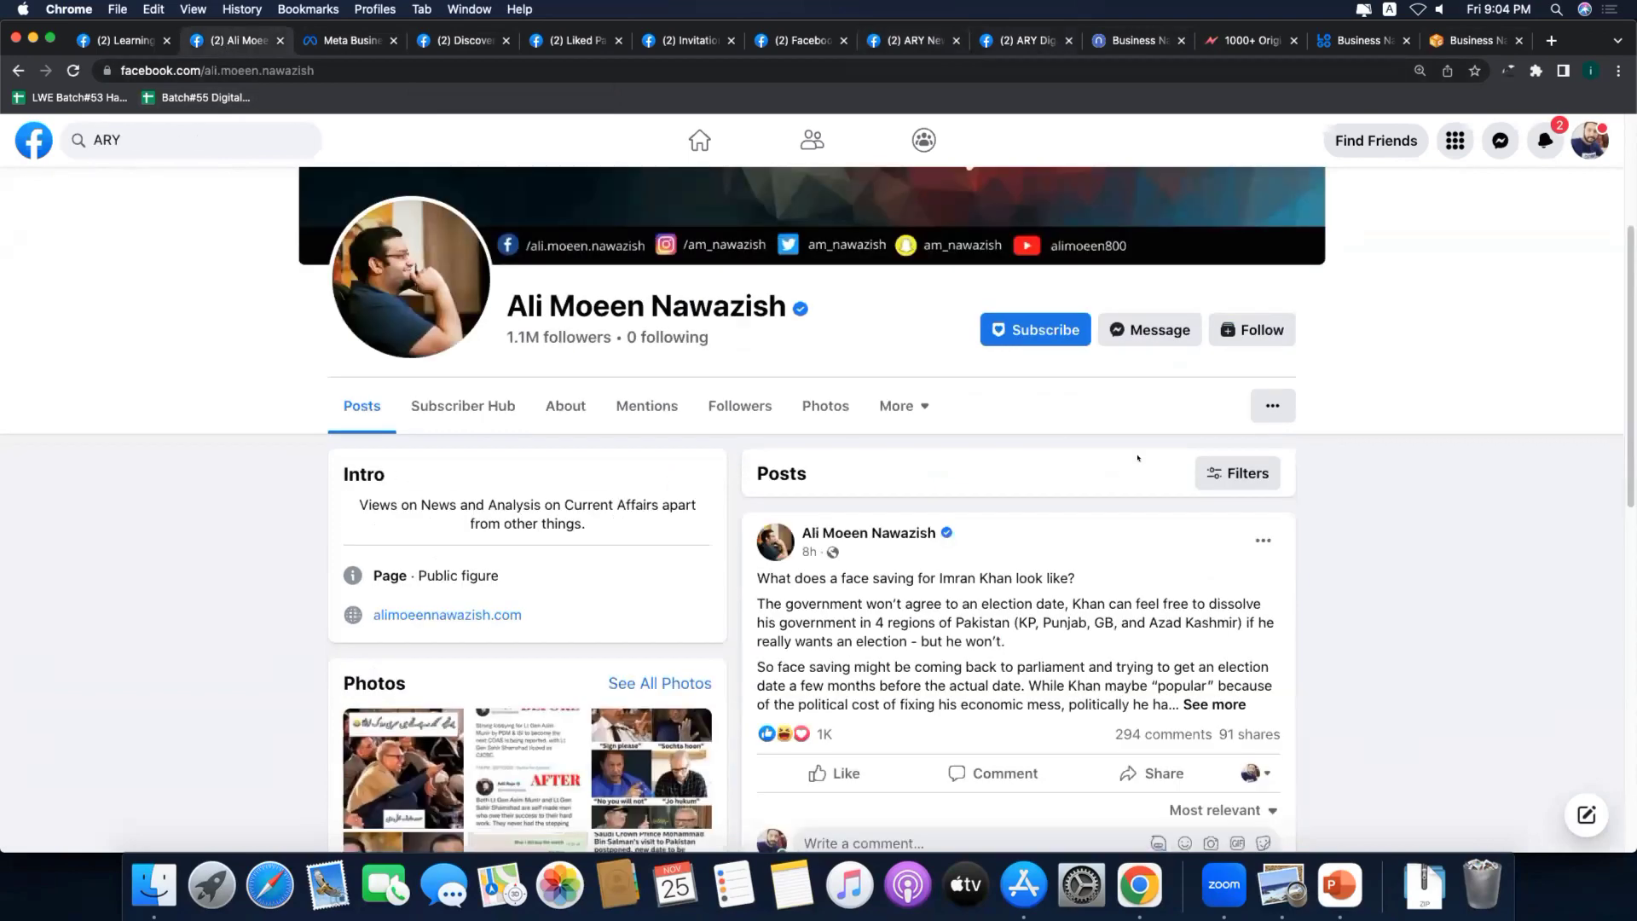
# Step: Try to subscribe to the verified public figure's page, and close its tab along with the ARY News and ARY Digital tabs
pyautogui.click(1019, 333)
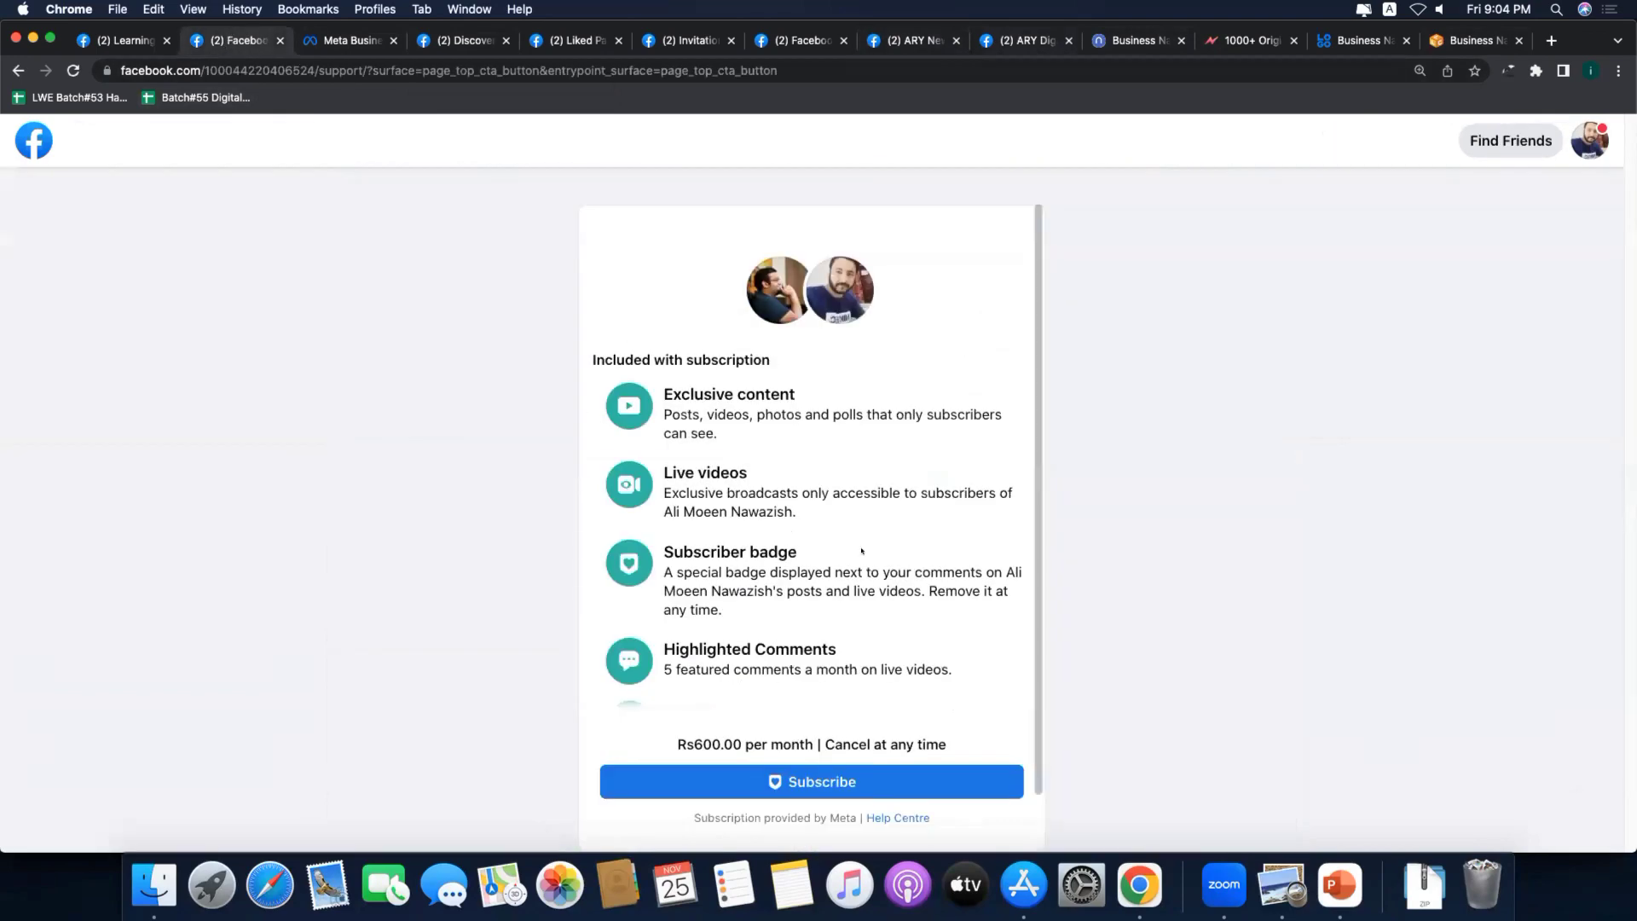
pyautogui.click(798, 786)
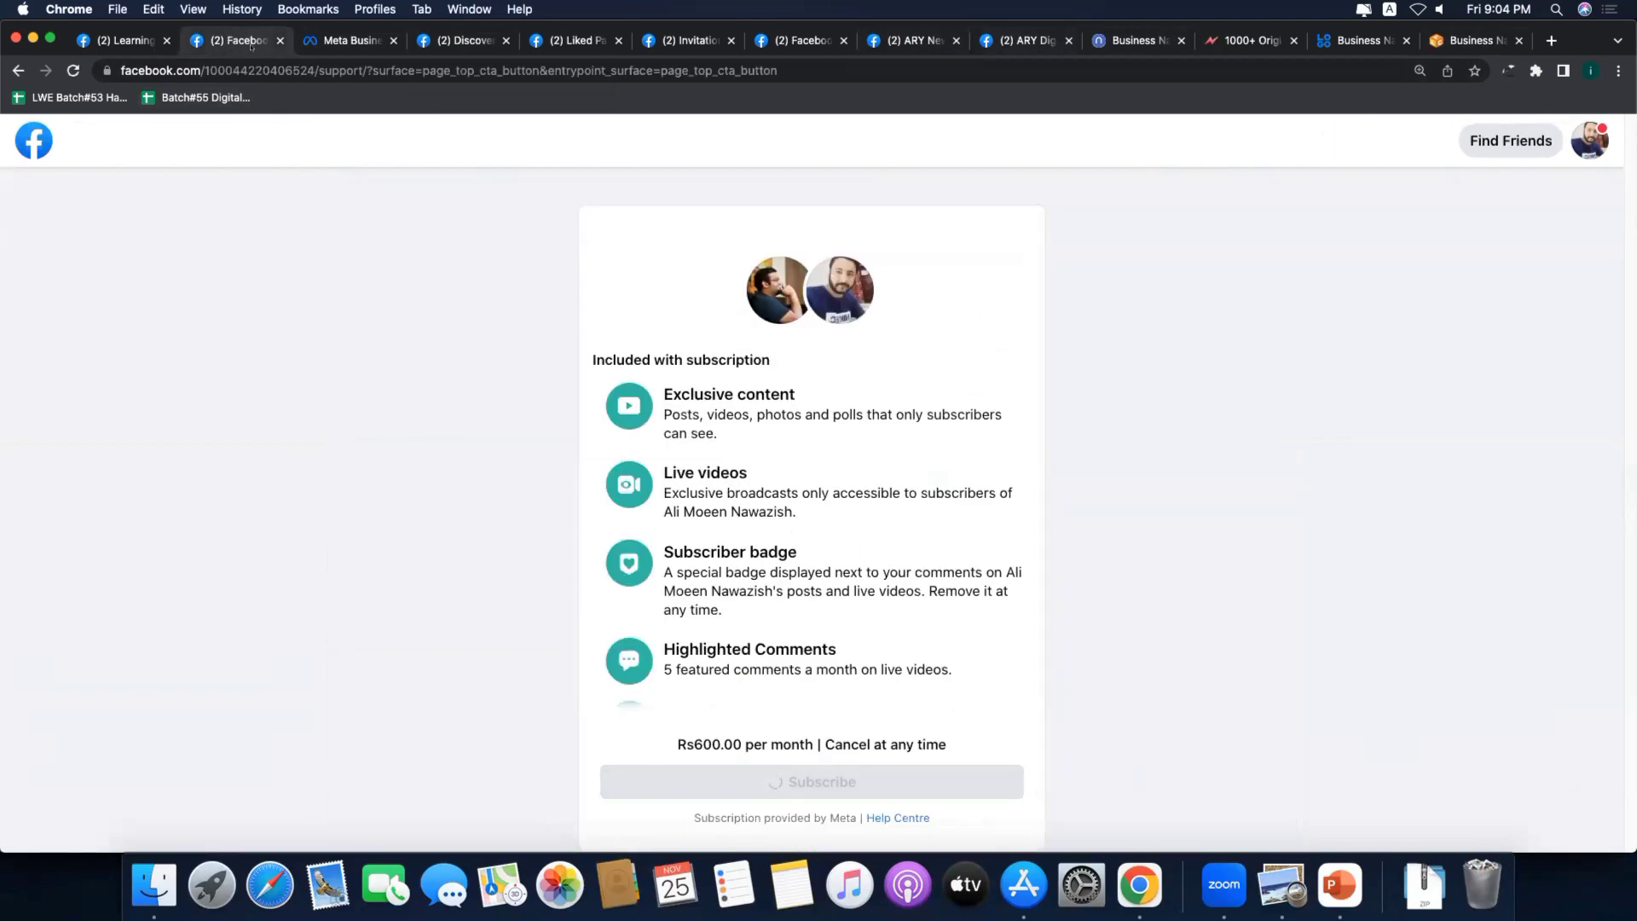
pyautogui.click(279, 41)
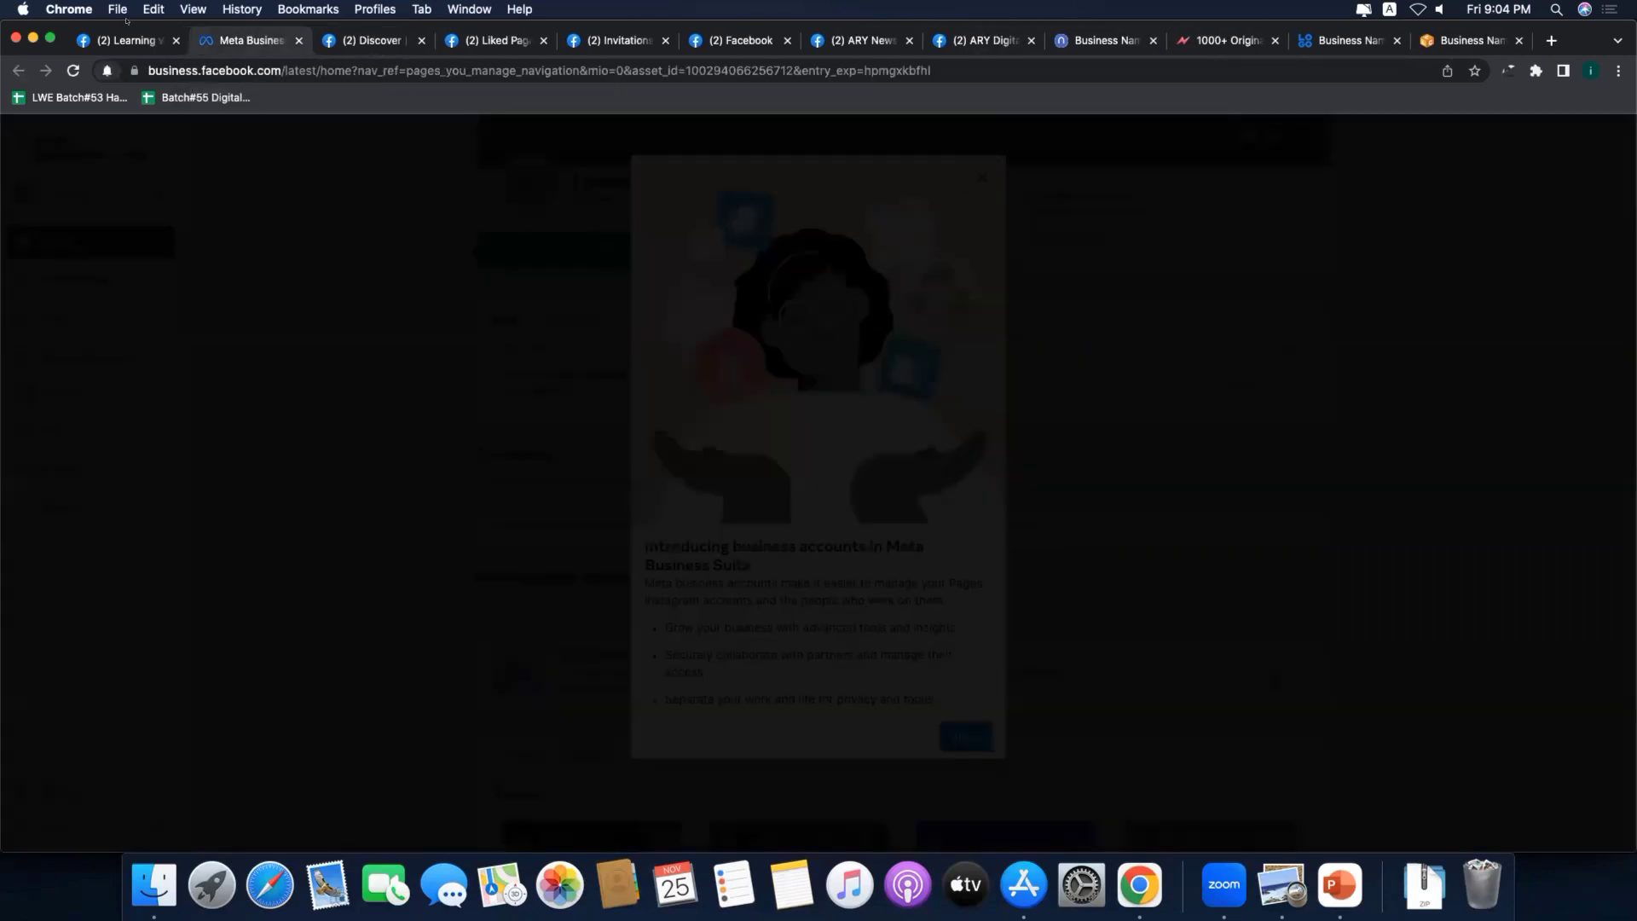
pyautogui.click(908, 40)
pyautogui.click(909, 40)
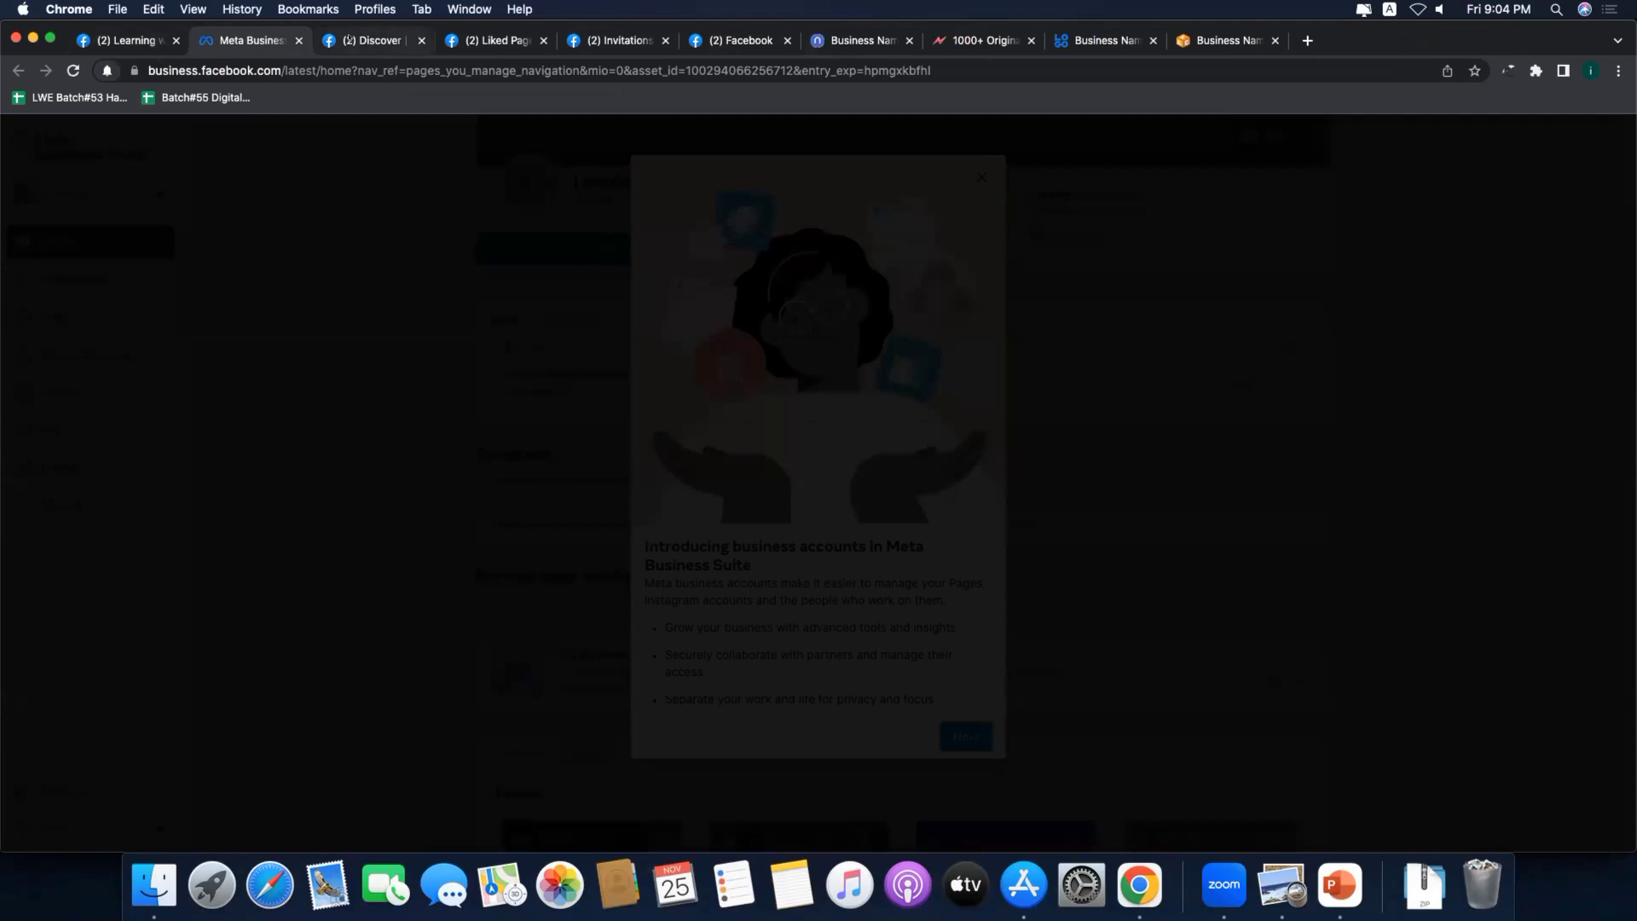
# Step: Go to the Liked Pages section and refresh its list of liked and followed pages
pyautogui.click(401, 43)
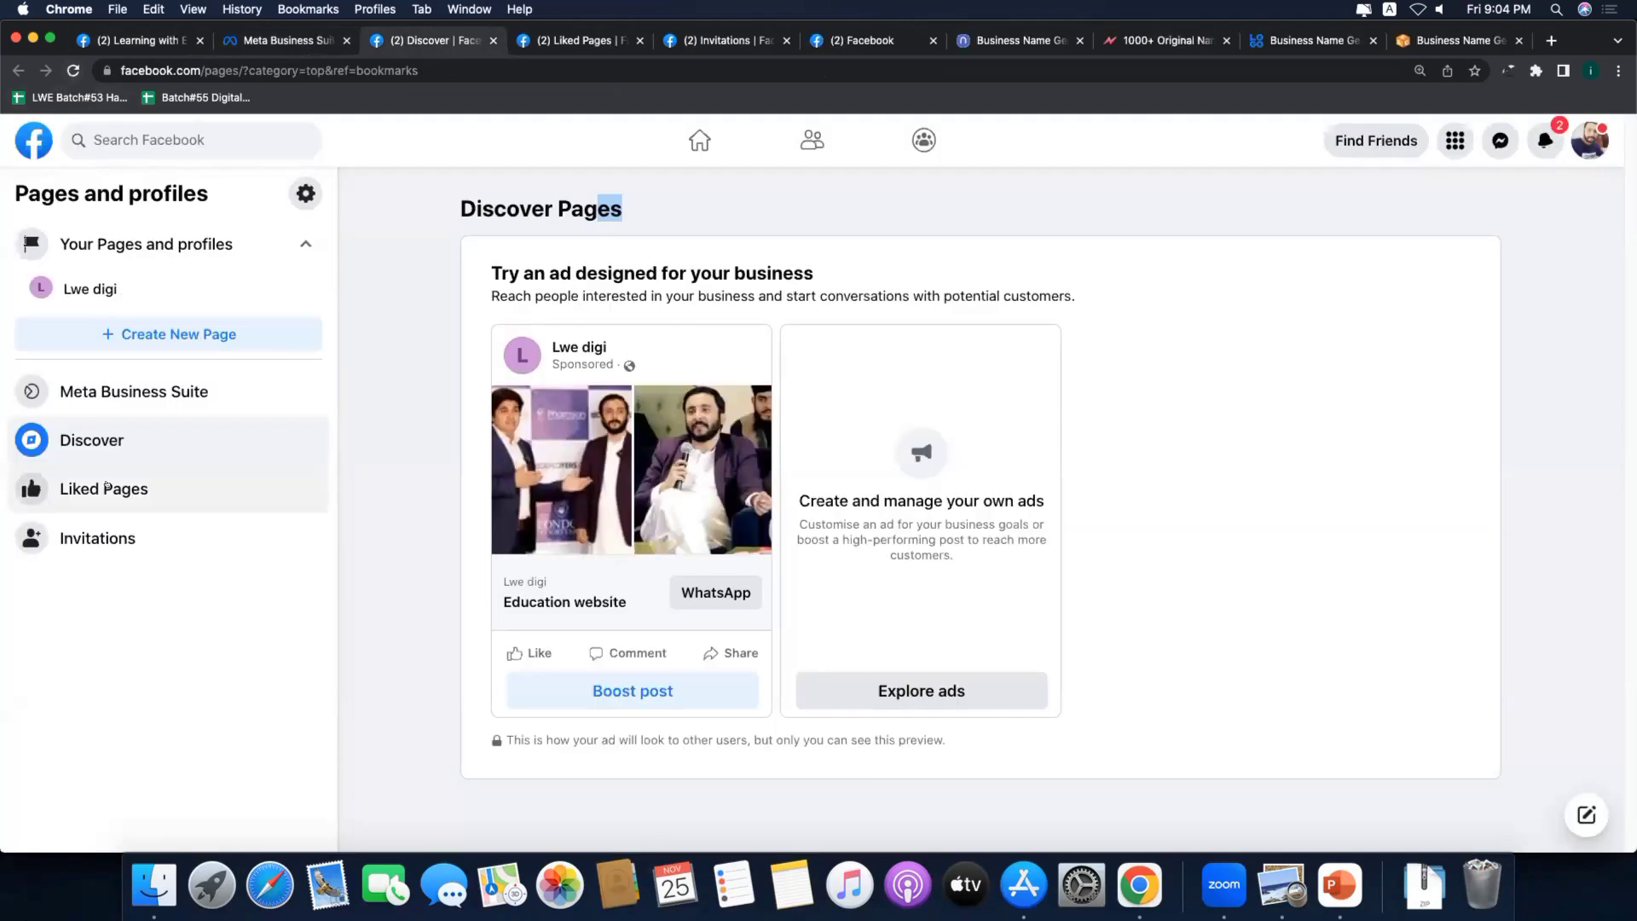
pyautogui.click(591, 38)
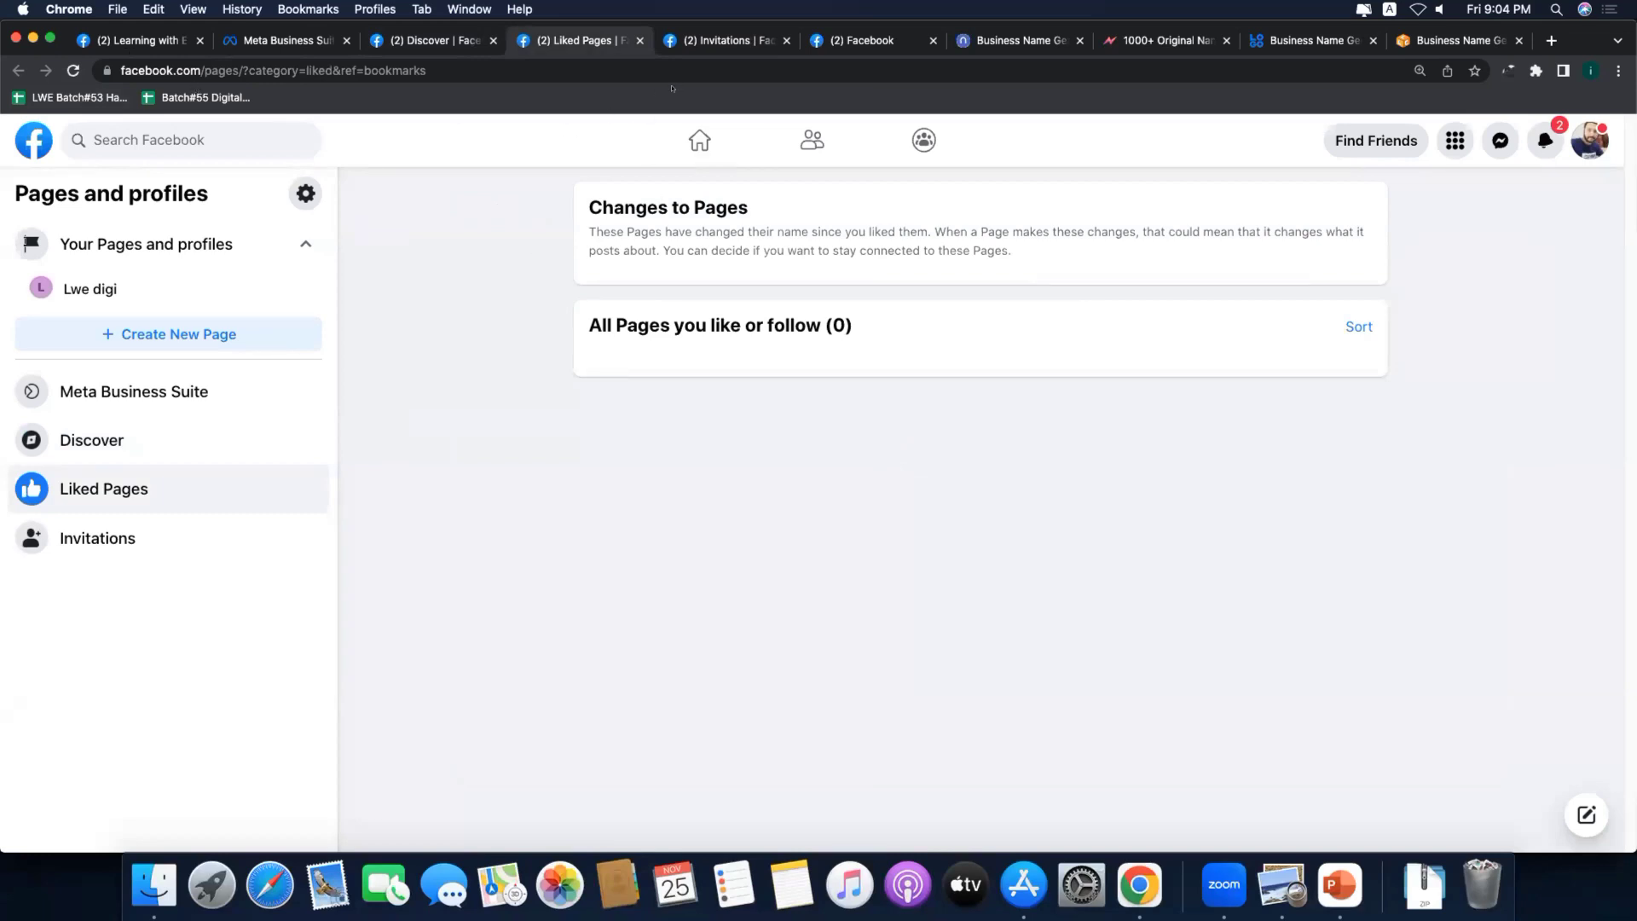
pyautogui.click(68, 70)
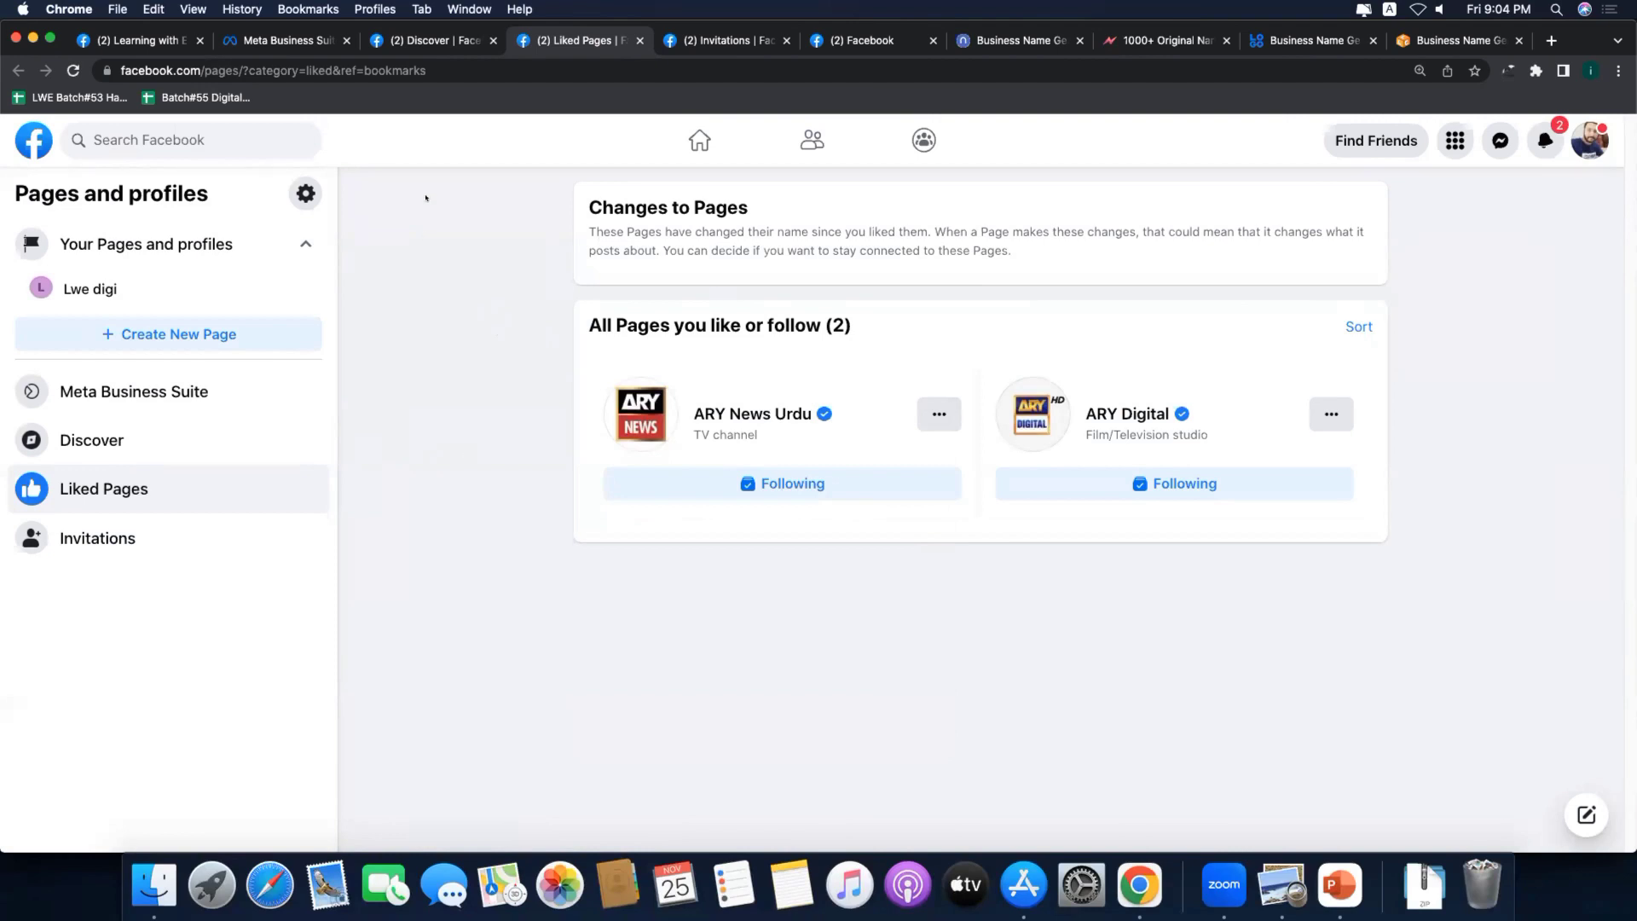
# Step: Refresh the Discover section, compare it with Liked Pages, and highlight the Discover Pages heading
pyautogui.click(427, 38)
pyautogui.click(74, 69)
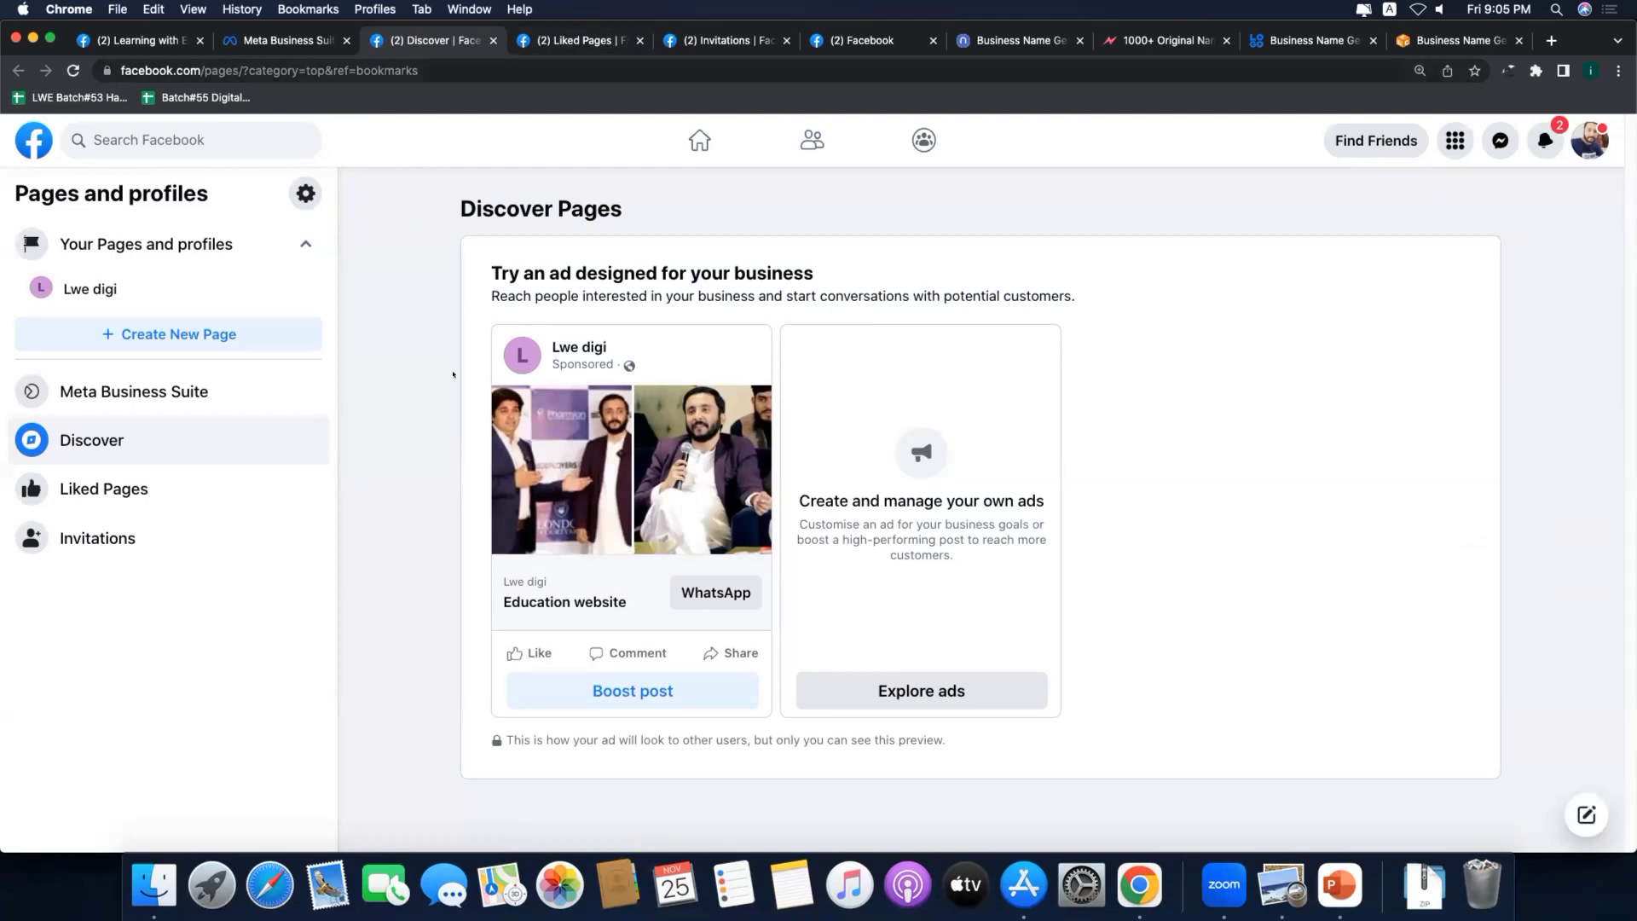
pyautogui.hotkey('ctrl', 'Tab')
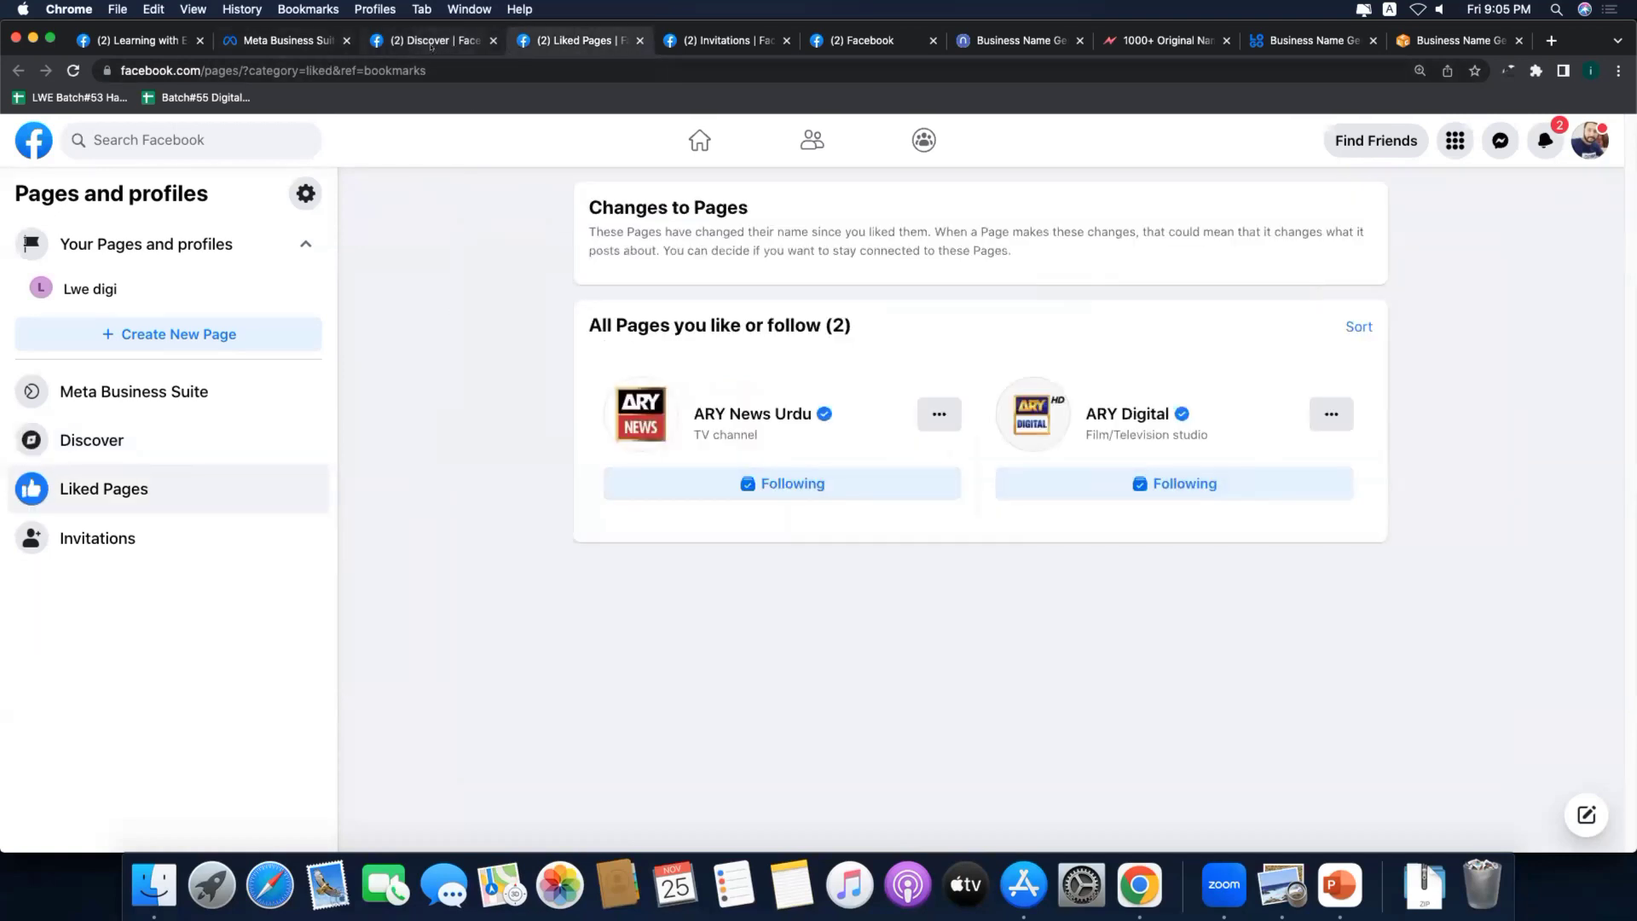
pyautogui.hotkey('ctrl', 'shift', 'Tab')
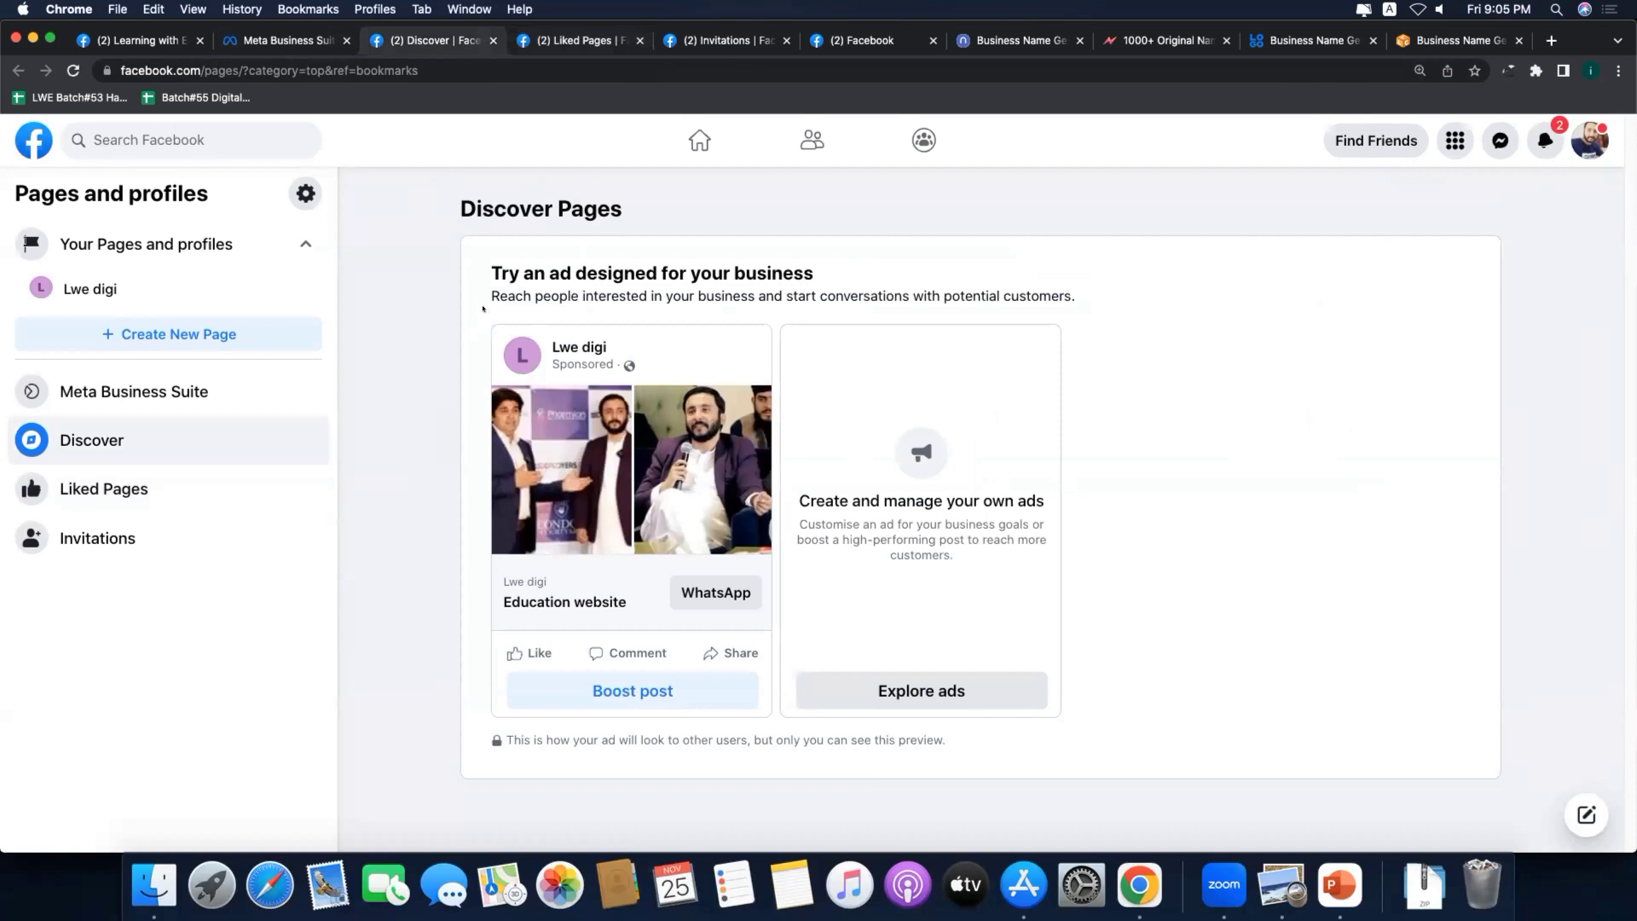
pyautogui.click(74, 70)
pyautogui.moveTo(619, 201); pyautogui.dragTo(453, 183)
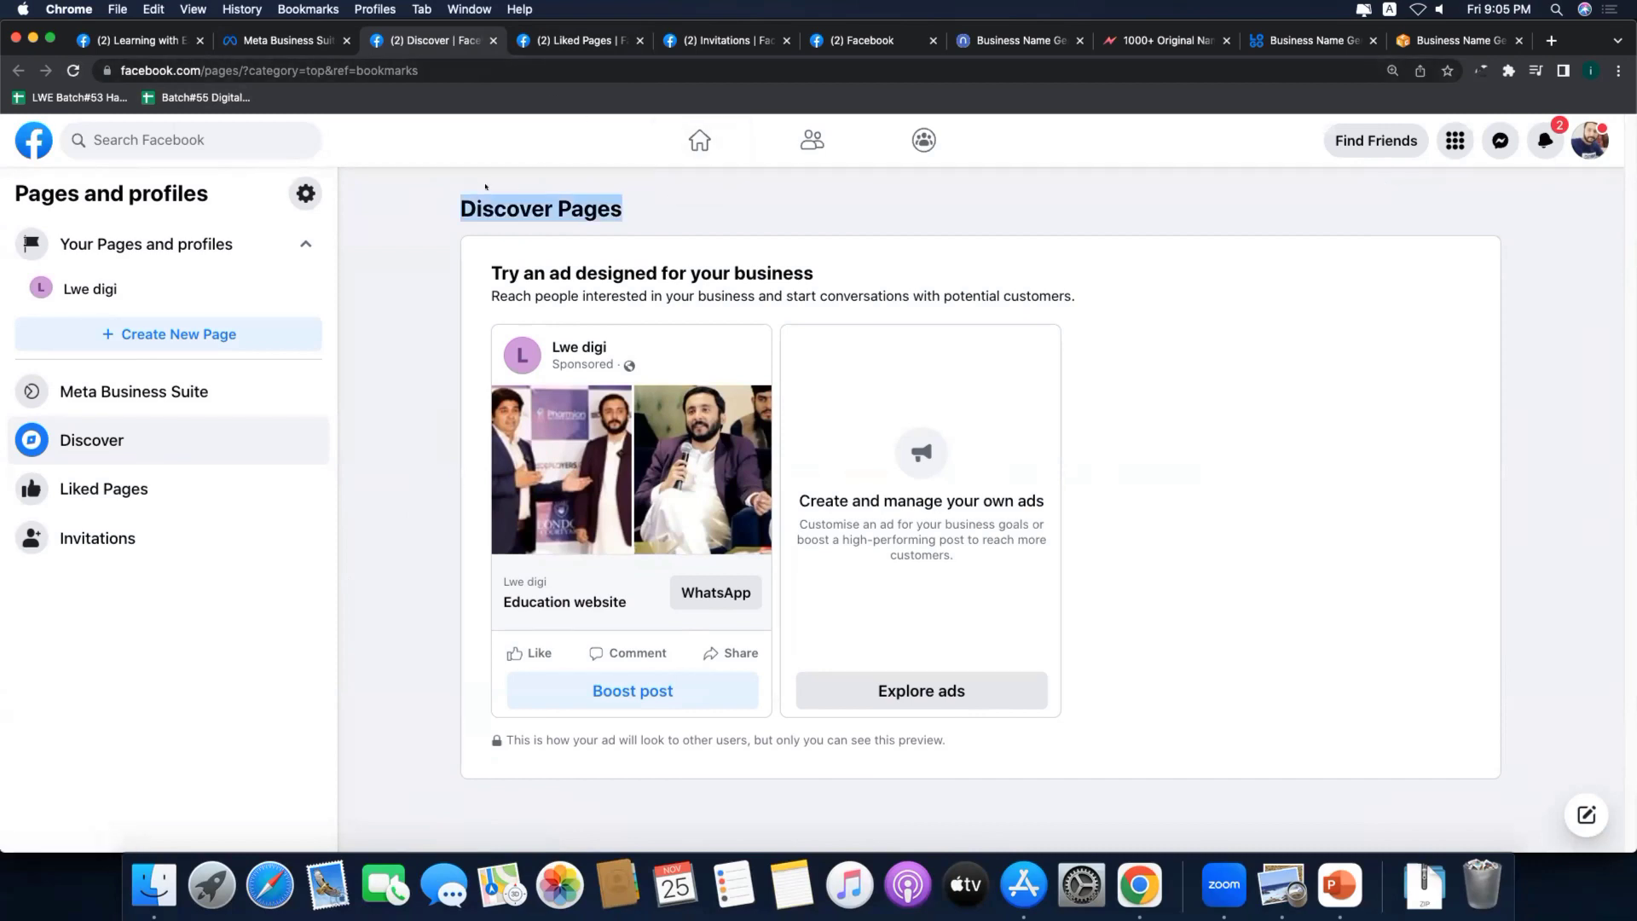
pyautogui.doubleClick(522, 201)
pyautogui.click(522, 201)
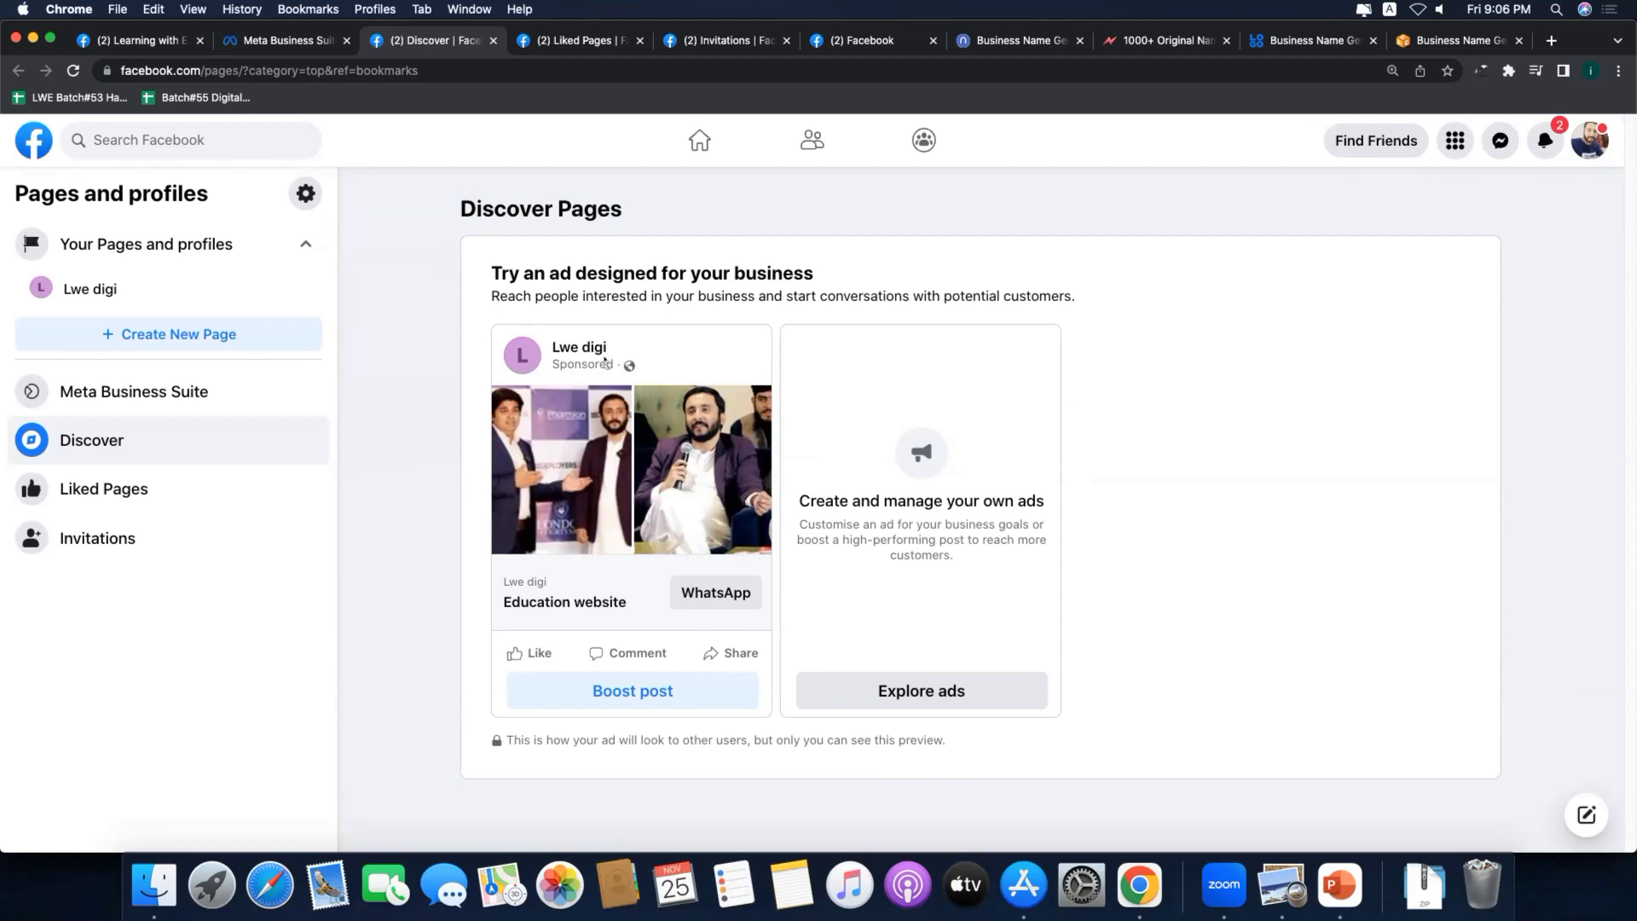
# Step: Review the Liked Pages section once more, and close the Discover and Liked Pages tabs
pyautogui.click(574, 37)
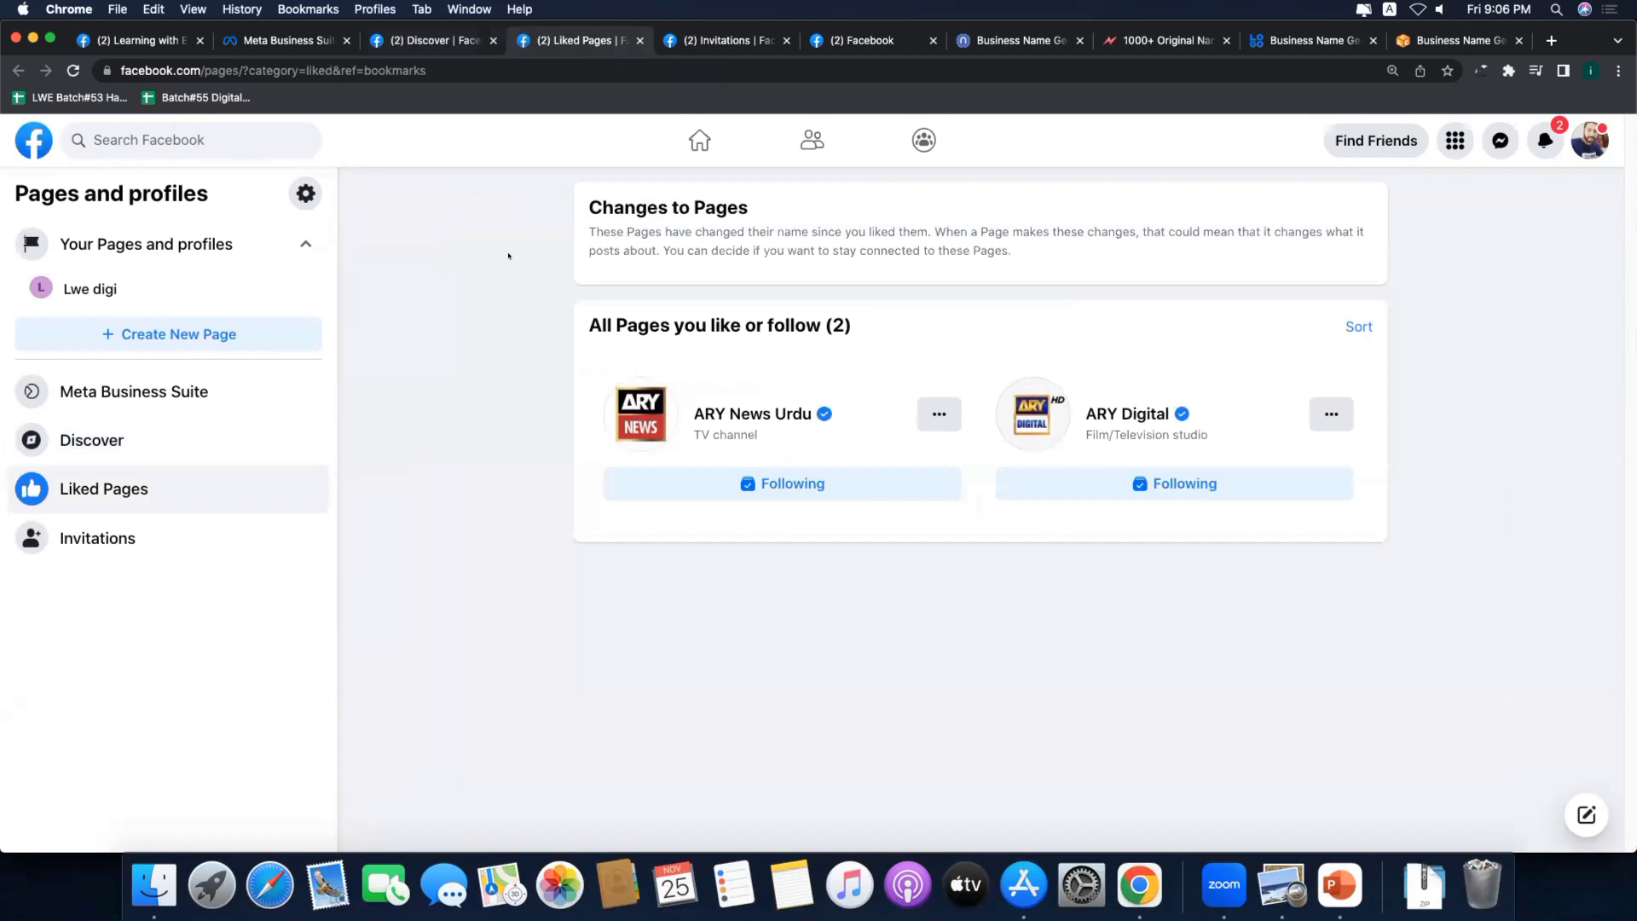
pyautogui.click(367, 40)
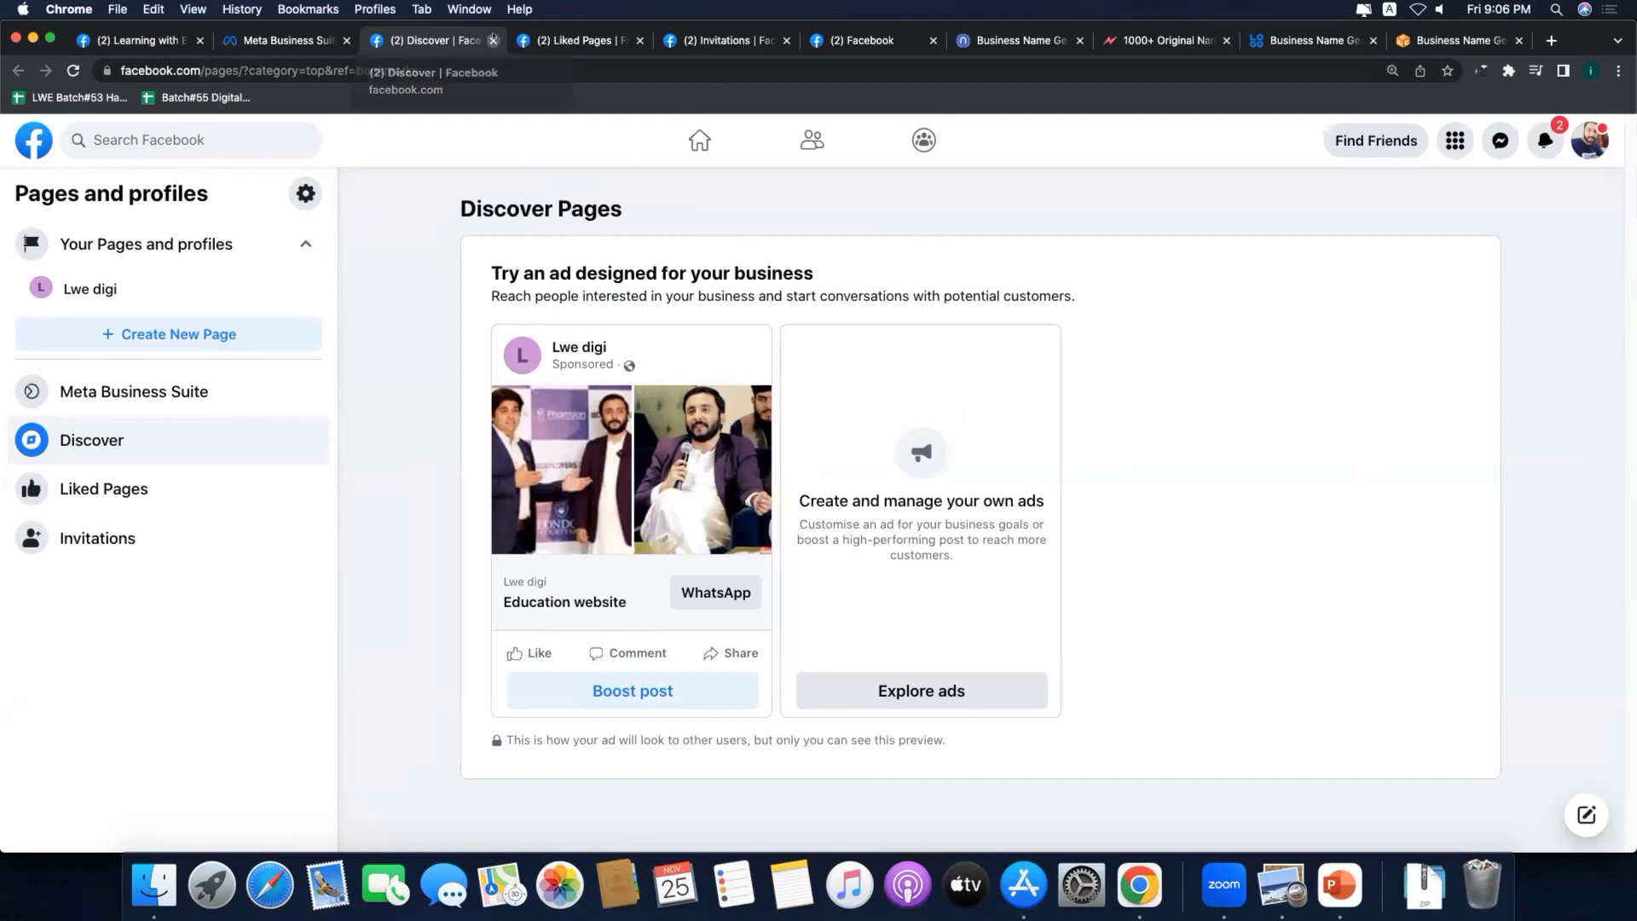
pyautogui.click(492, 40)
pyautogui.click(493, 40)
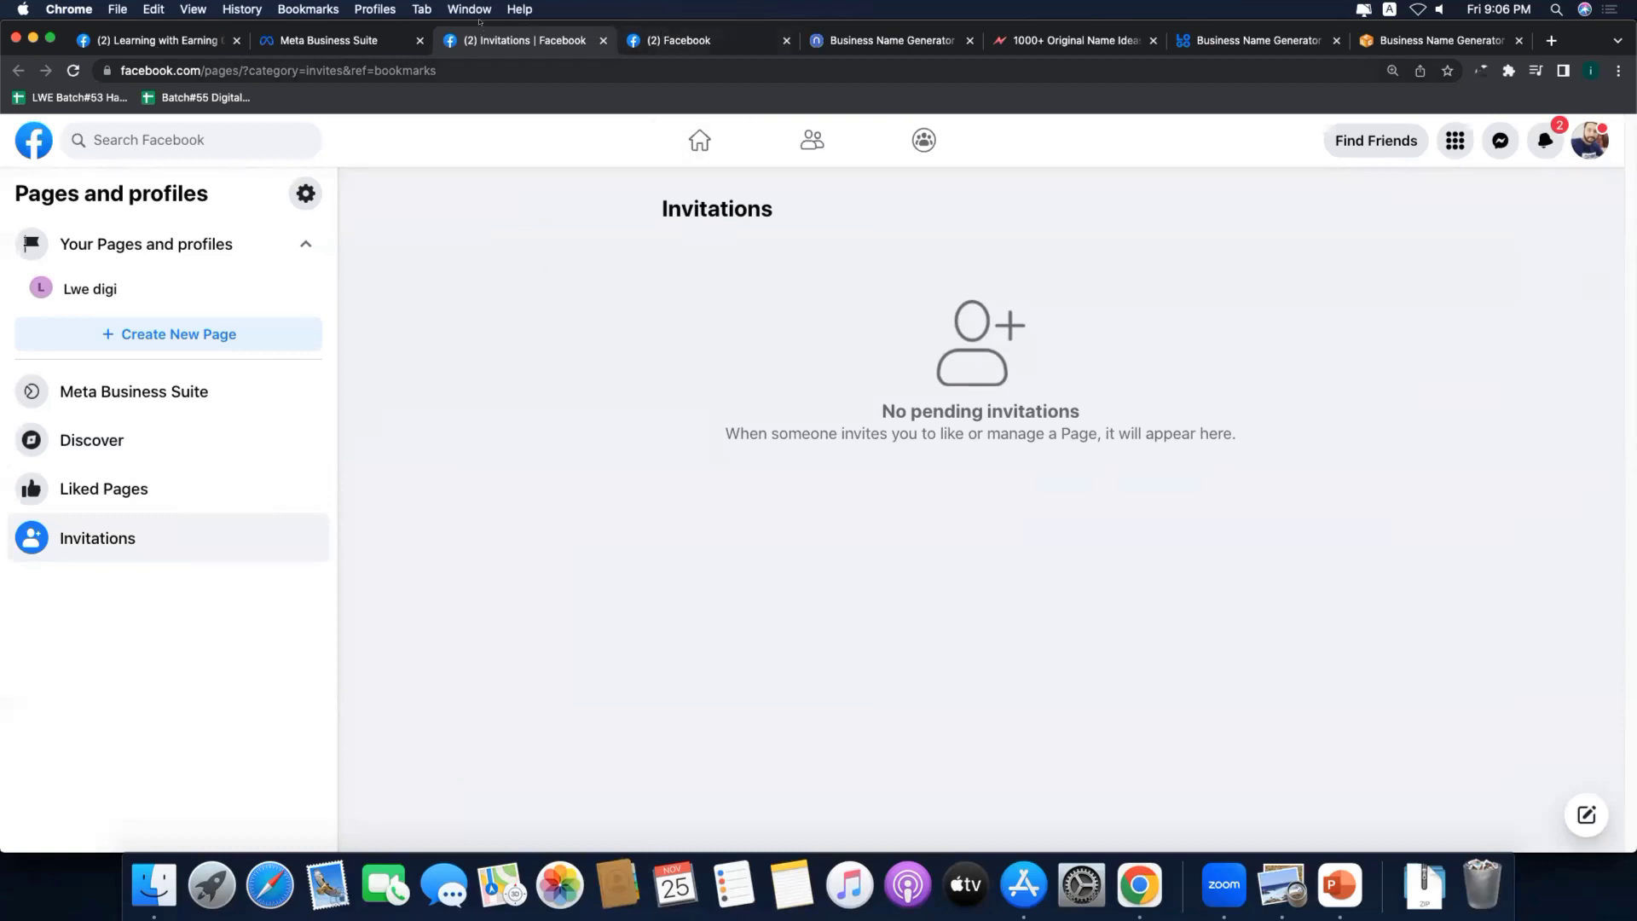
# Step: Dismiss the error on the Facebook home tab and replace that tab with a fresh home feed tab placed first
pyautogui.click(127, 40)
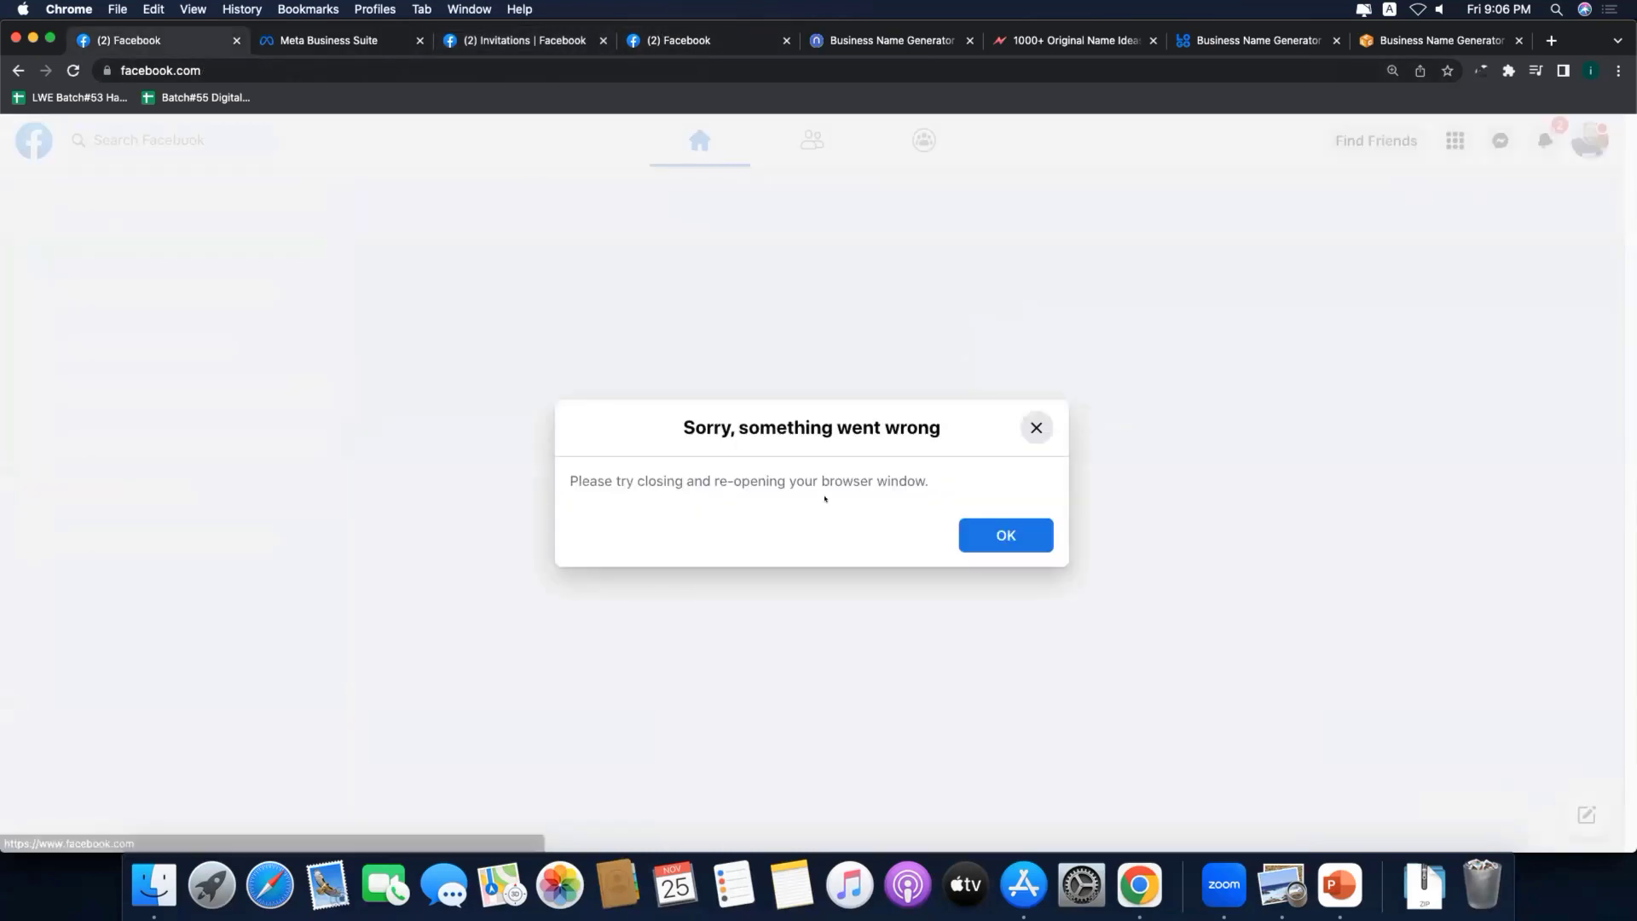
pyautogui.click(1014, 534)
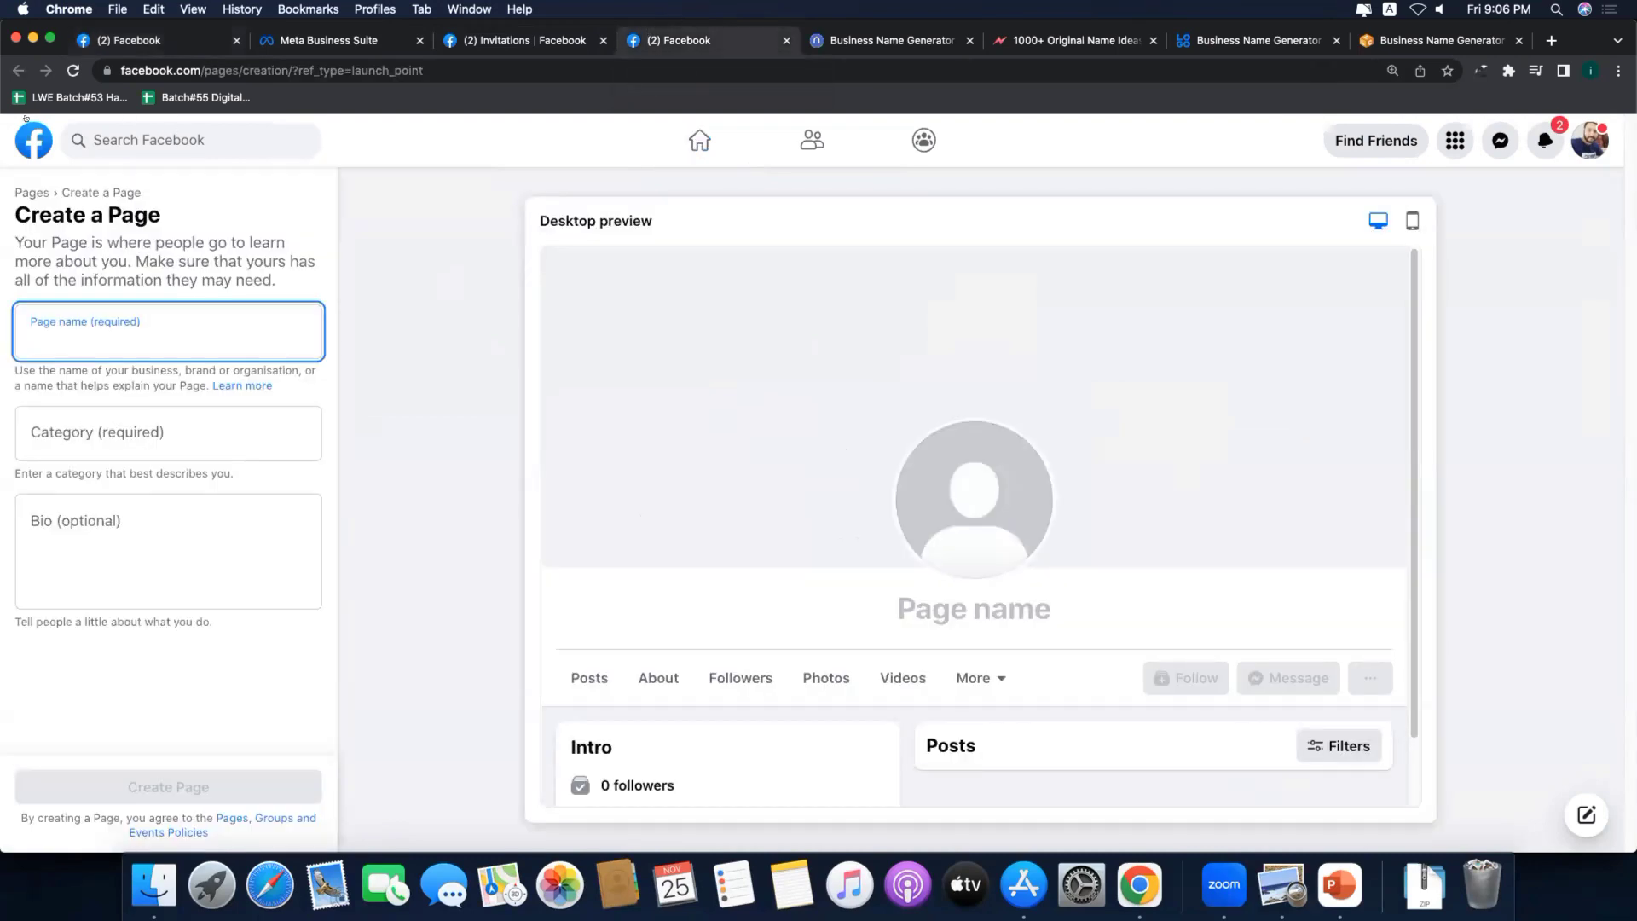
pyautogui.rightClick(36, 135)
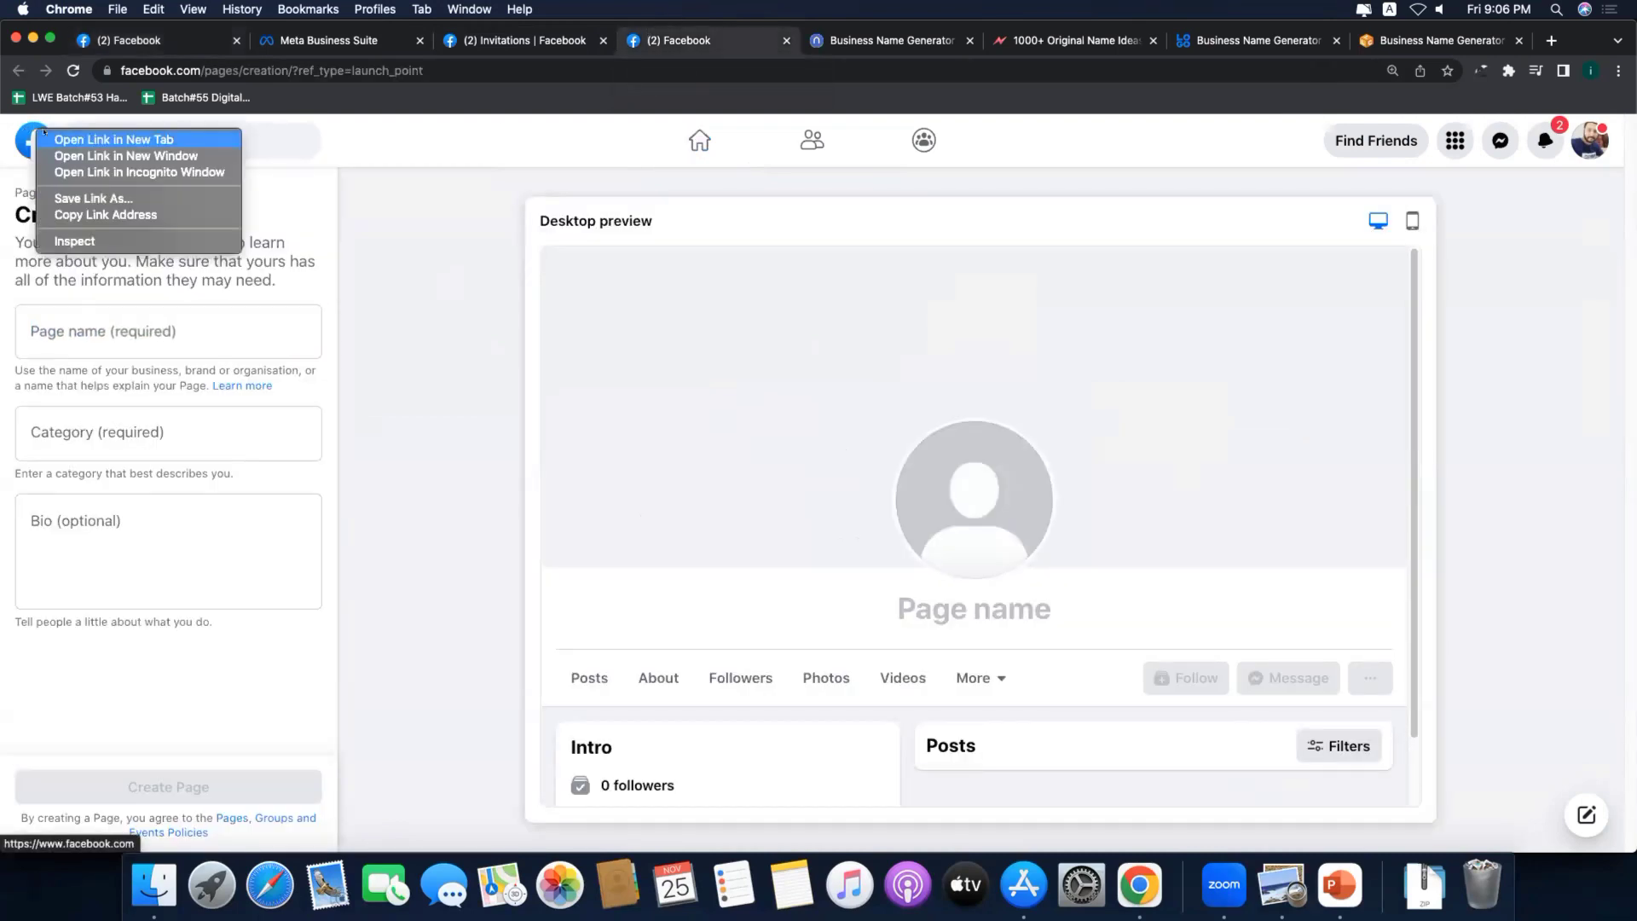
pyautogui.press('Return')
pyautogui.moveTo(771, 40); pyautogui.dragTo(175, 39)
pyautogui.click(378, 40)
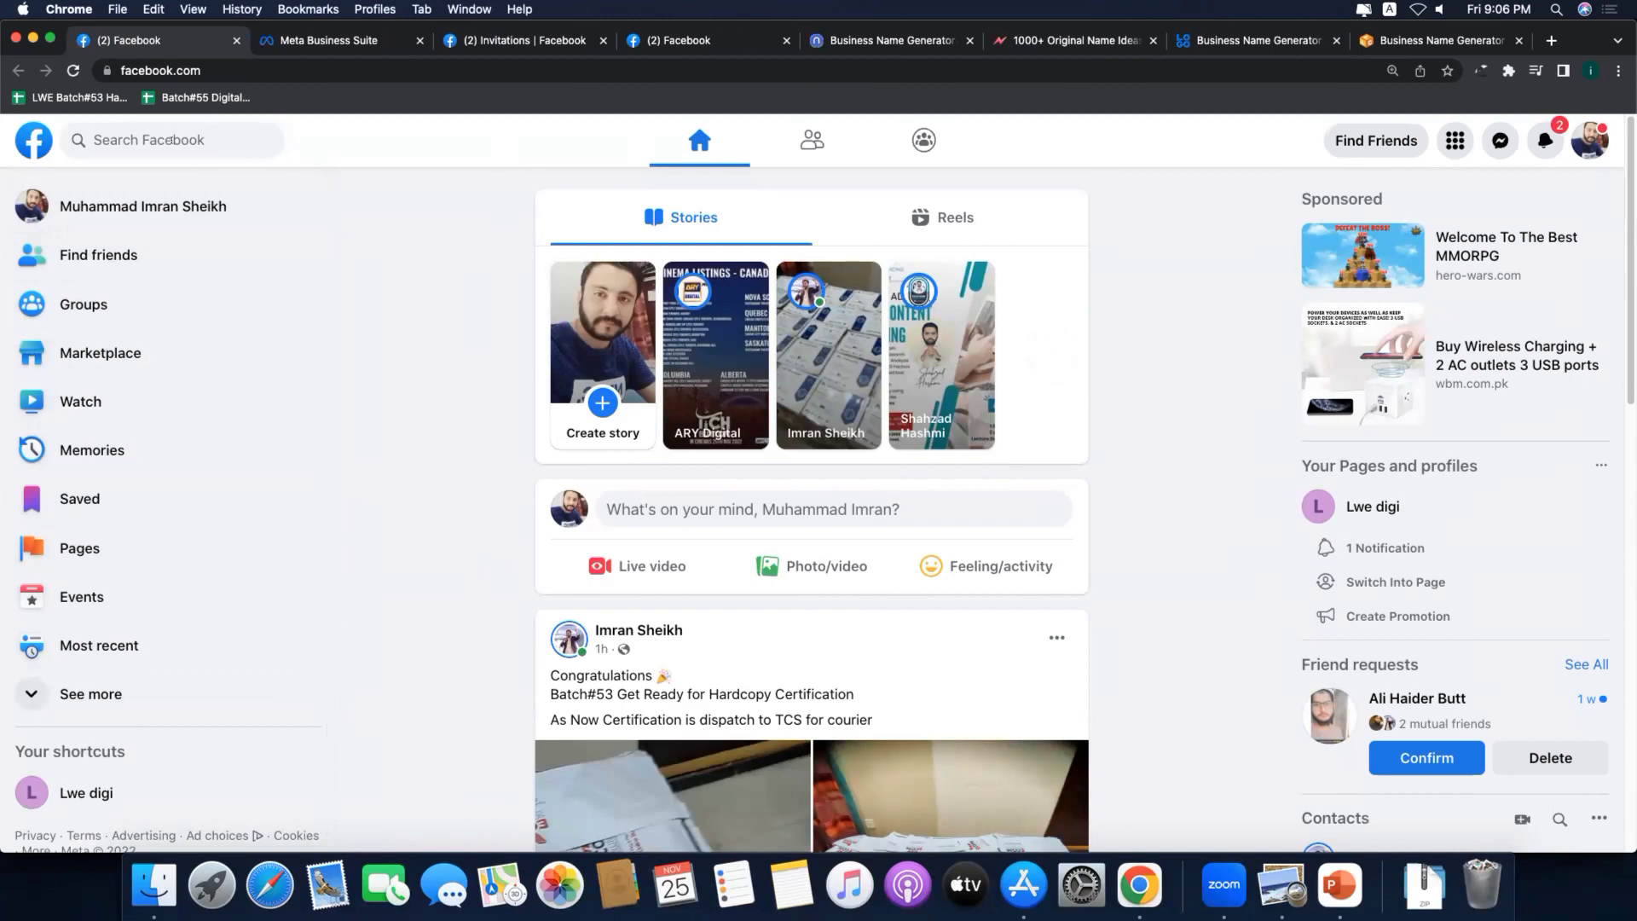
# Step: Open the Lwe digi page and switch into its profile to manage it
pyautogui.click(86, 792)
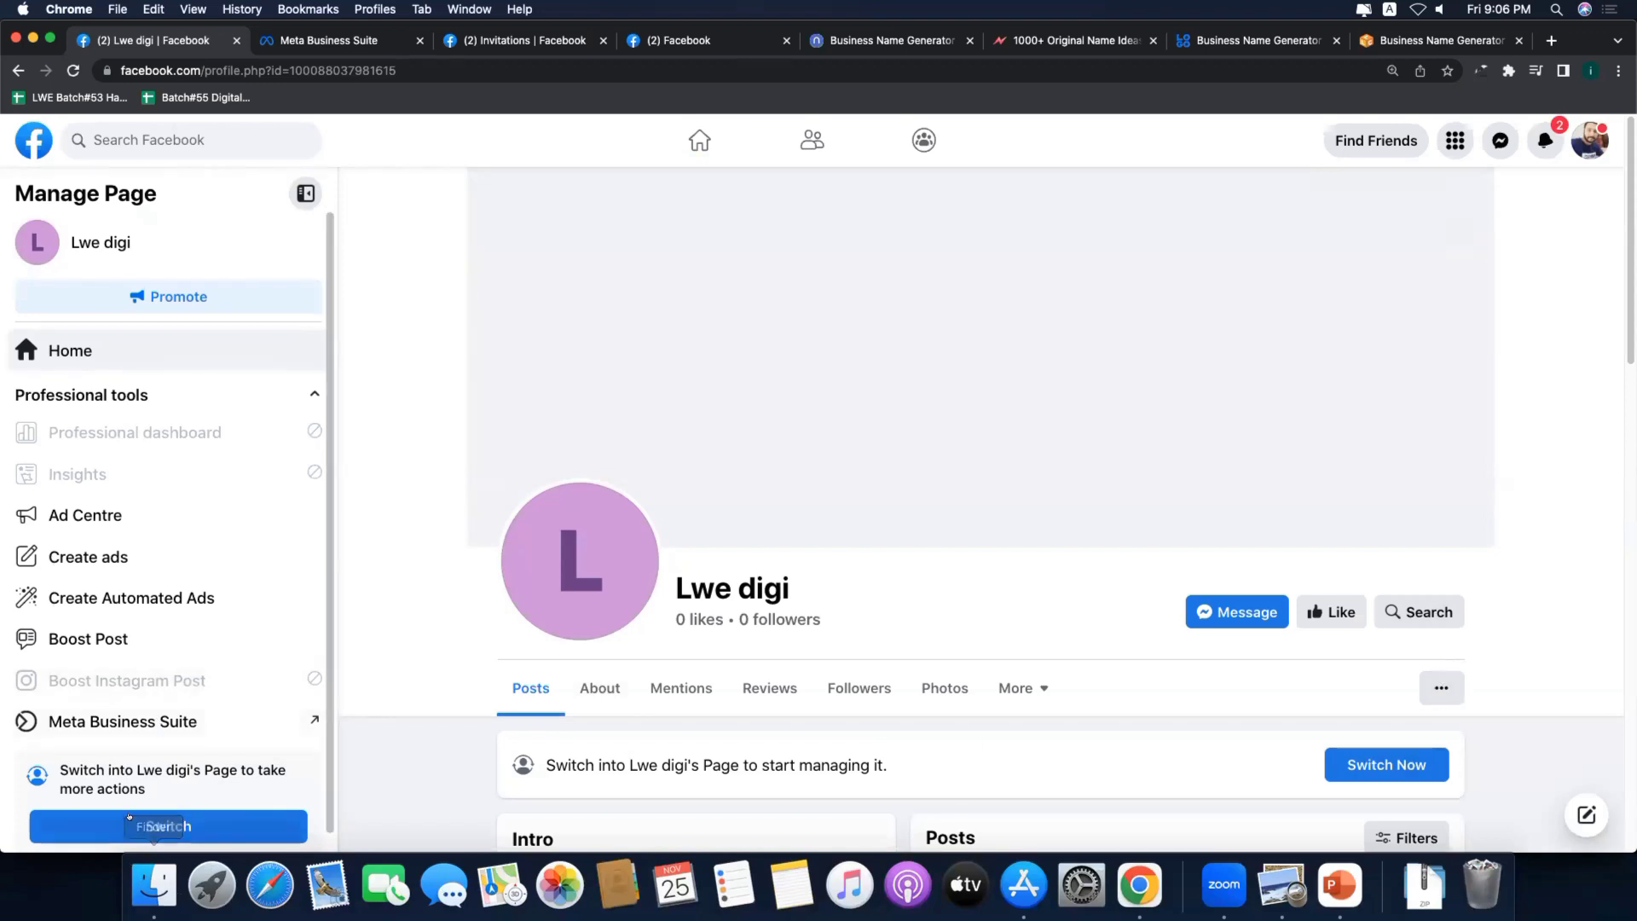
pyautogui.click(1588, 140)
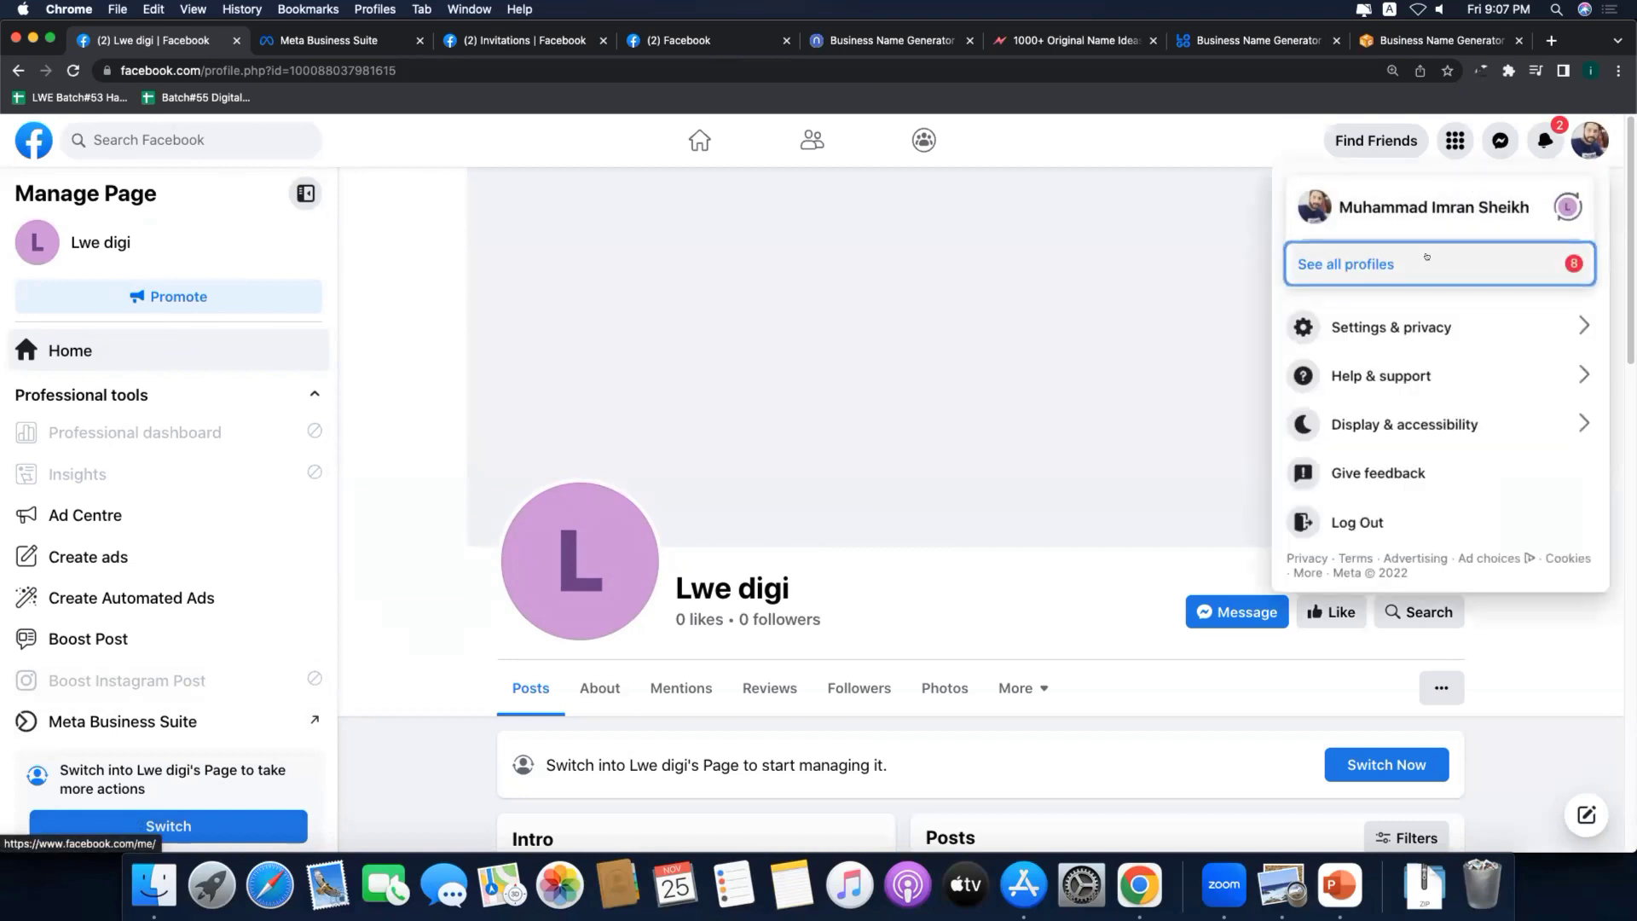
pyautogui.click(1364, 263)
pyautogui.click(1400, 294)
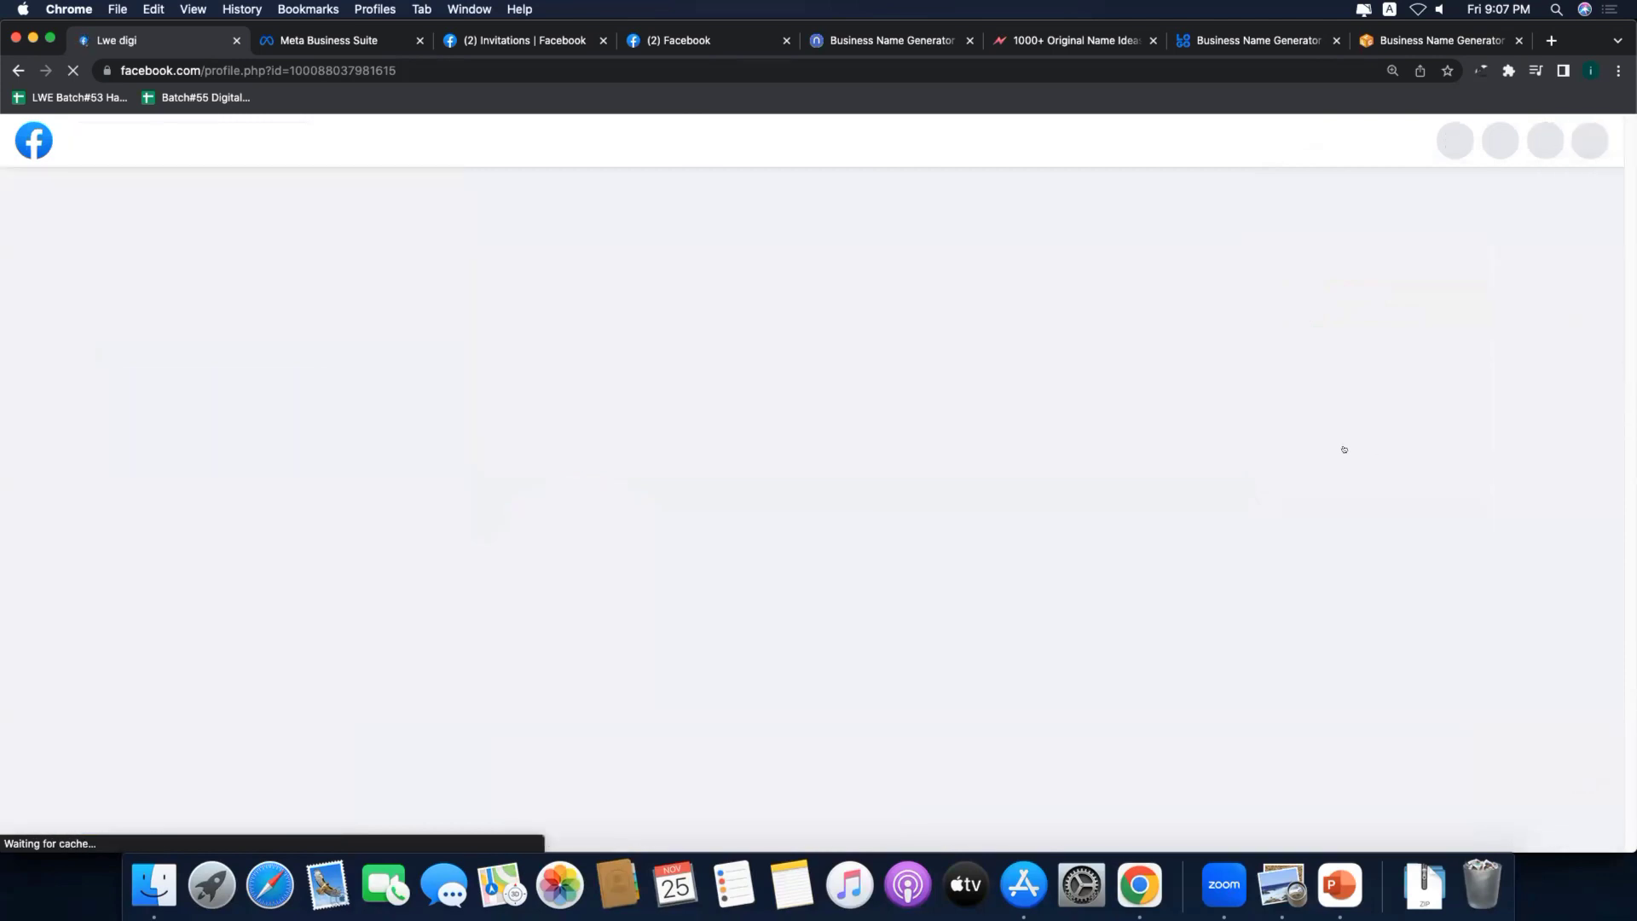
pyautogui.scroll(-3, 346, 672)
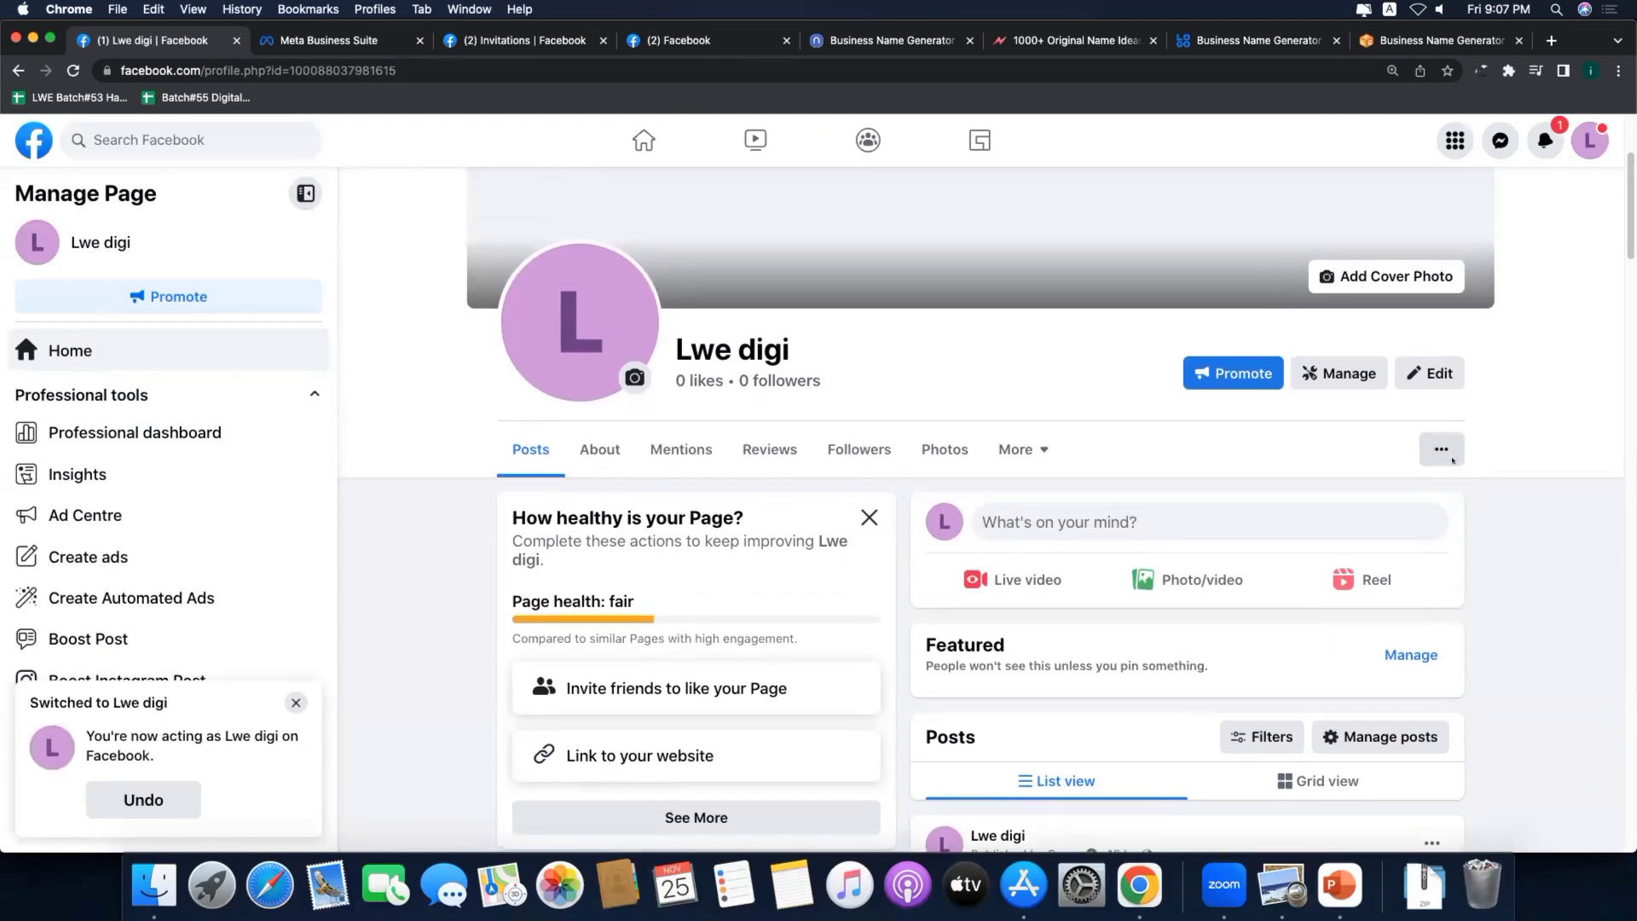
# Step: Choose to invite friends from the Lwe digi page, switch back to the personal profile, and close the friend list
pyautogui.click(1441, 449)
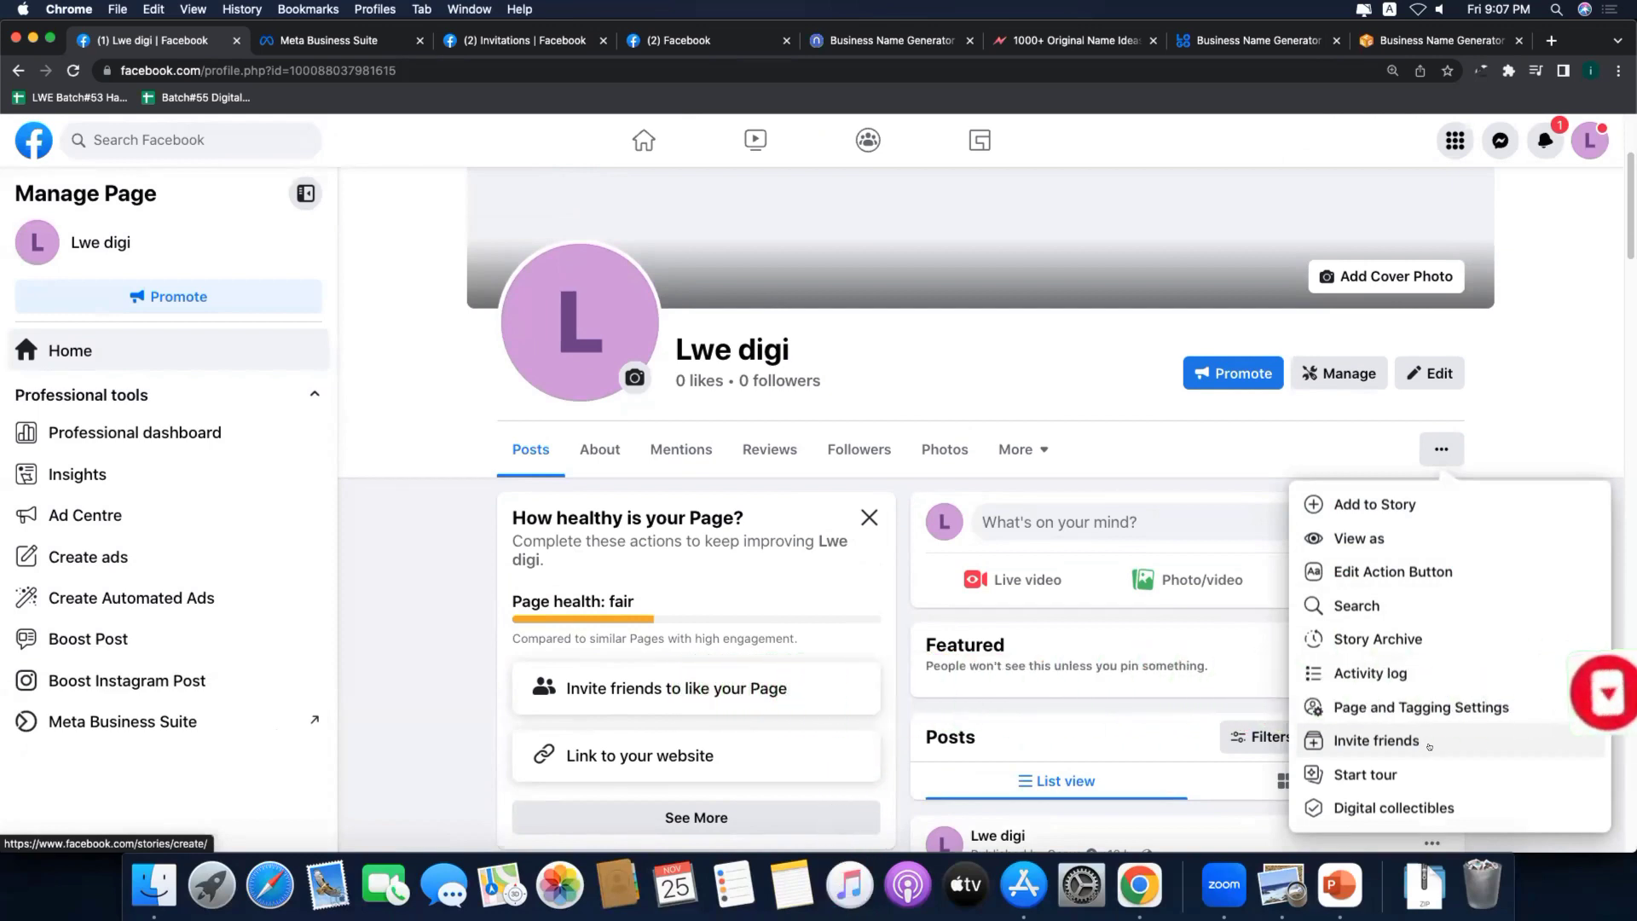
pyautogui.click(1362, 742)
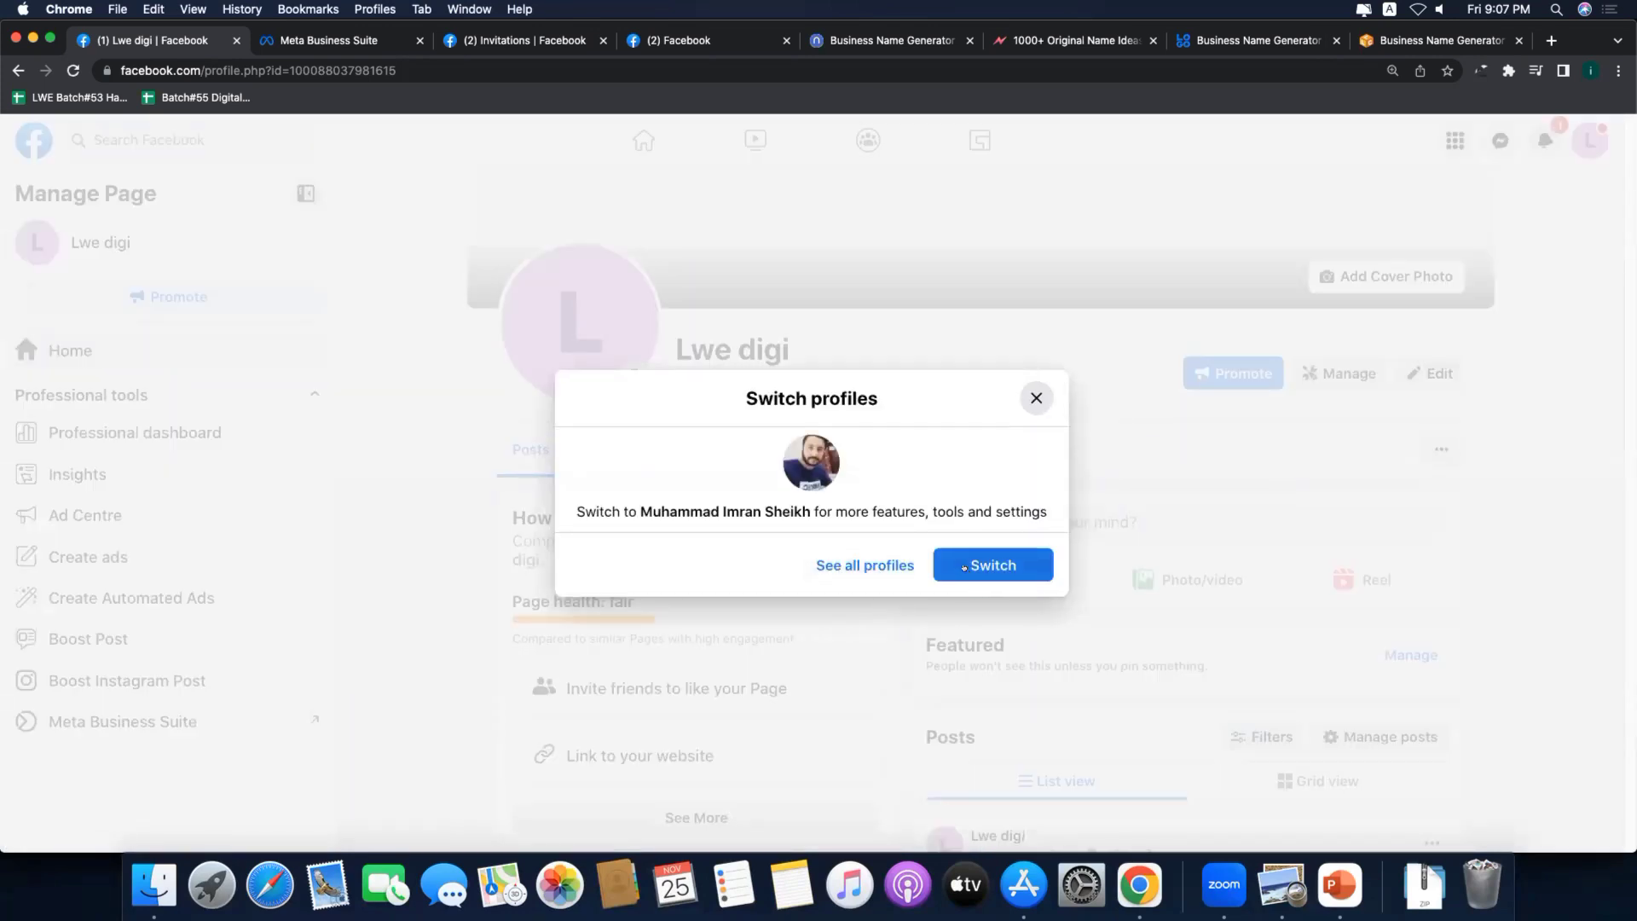
pyautogui.click(964, 567)
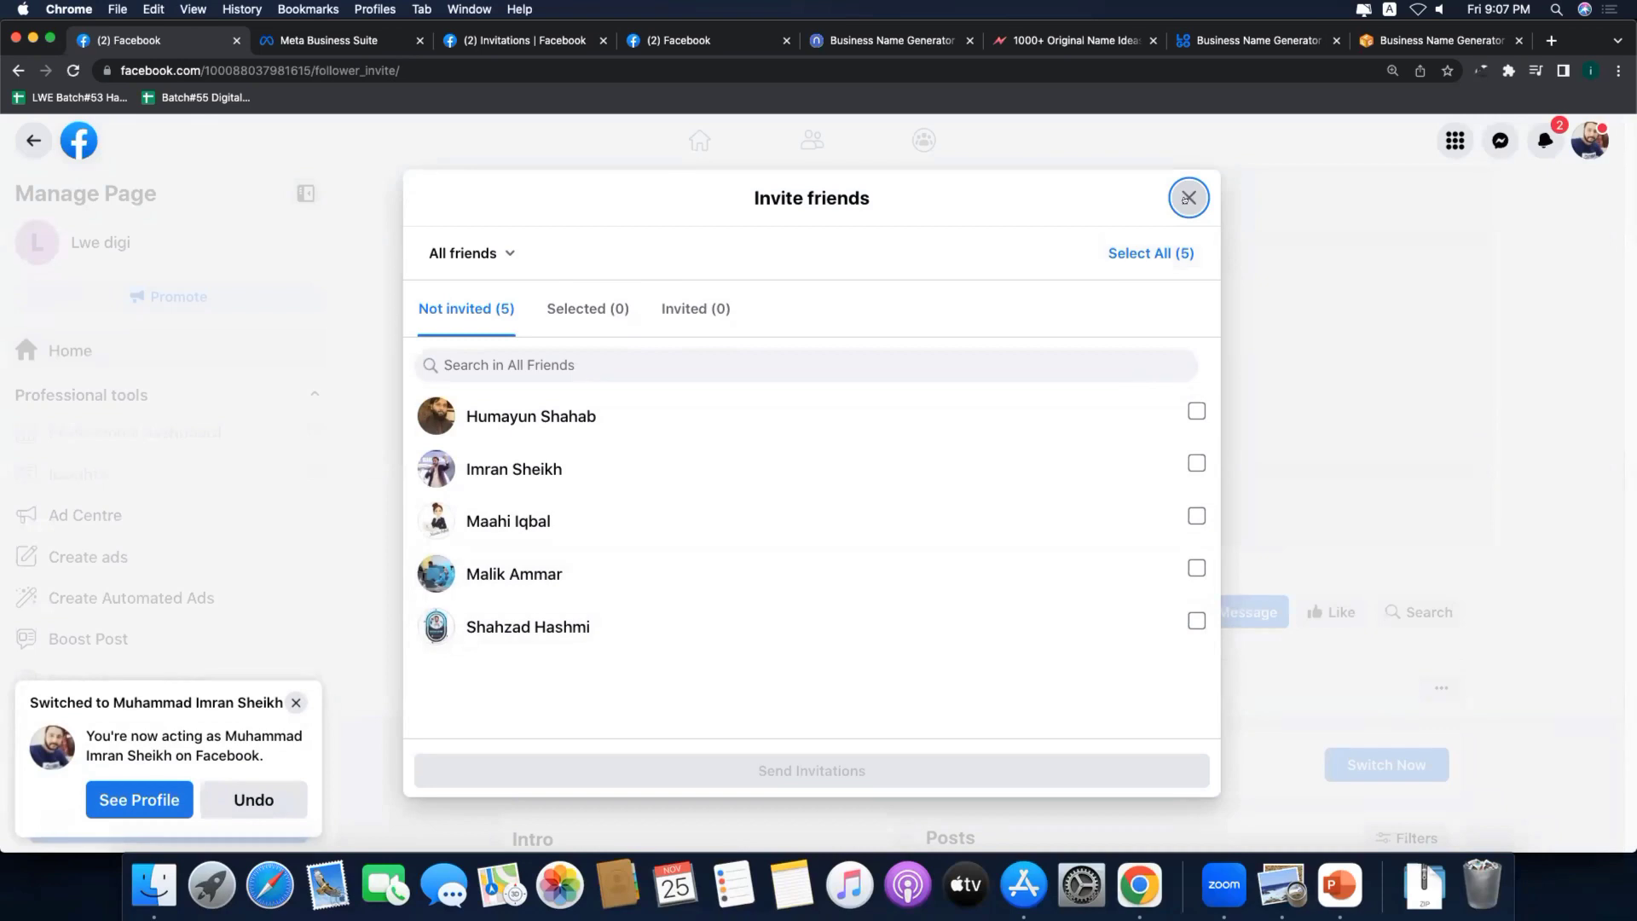
pyautogui.click(1219, 253)
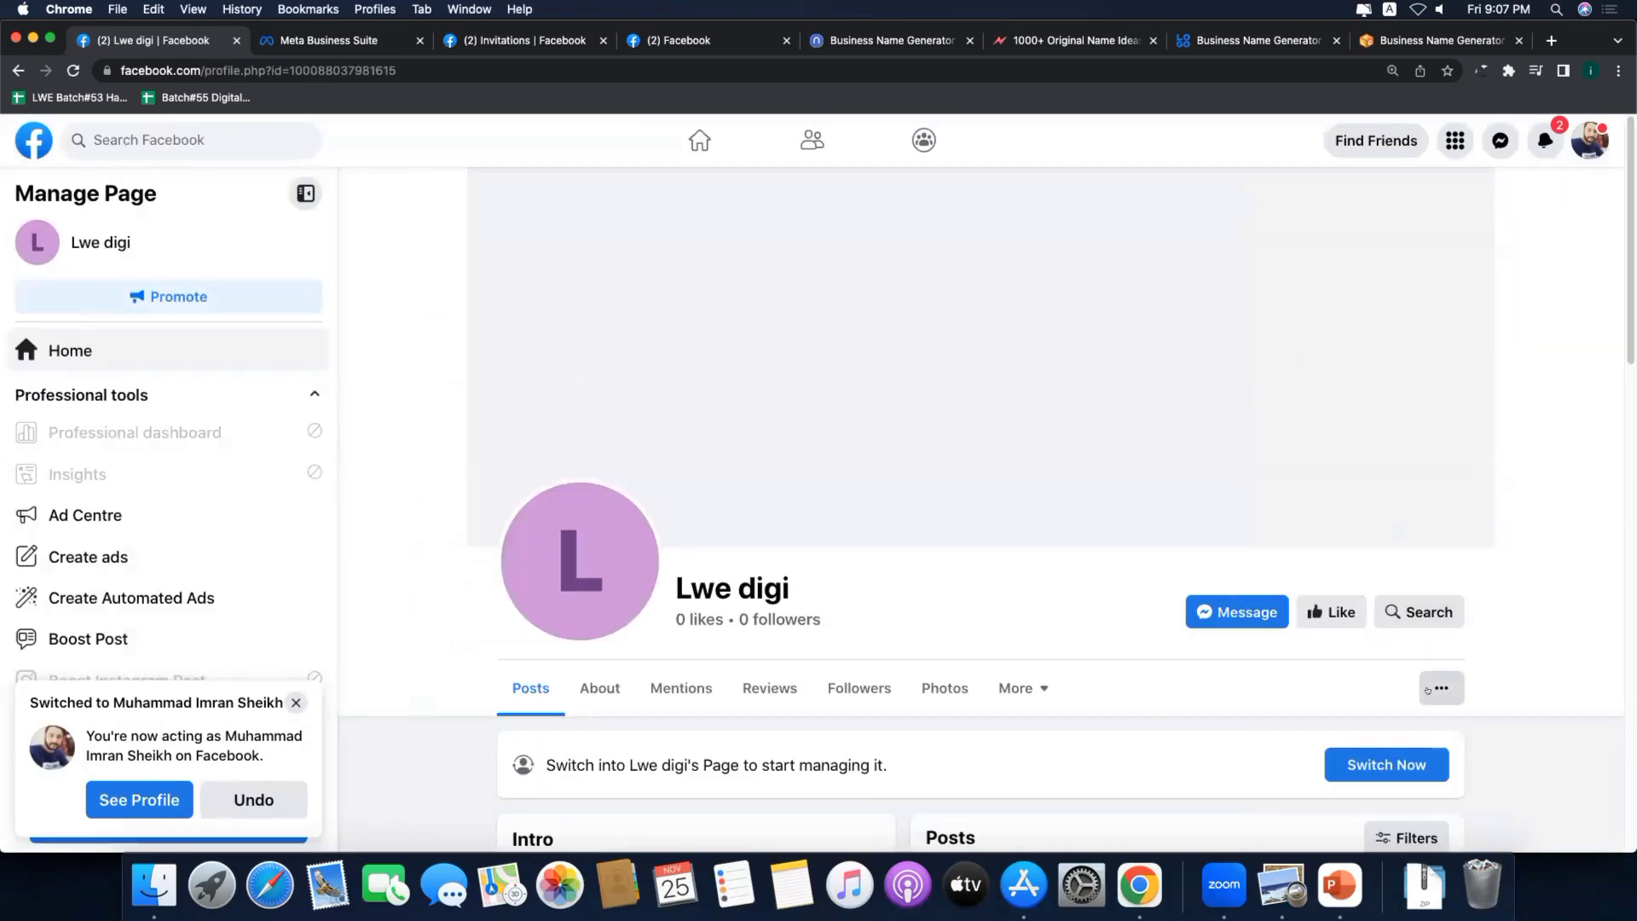
# Step: Reopen the friend invitation list for Lwe digi, select the second friend, and send the invitation
pyautogui.click(1427, 690)
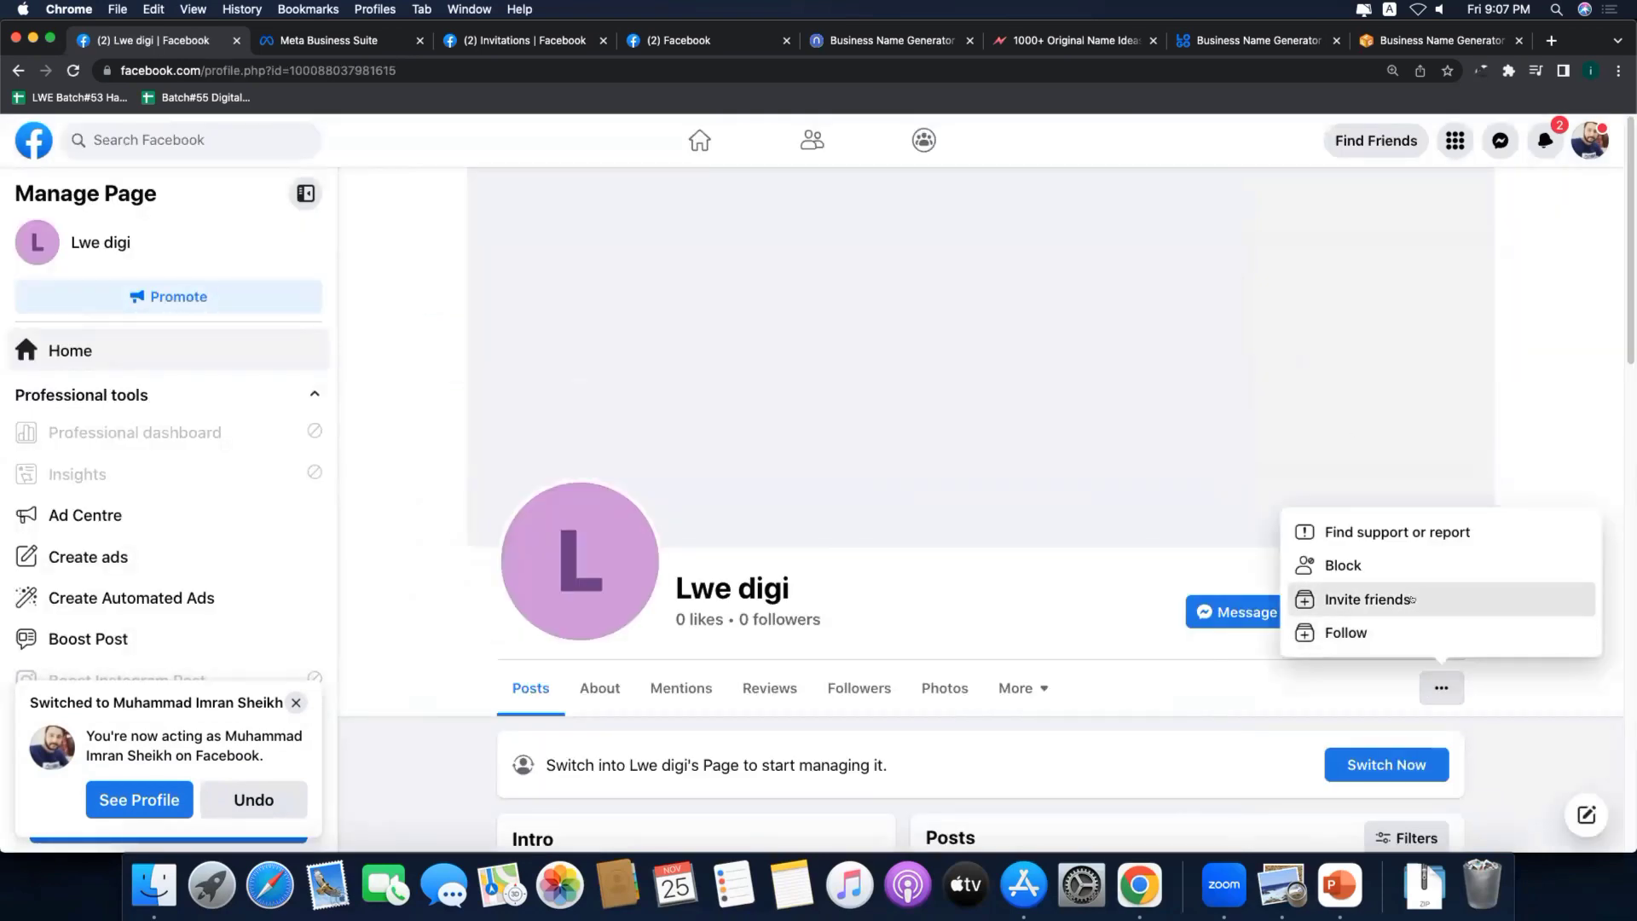
pyautogui.click(1411, 599)
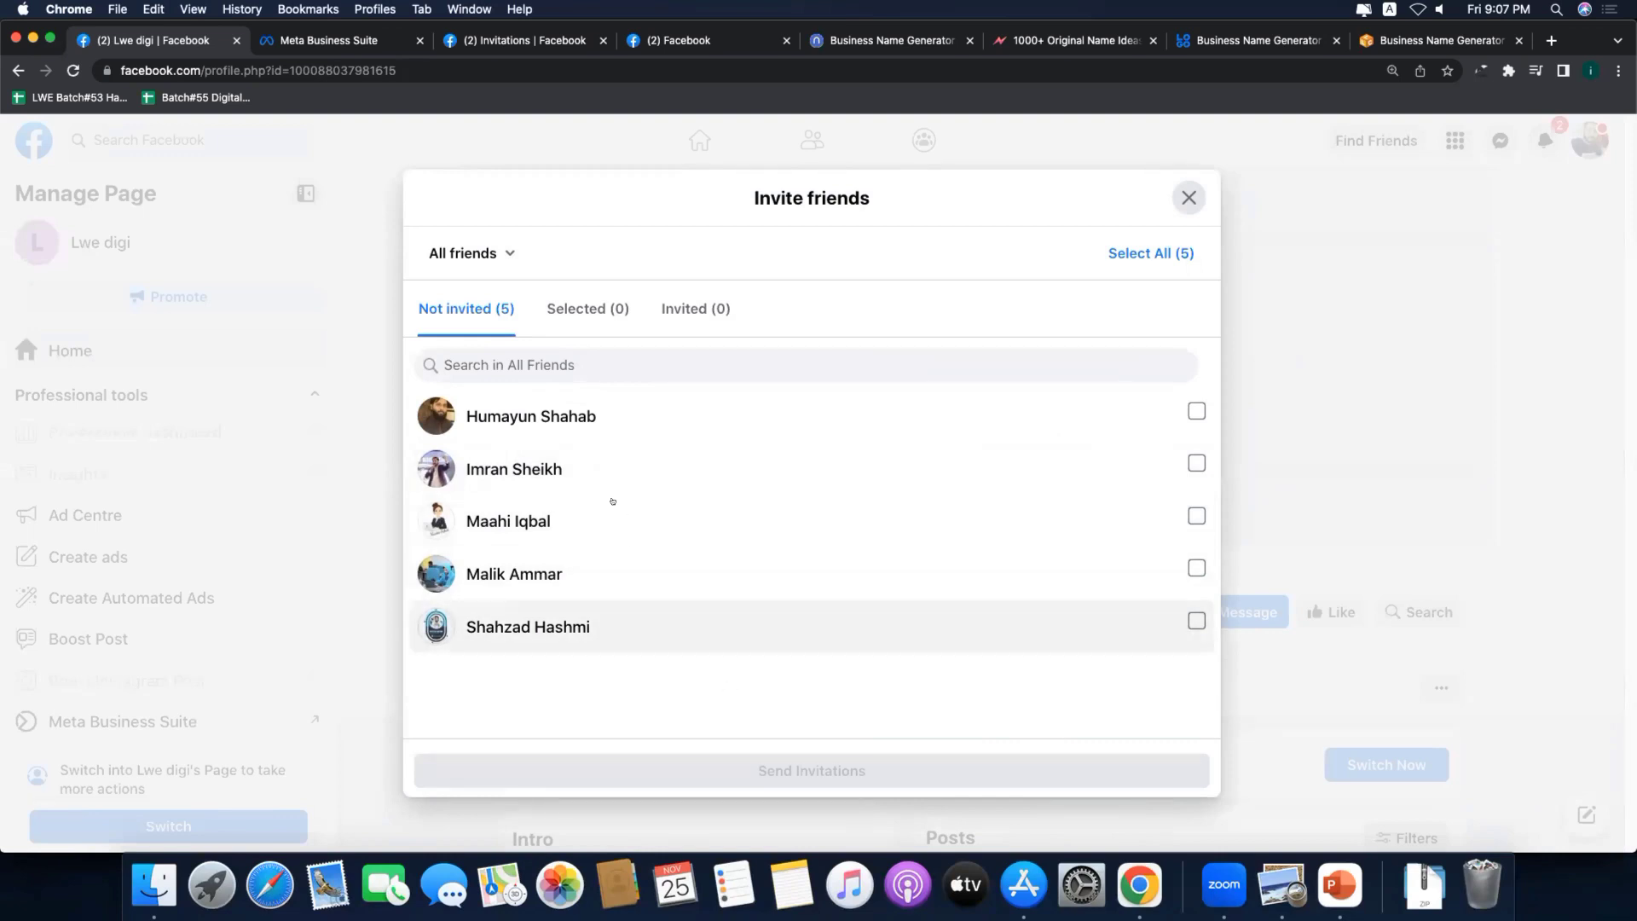
pyautogui.click(608, 472)
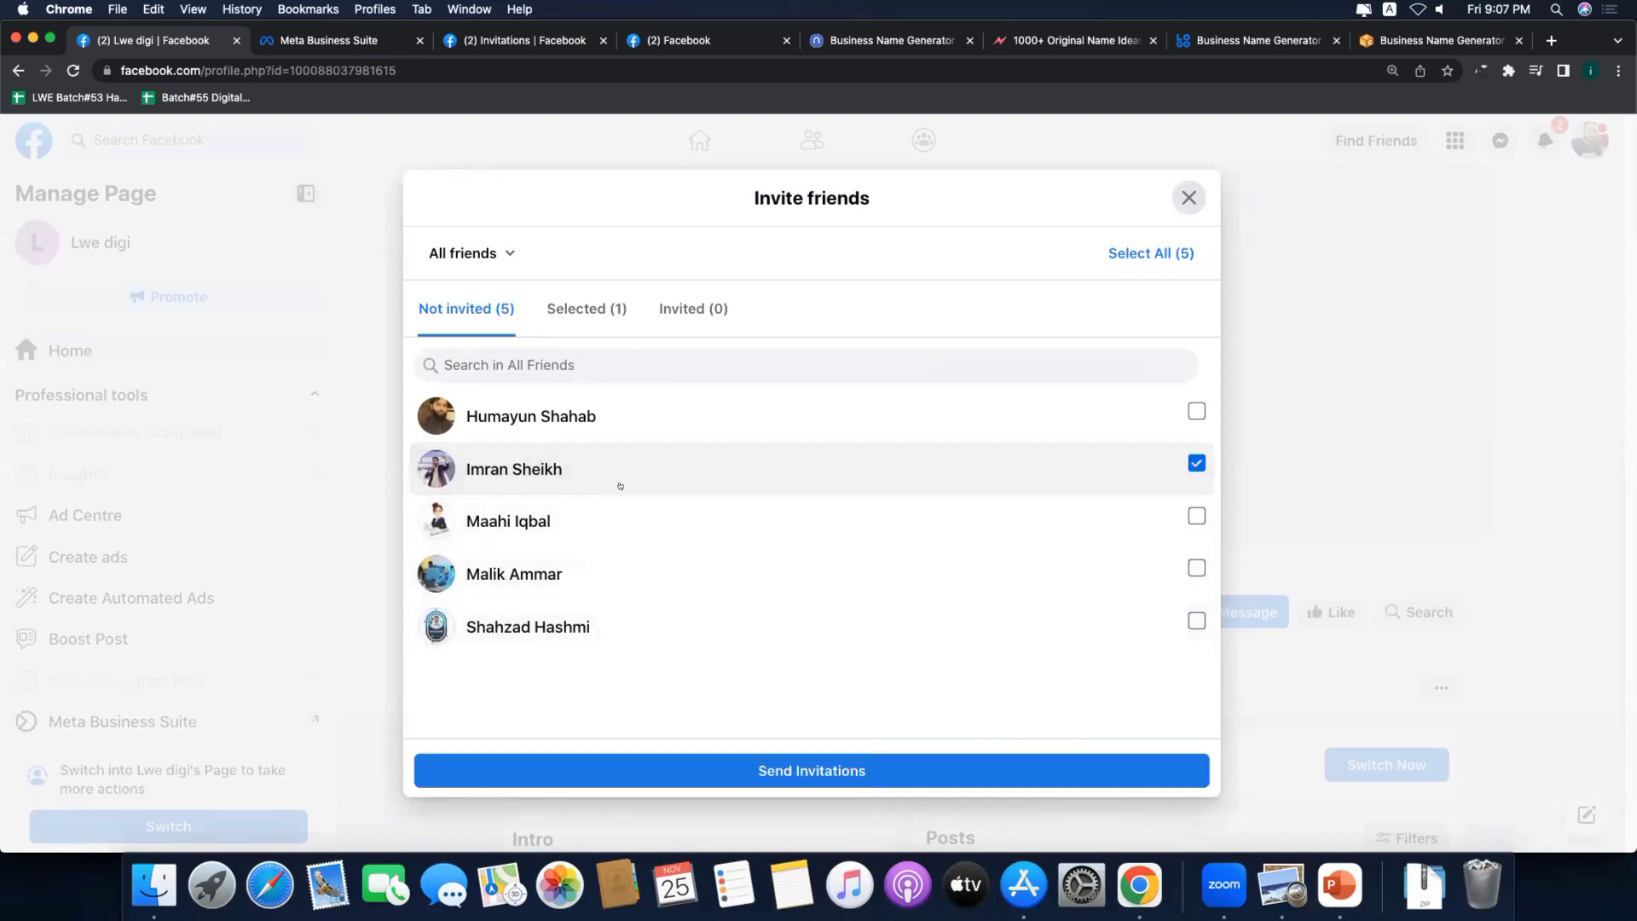
pyautogui.click(761, 769)
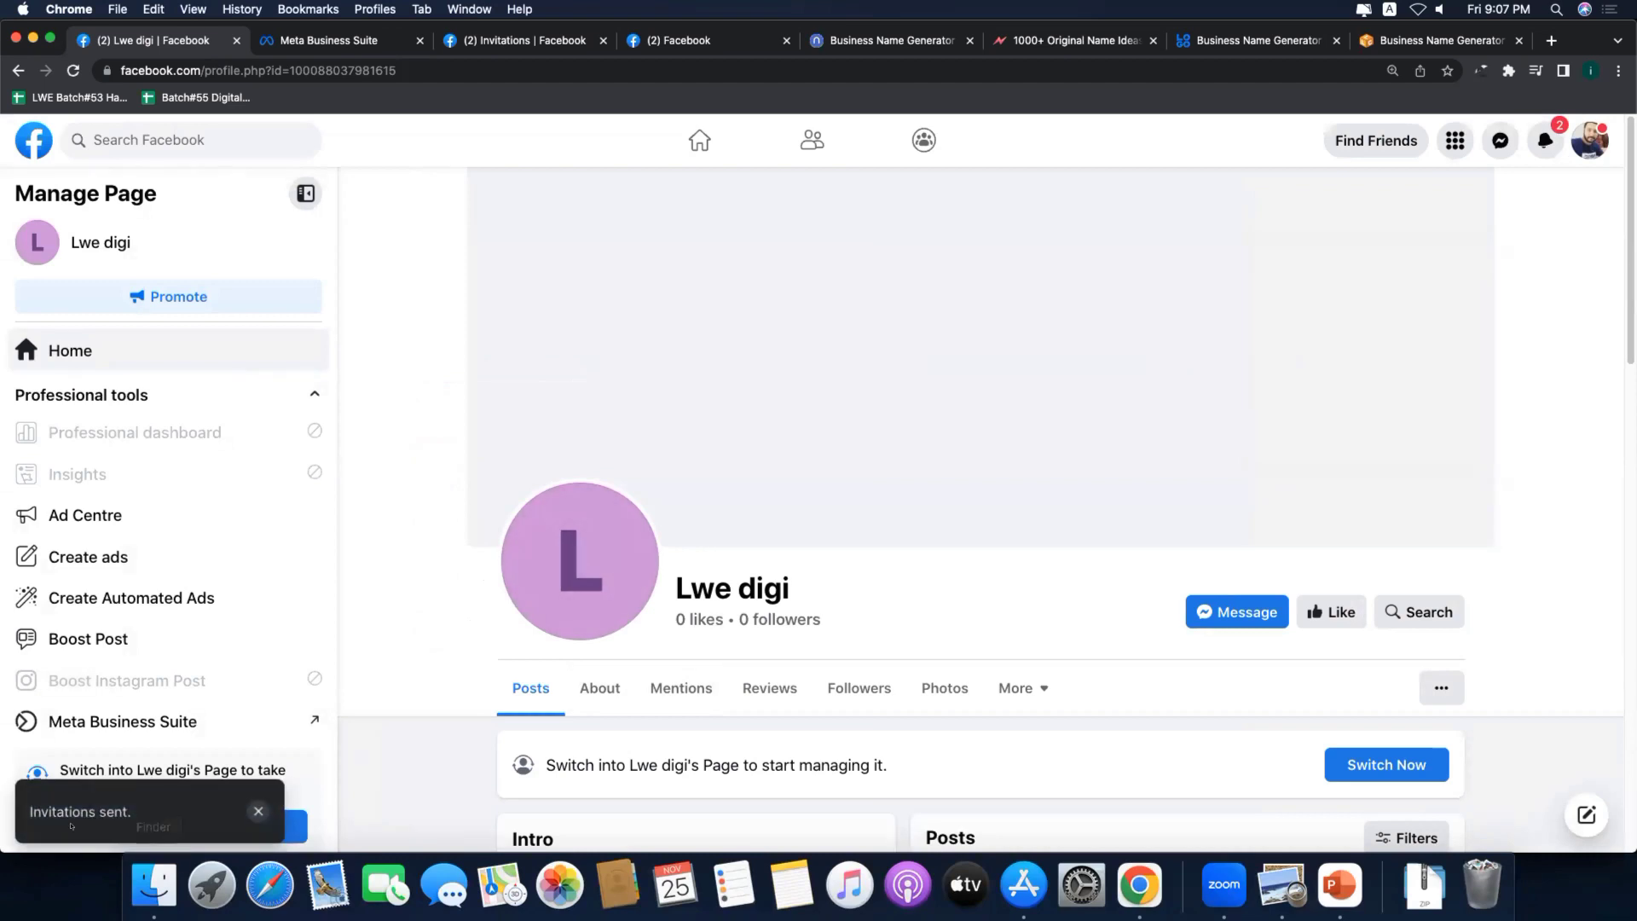
# Step: Refresh the Invitations section, and on the invited friend's account open the page invitations and accept the one for Lwe digi
pyautogui.click(511, 43)
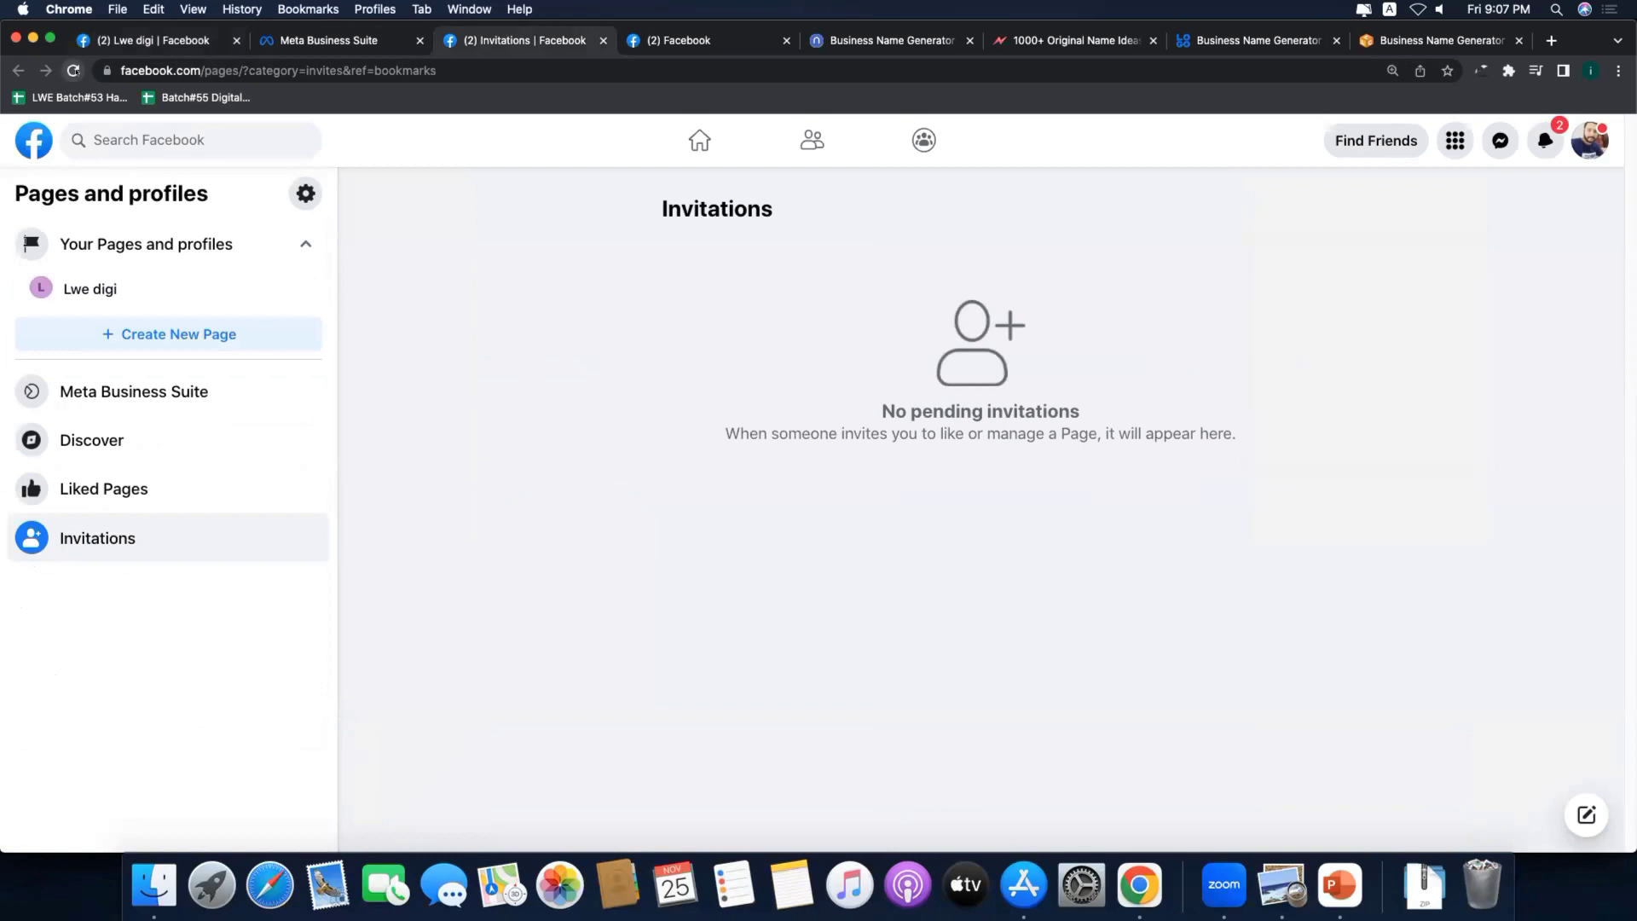
pyautogui.click(75, 70)
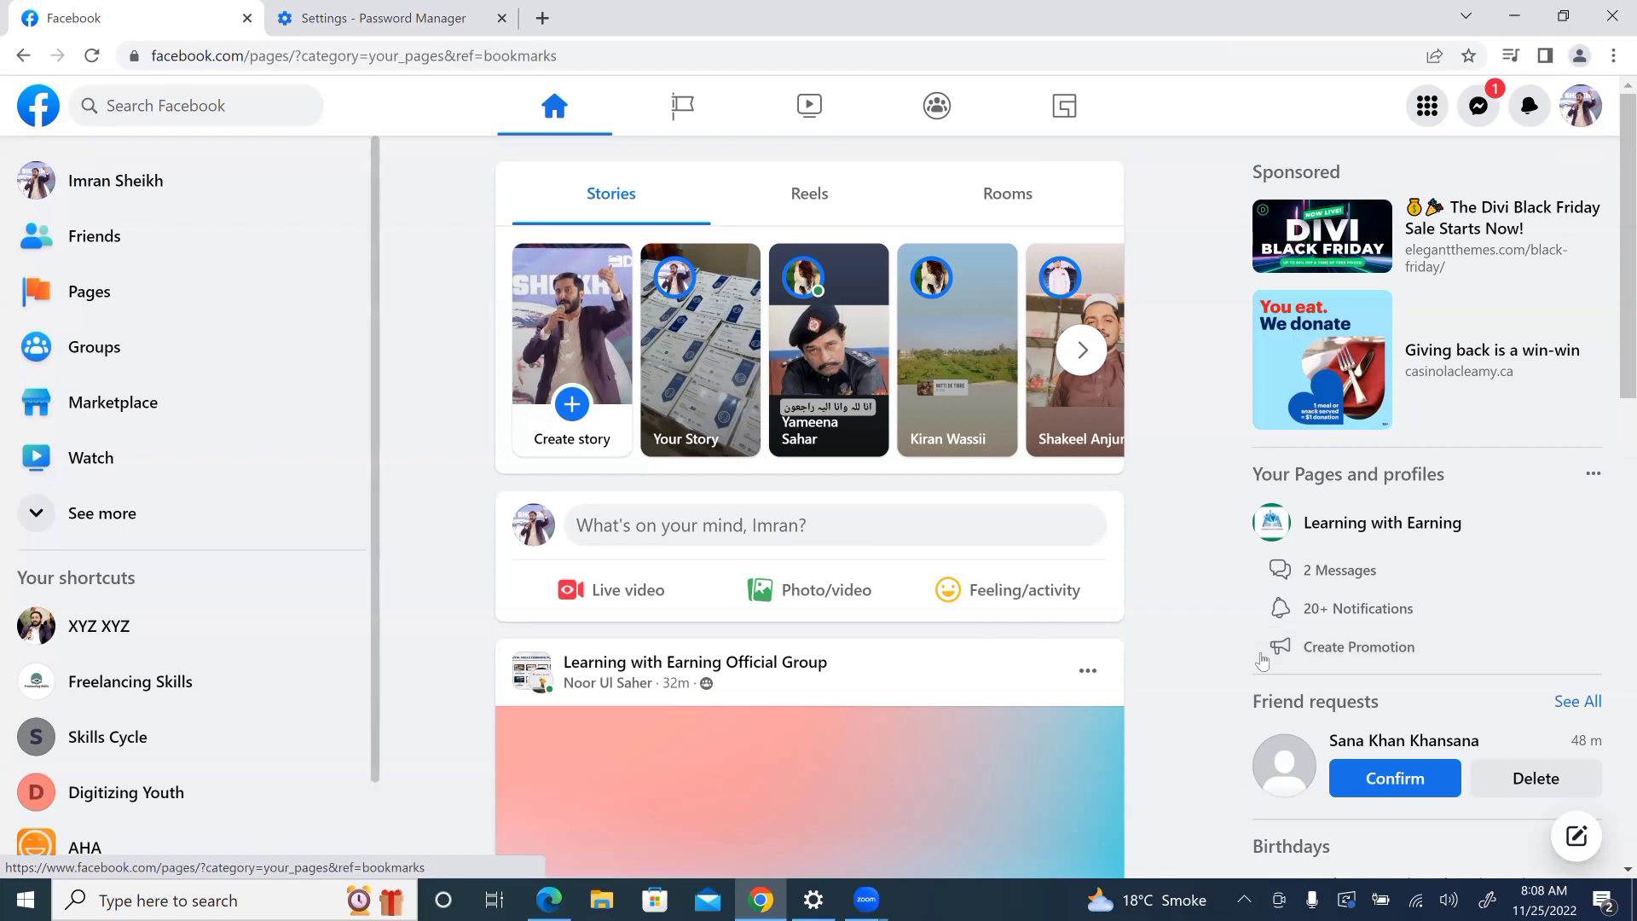
pyautogui.click(89, 291)
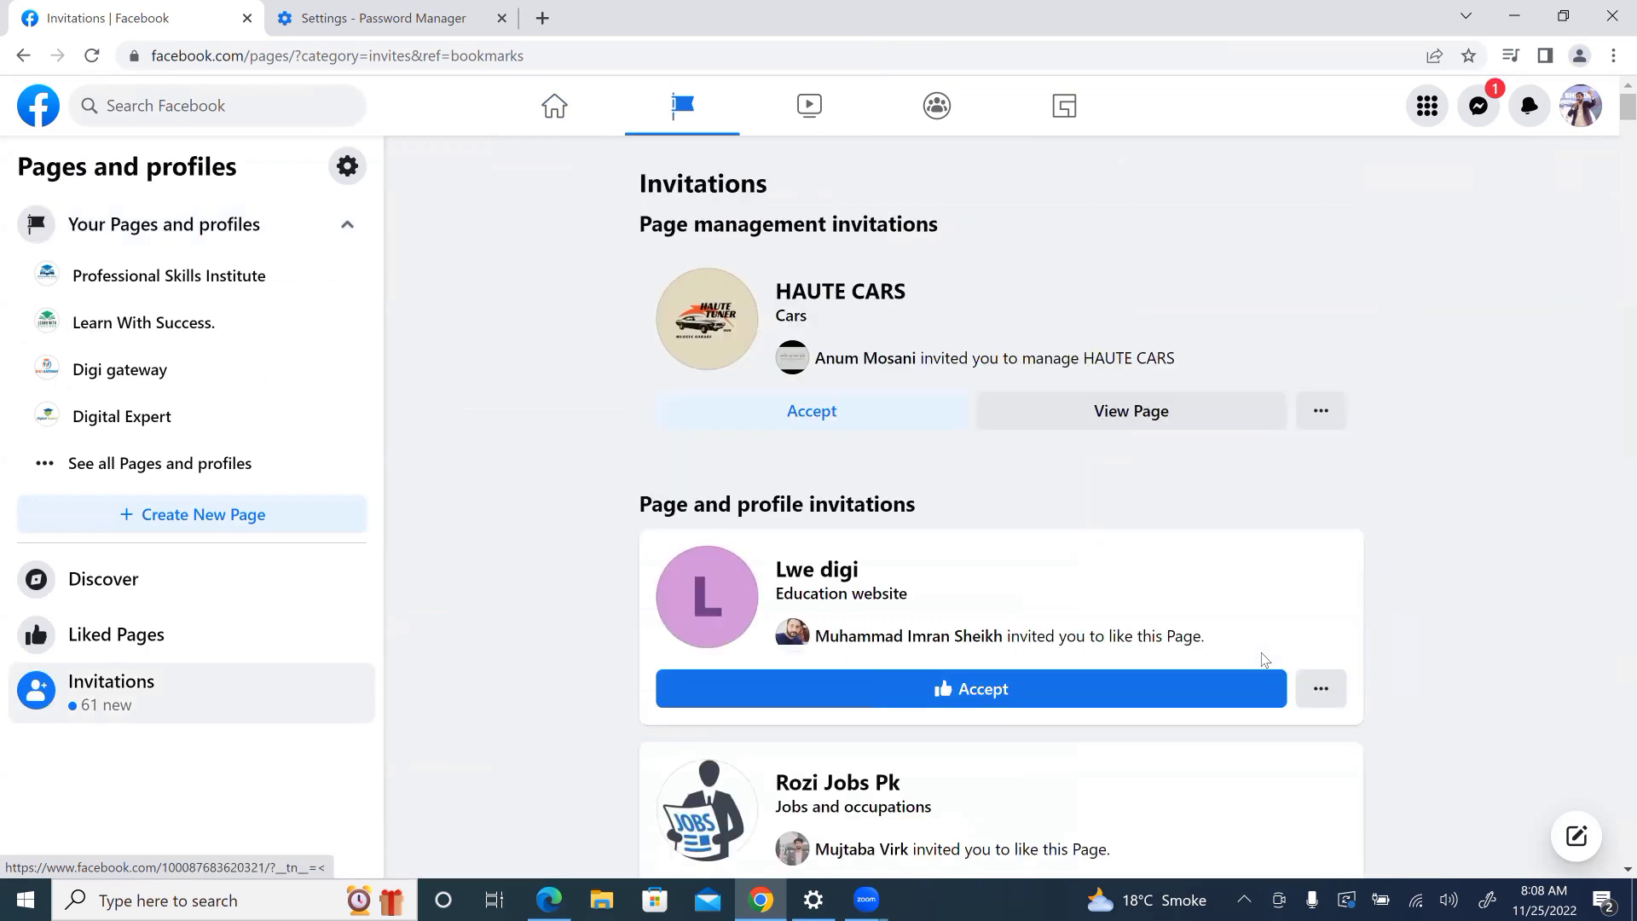
pyautogui.scroll(-3, 1265, 659)
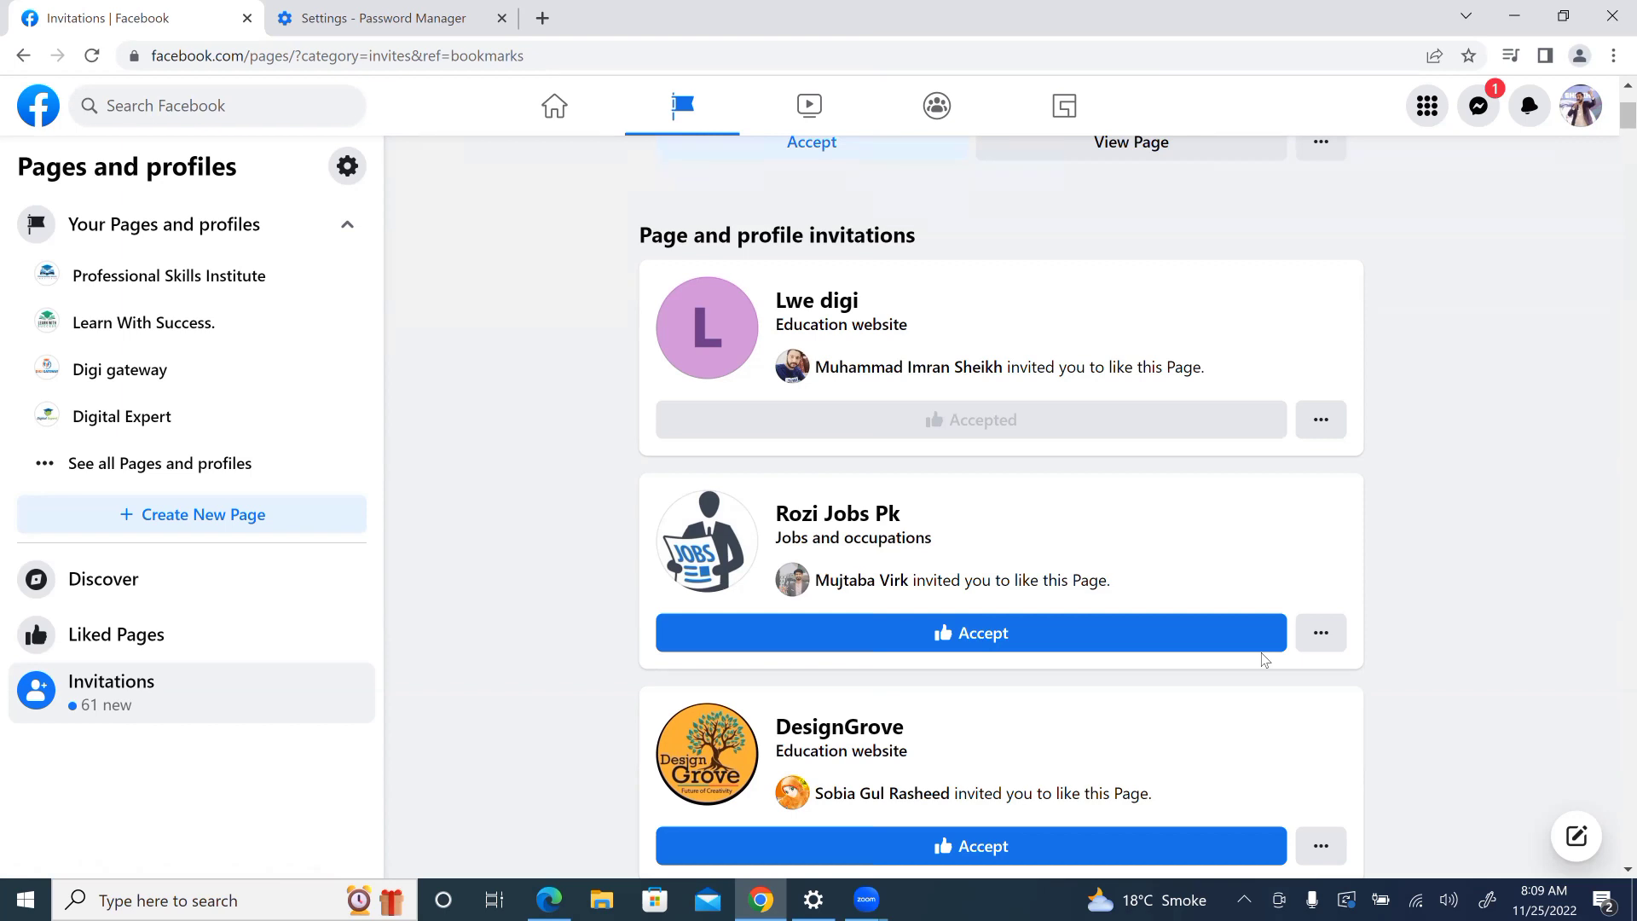
# Step: Refresh the page invitations on the invited friend's account and look through the remaining ones
pyautogui.press('F5')
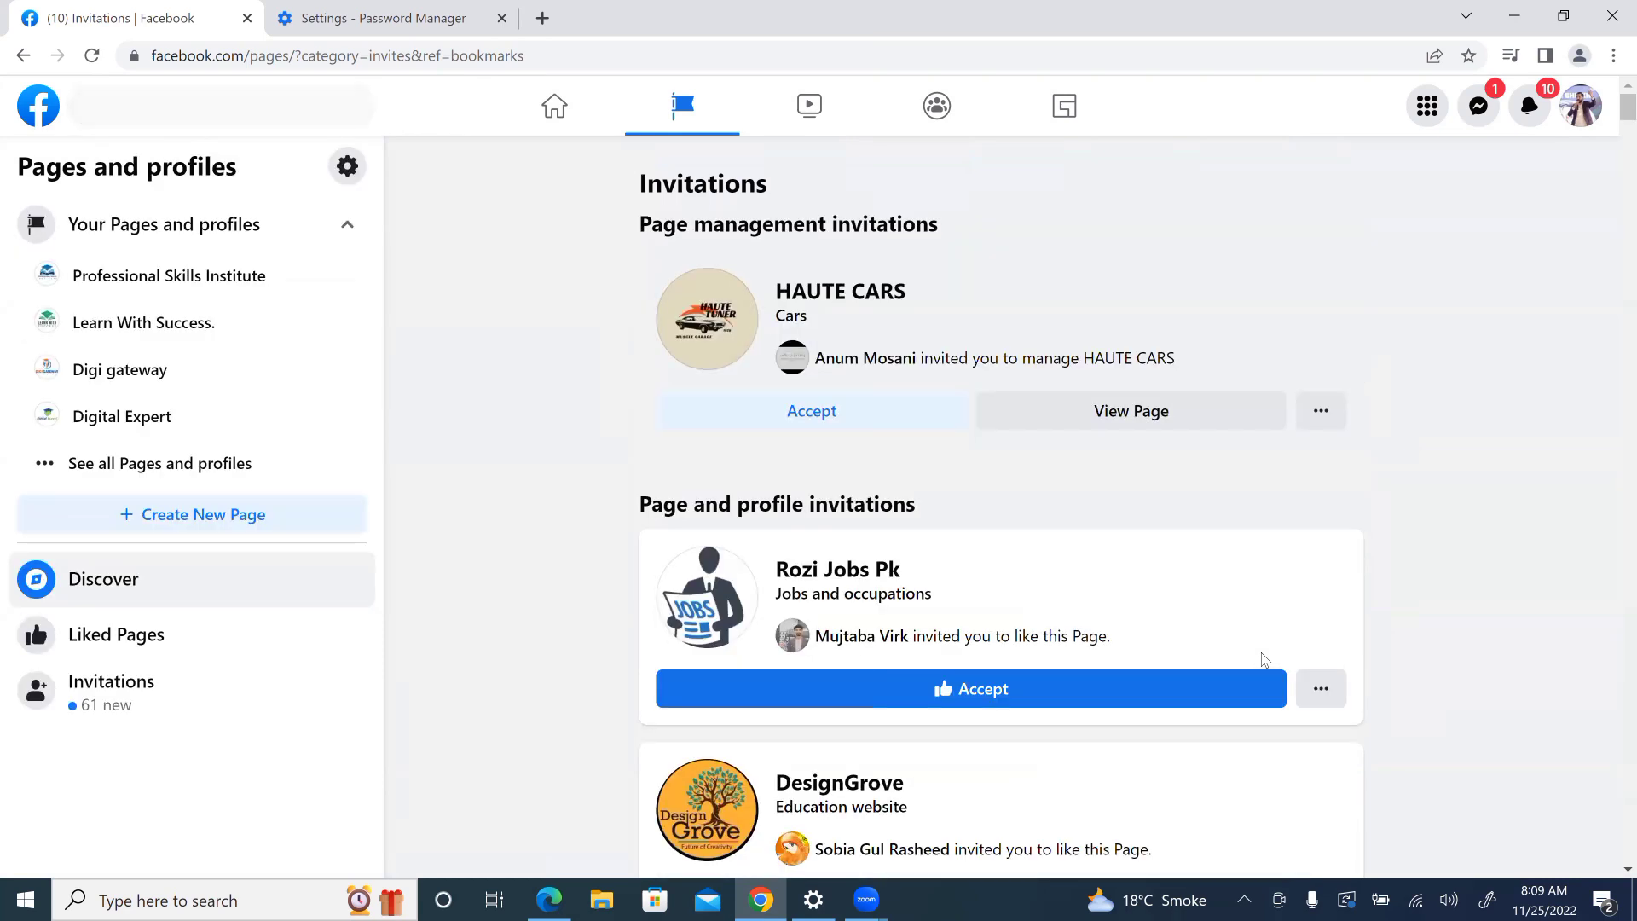
pyautogui.scroll(-3, 1264, 659)
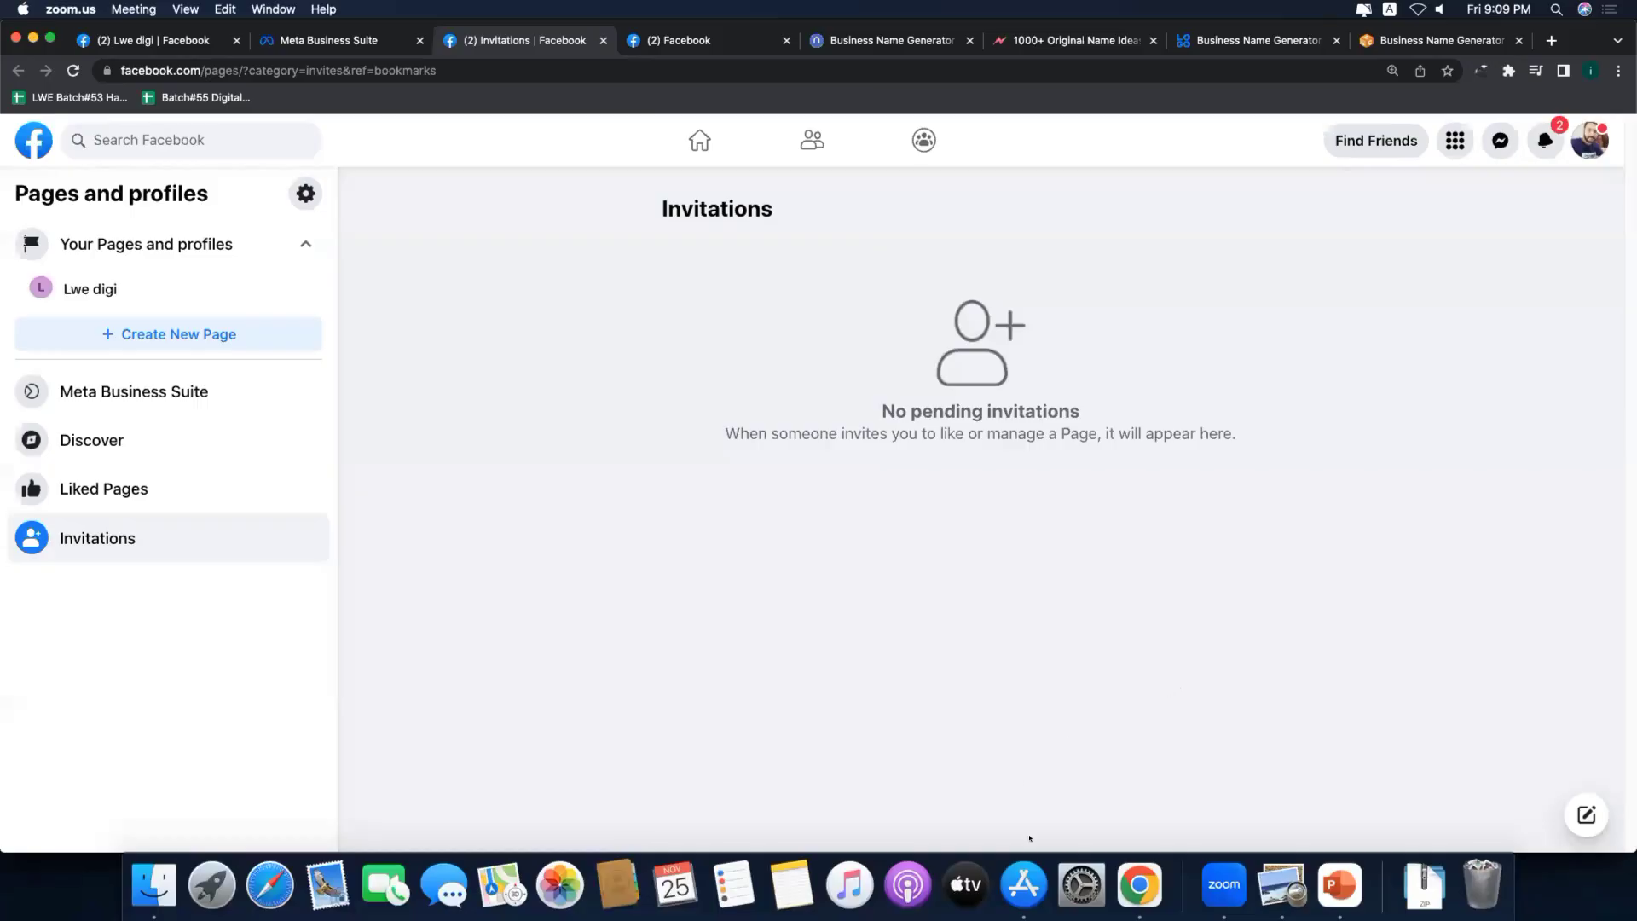
# Step: Return to the page owner's Chrome window, open the Lwe digi page, and switch into its profile
pyautogui.click(1139, 884)
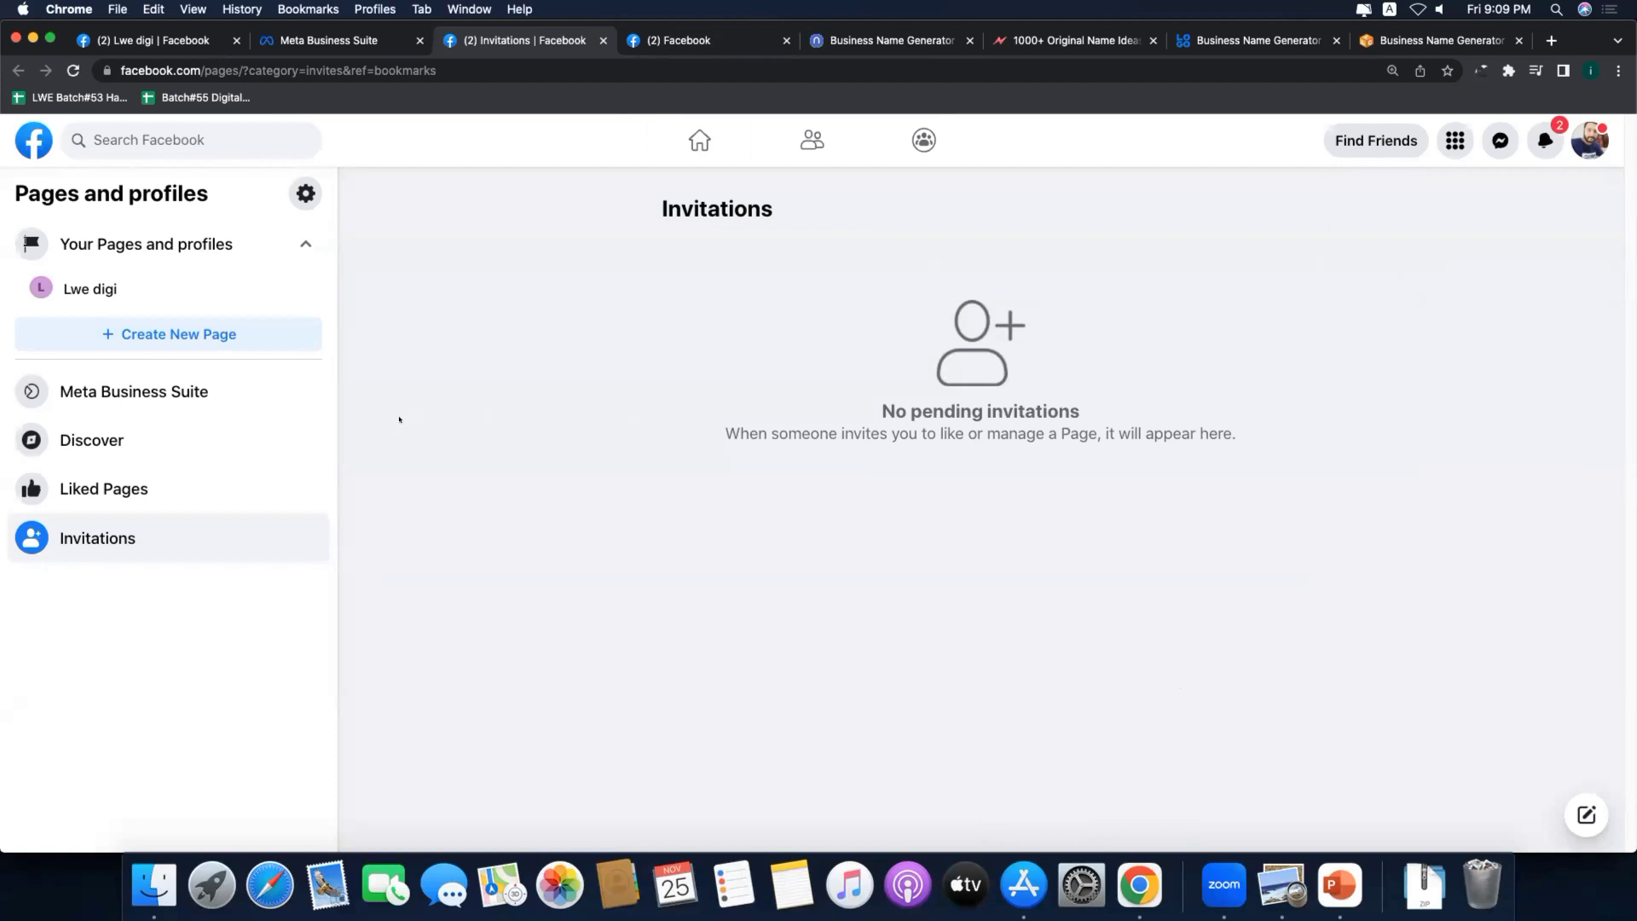
pyautogui.click(714, 34)
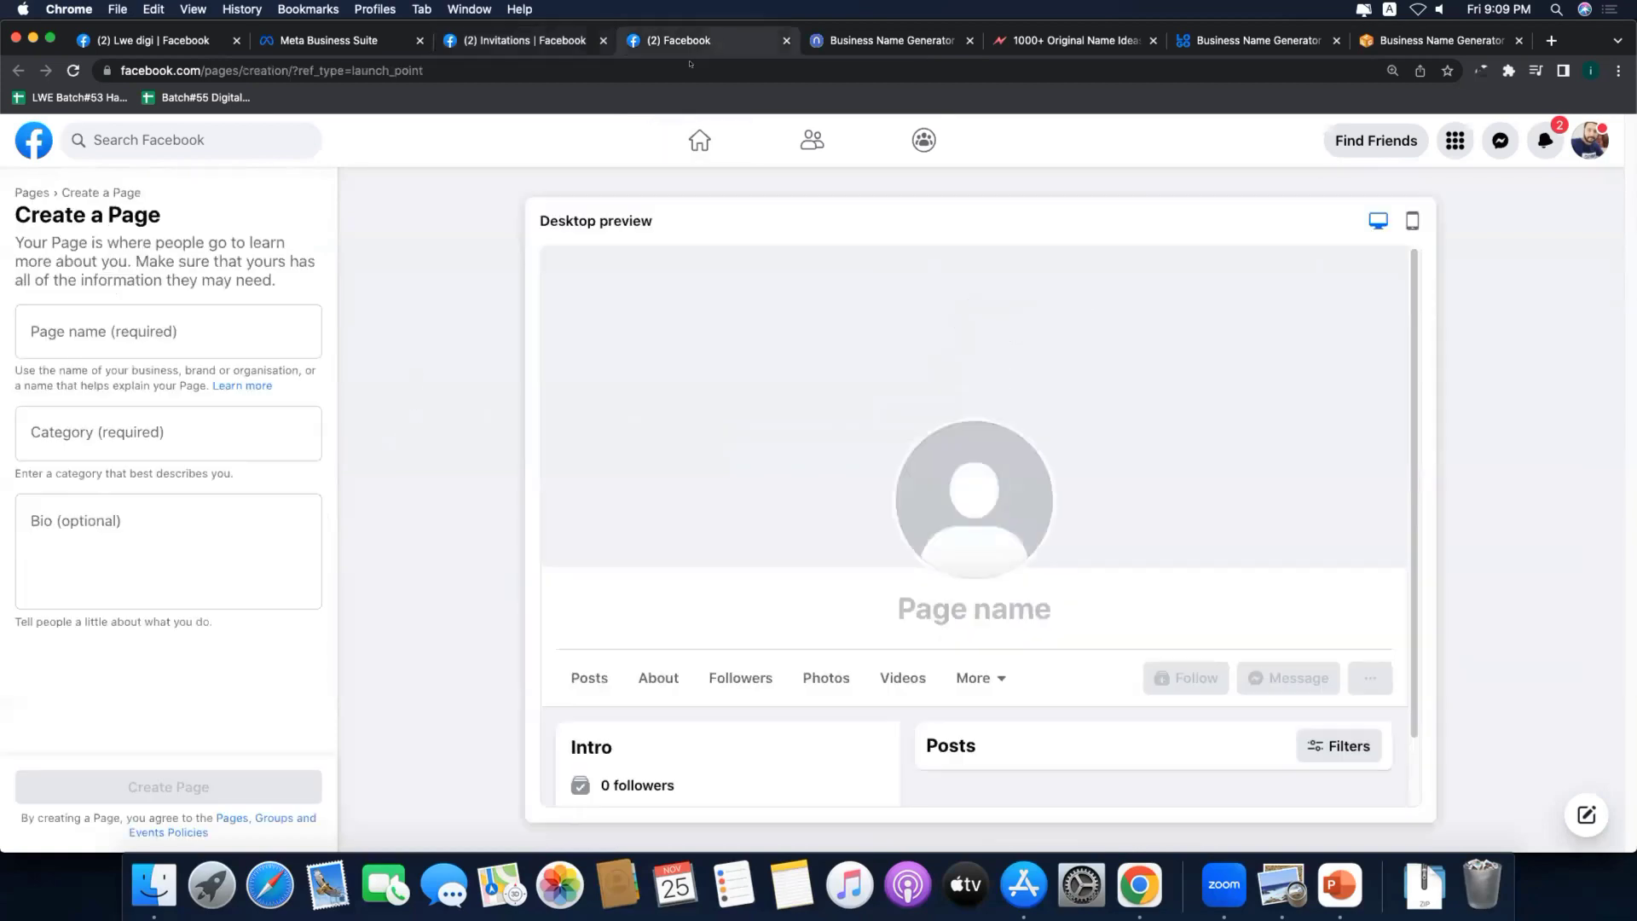
pyautogui.click(164, 40)
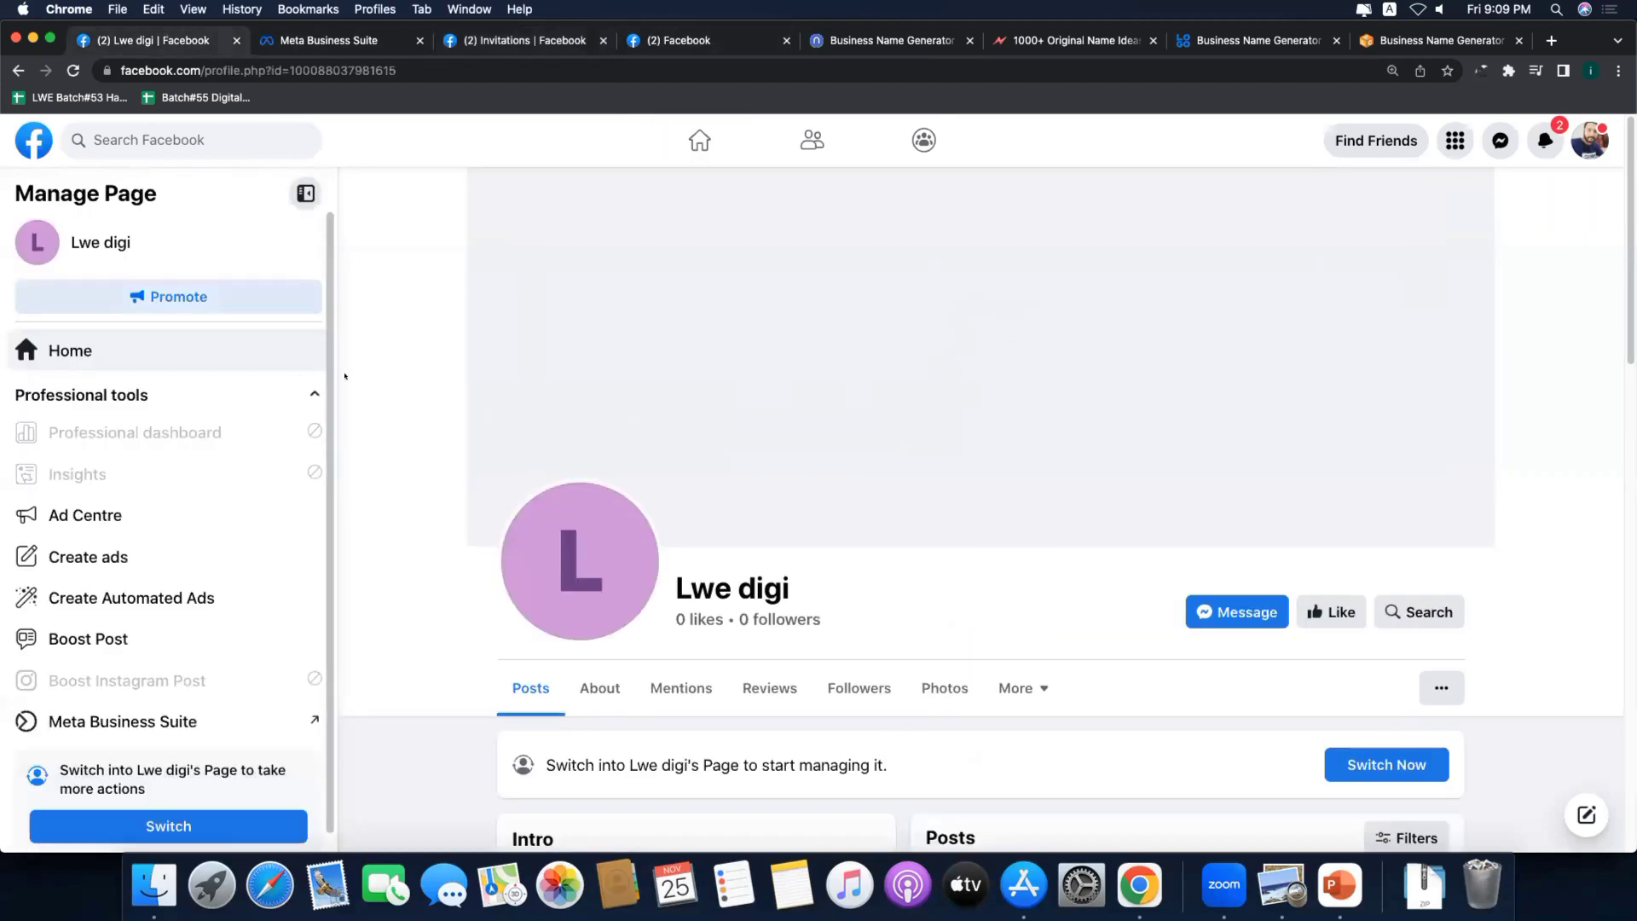
pyautogui.click(169, 817)
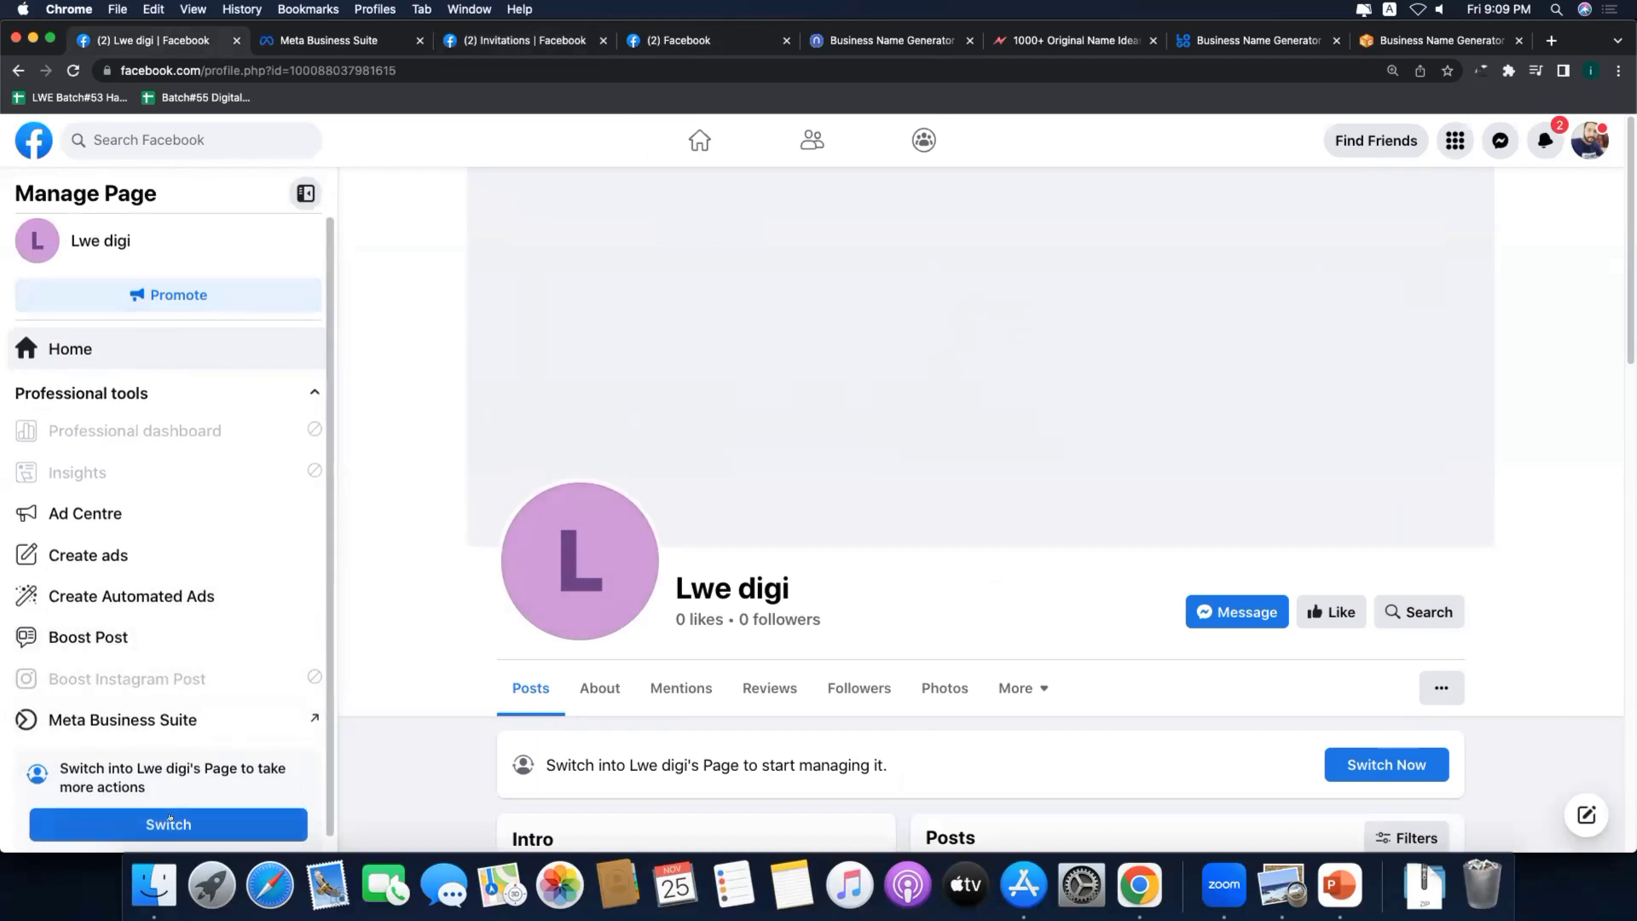
pyautogui.click(1584, 143)
pyautogui.click(1372, 249)
pyautogui.click(1355, 302)
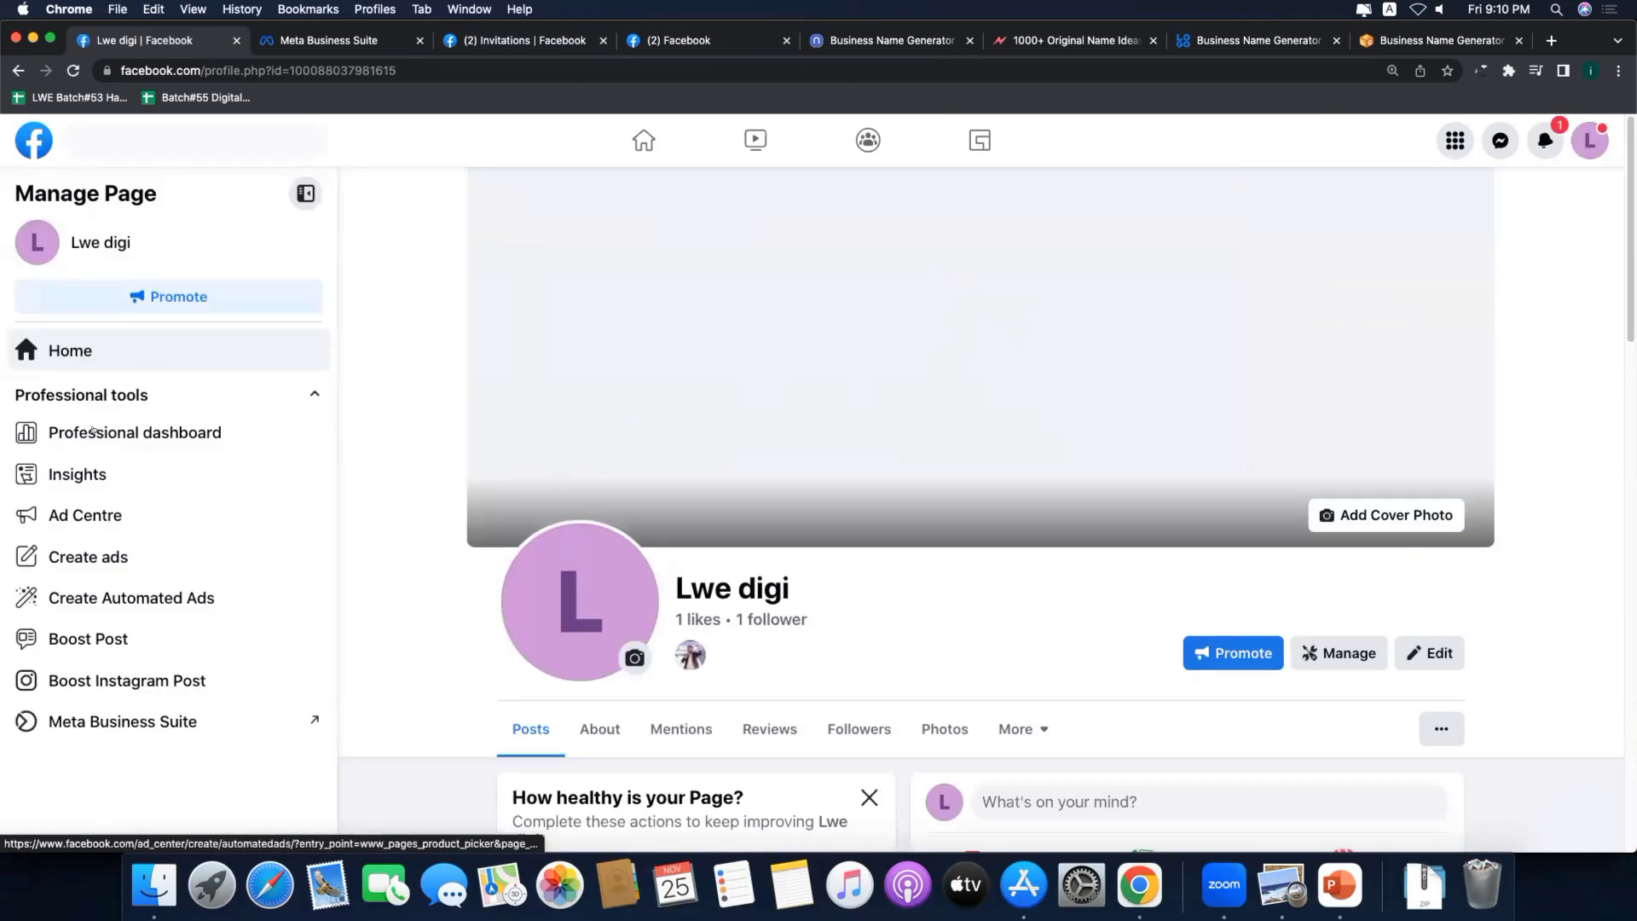
# Step: Open the professional dashboard of the Lwe digi page and go to its Page access settings
pyautogui.scroll(-4, 11, 570)
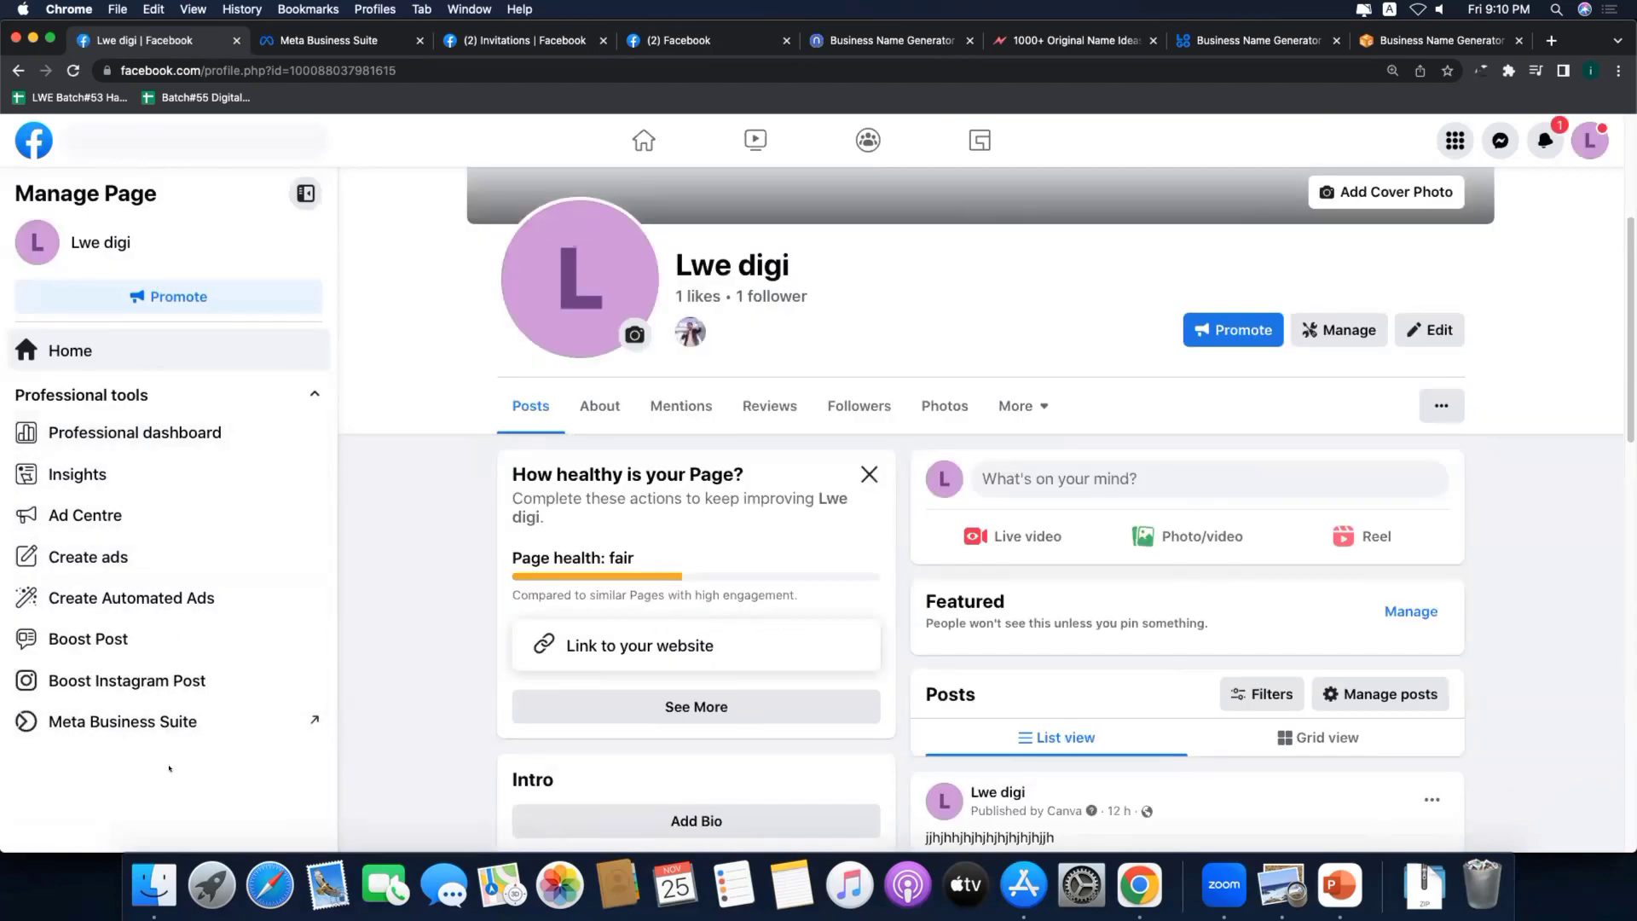
pyautogui.click(135, 433)
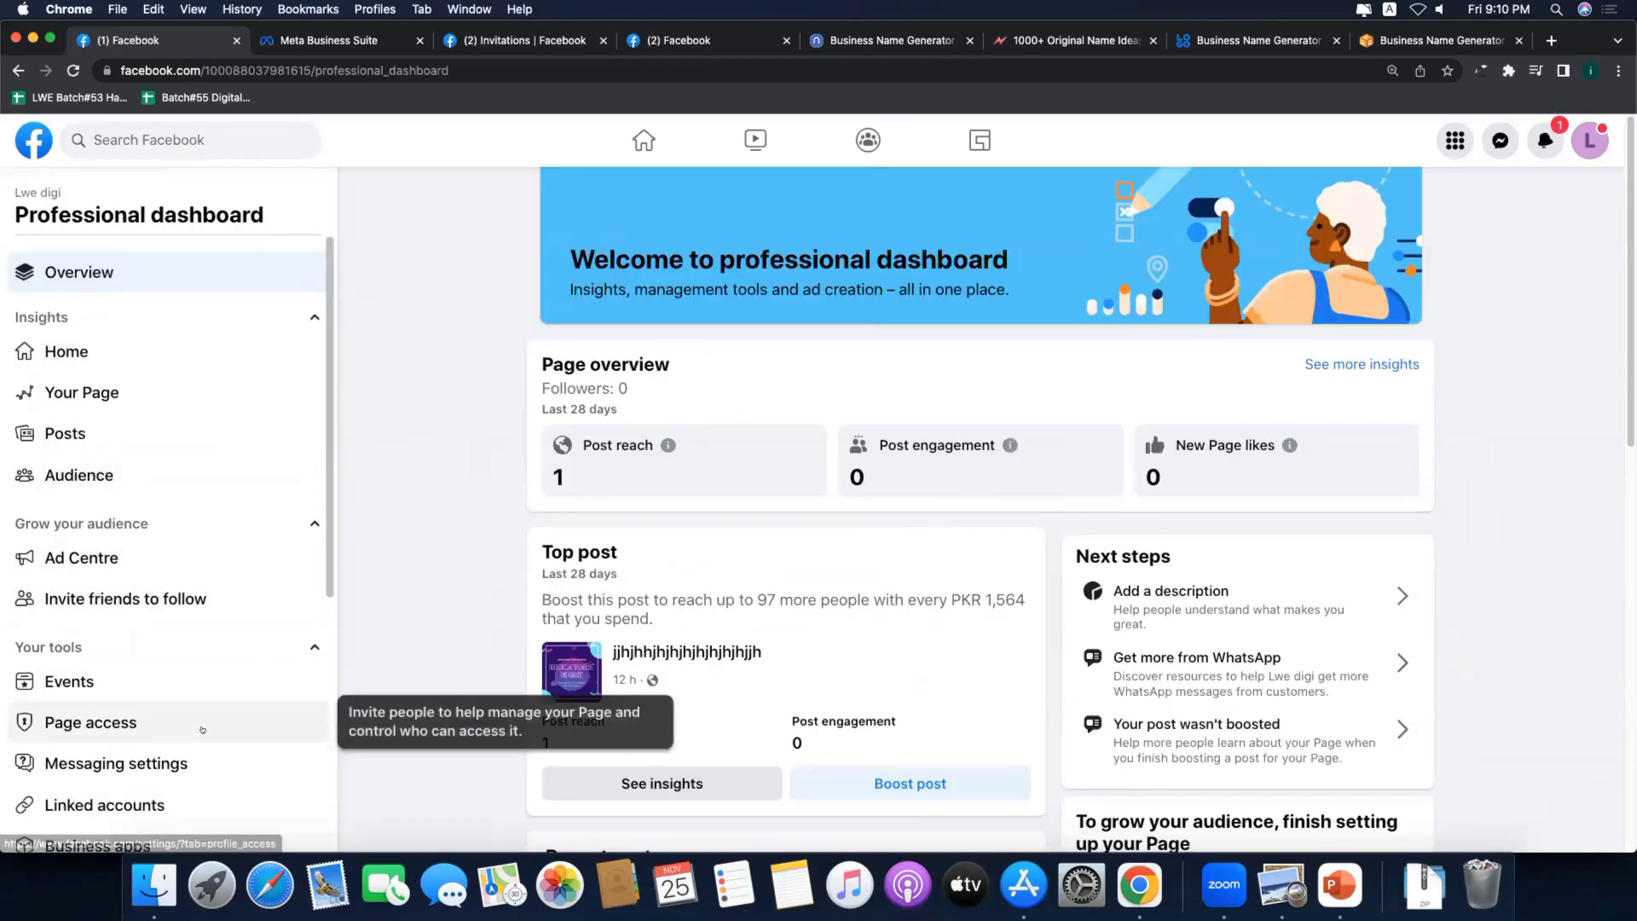
pyautogui.scroll(-3, 108, 635)
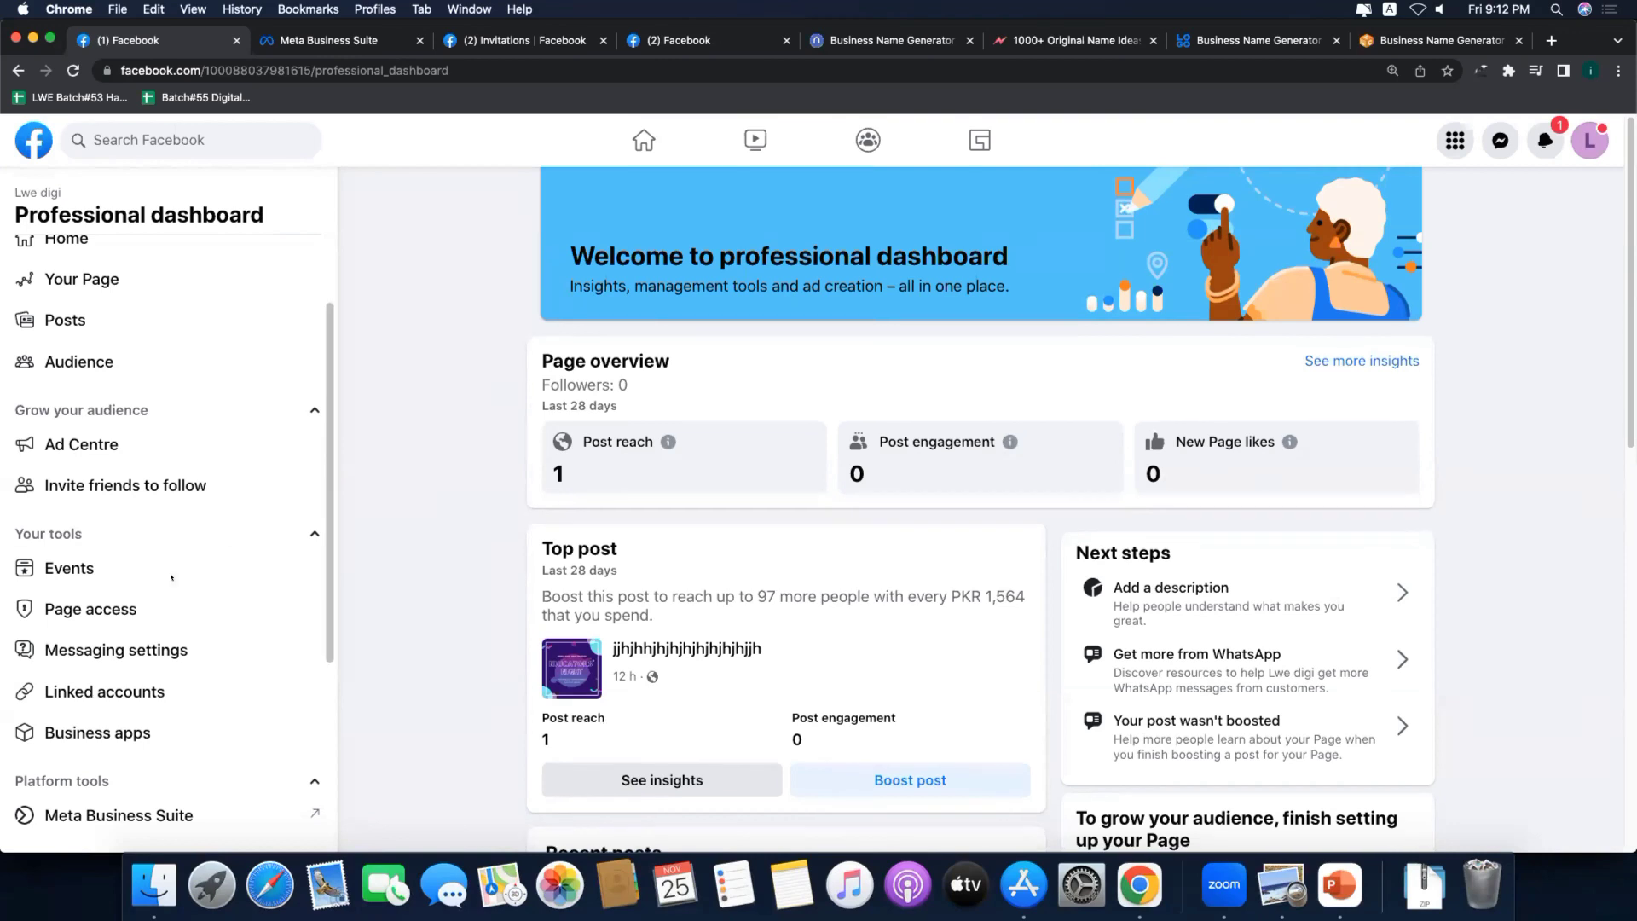
pyautogui.click(93, 599)
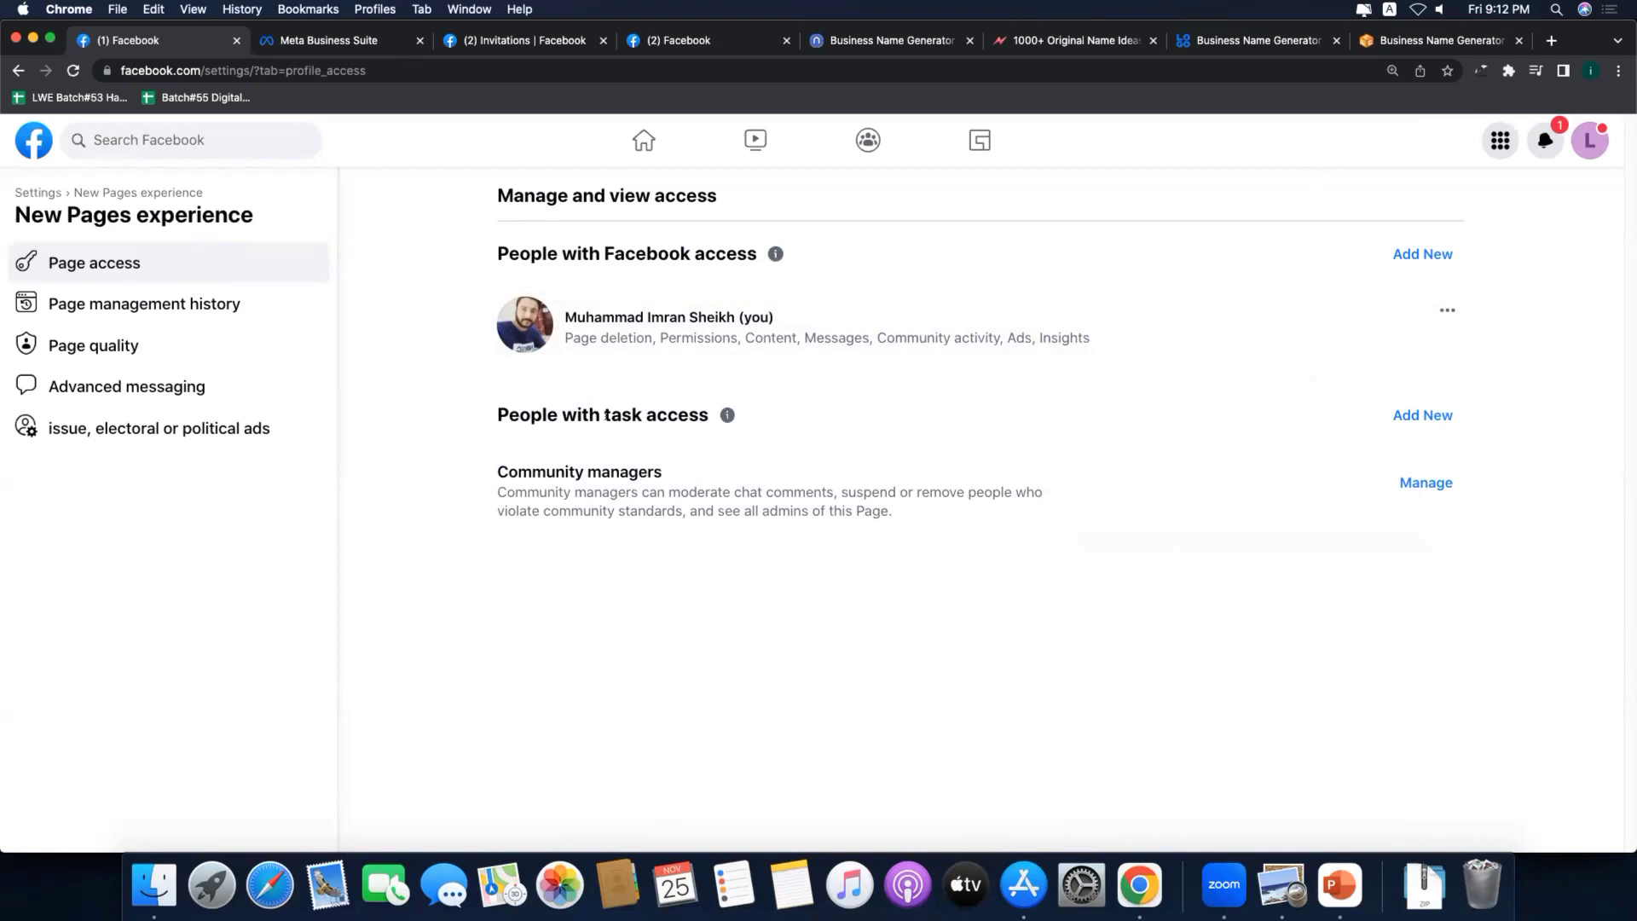
# Step: Start adding someone with task access to the page, search for the person by first name, and select the first match
pyautogui.moveTo(725, 416)
pyautogui.click(1434, 424)
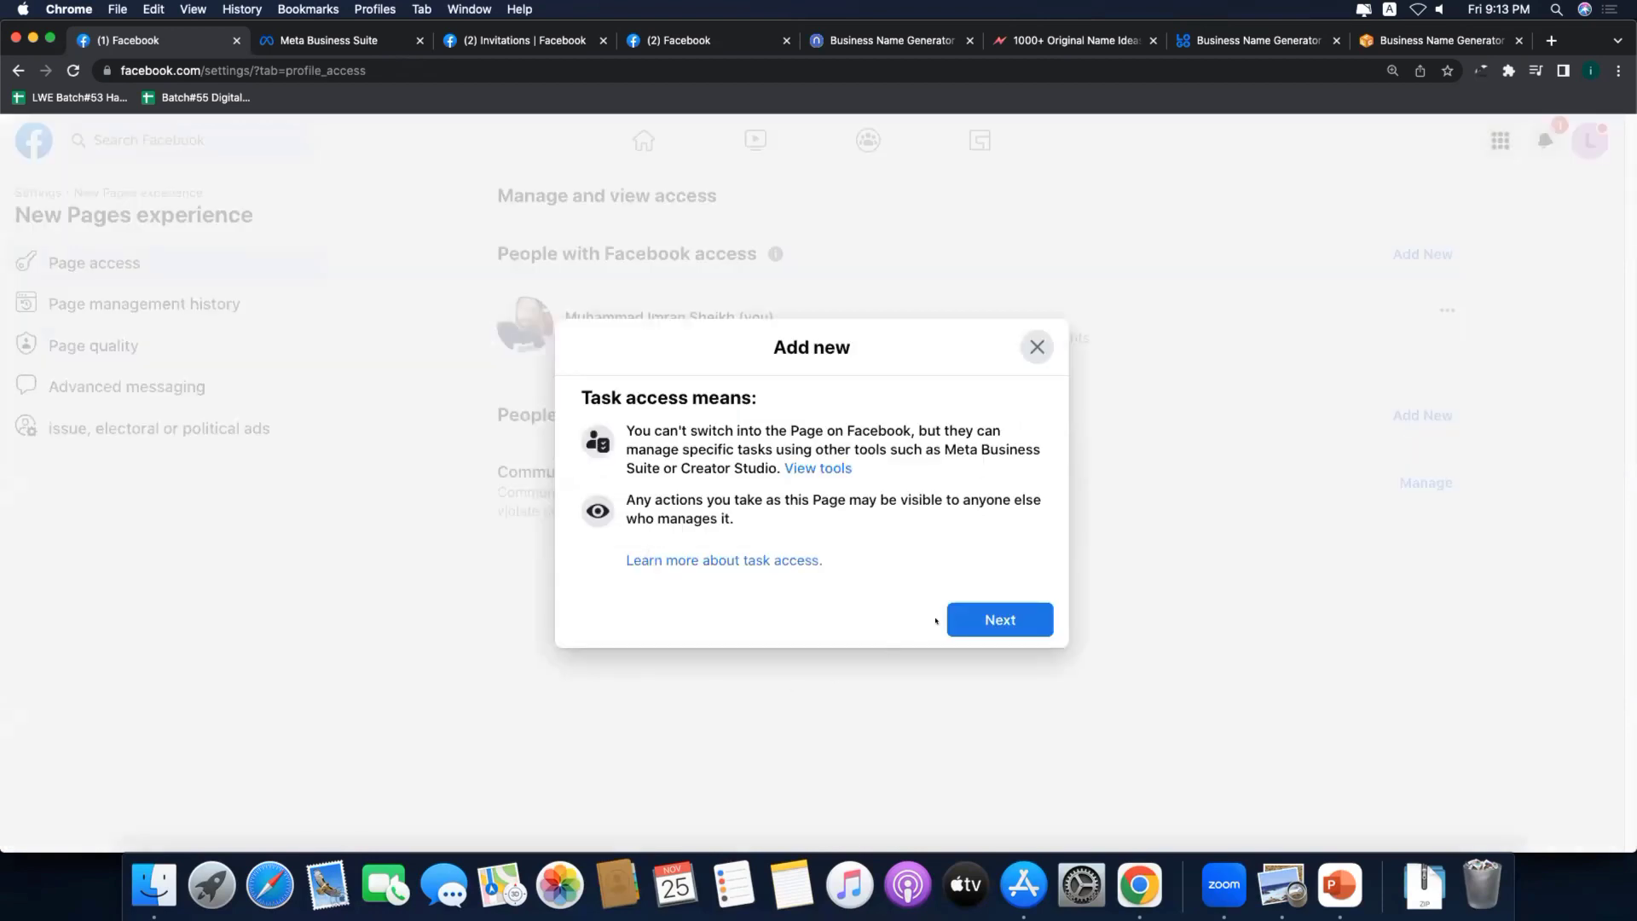
pyautogui.click(974, 611)
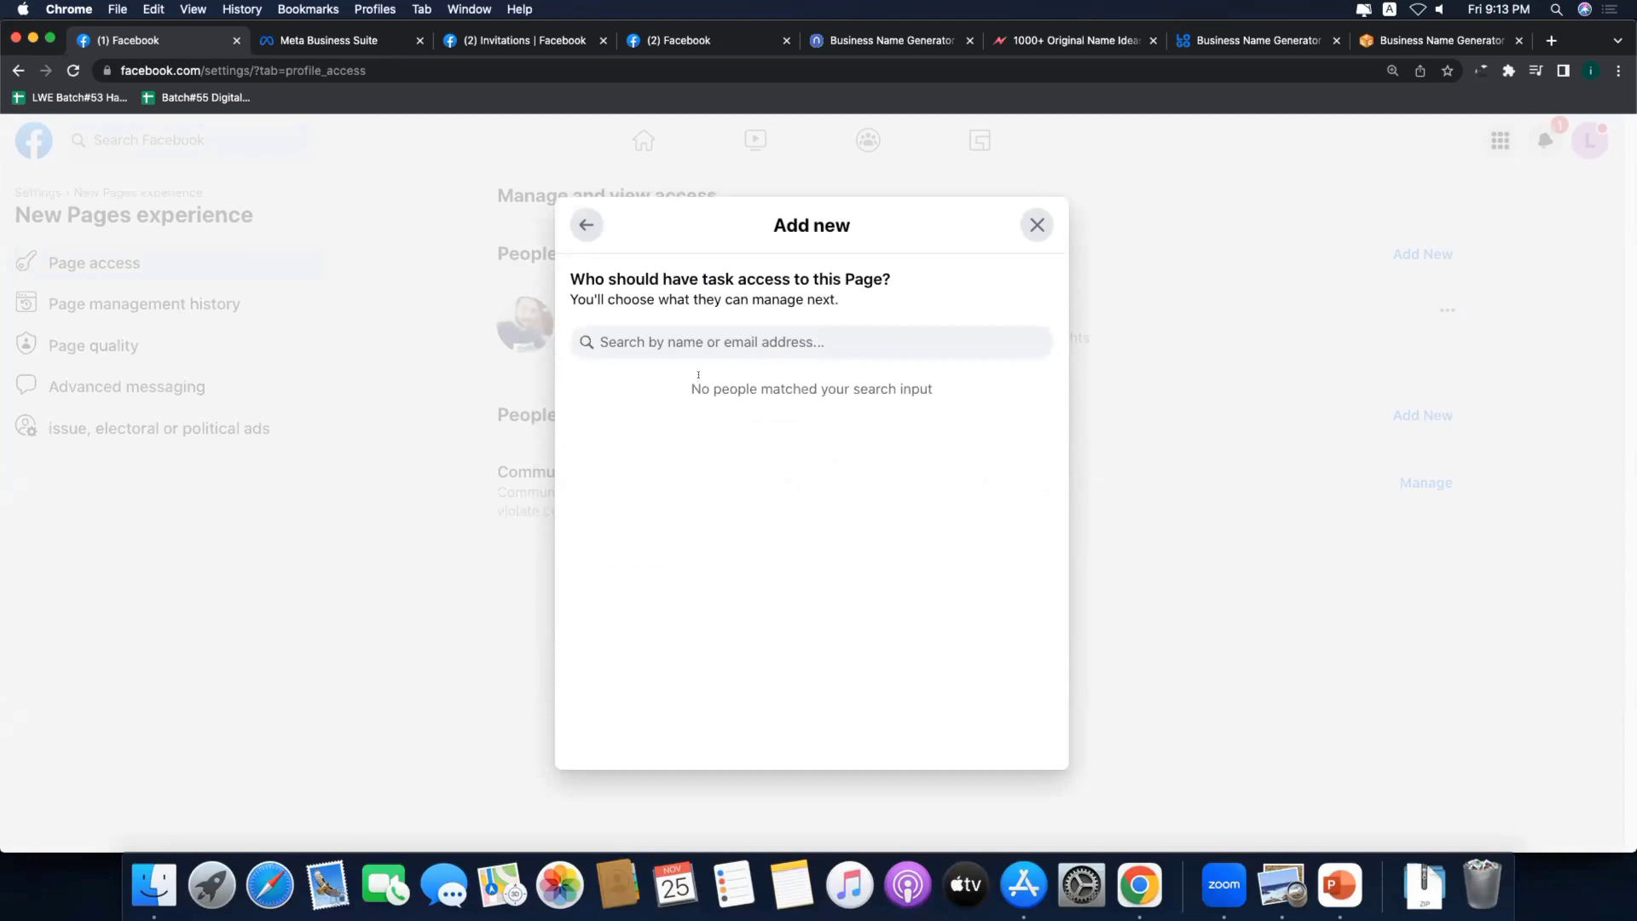
pyautogui.write('IMRAN')
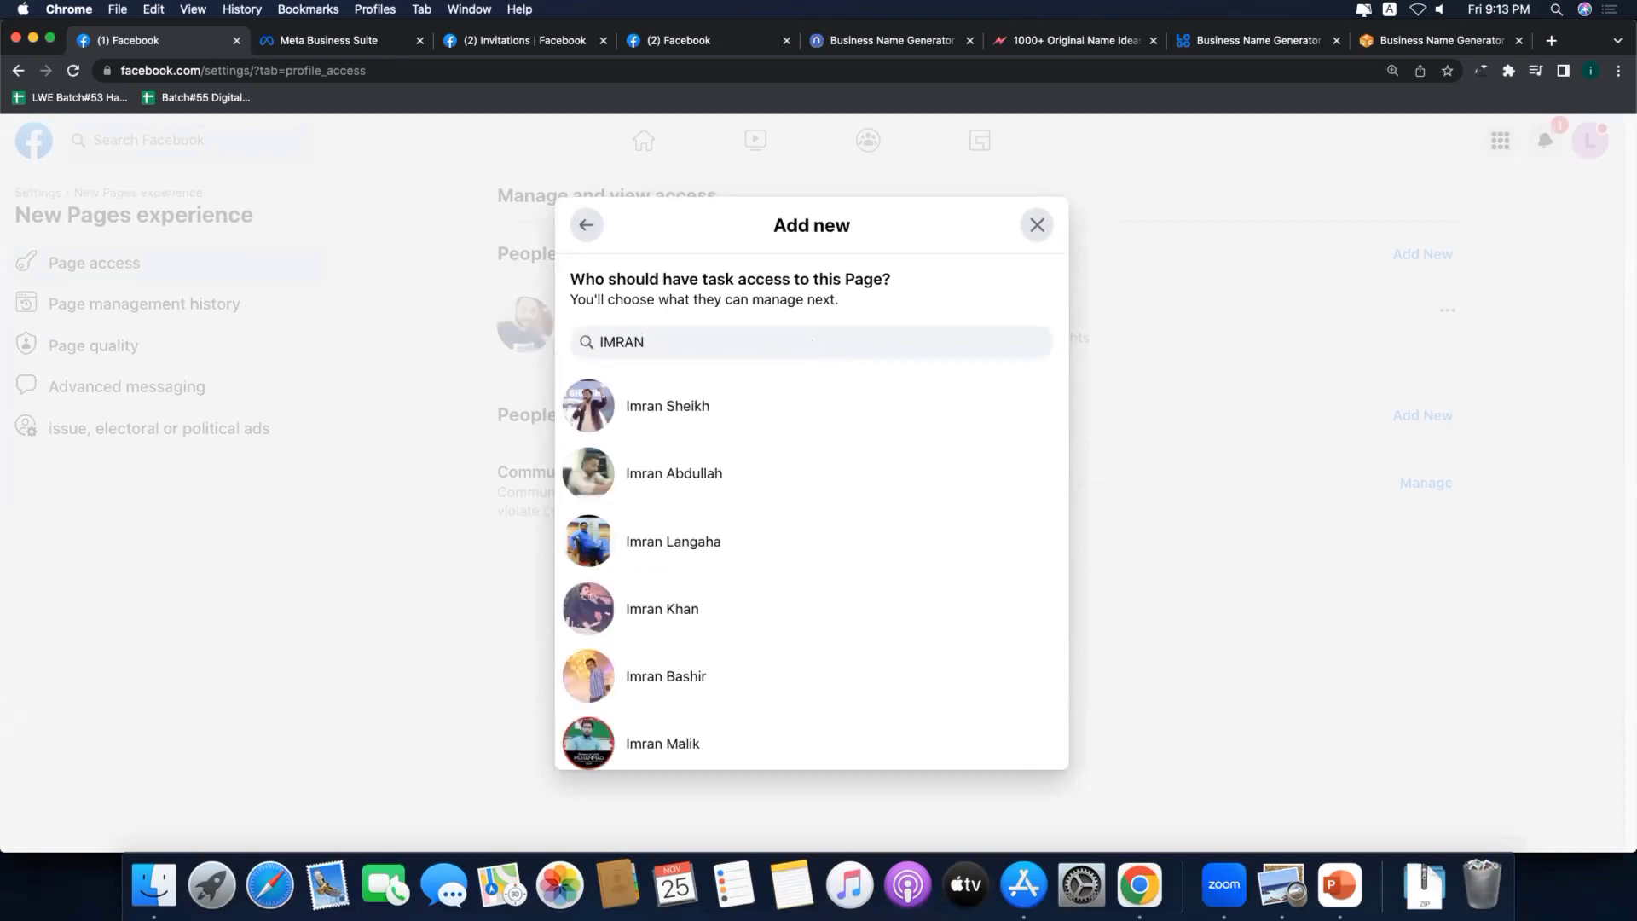
pyautogui.click(668, 409)
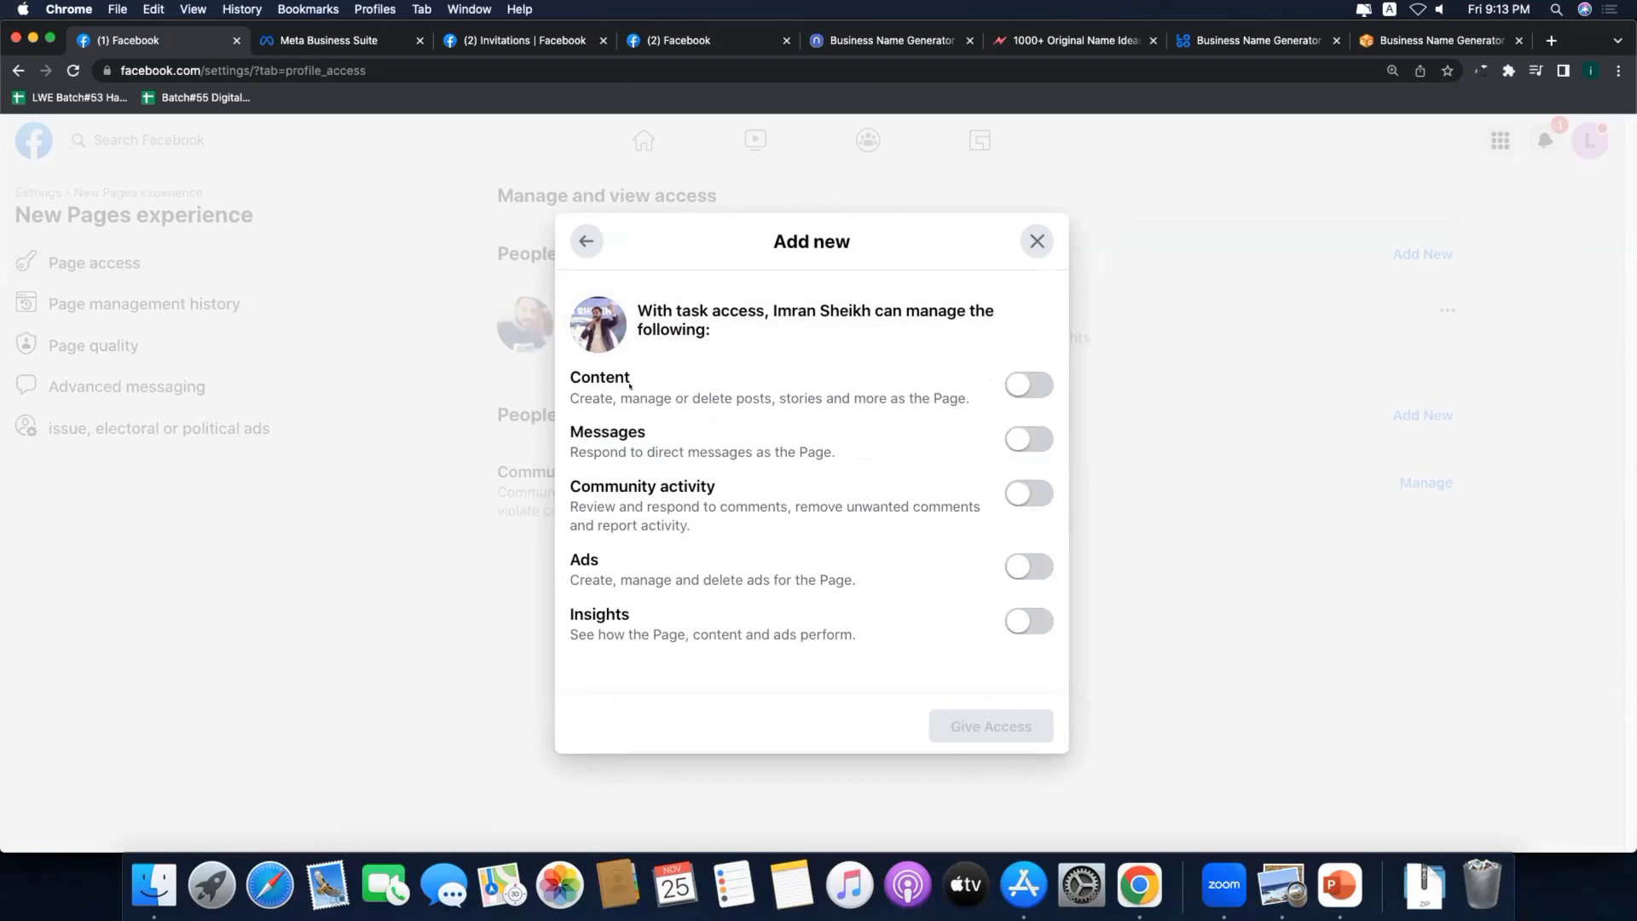
# Step: Enable the Content and Ads permissions for the selected person
pyautogui.moveTo(1029, 384)
pyautogui.moveTo(795, 400)
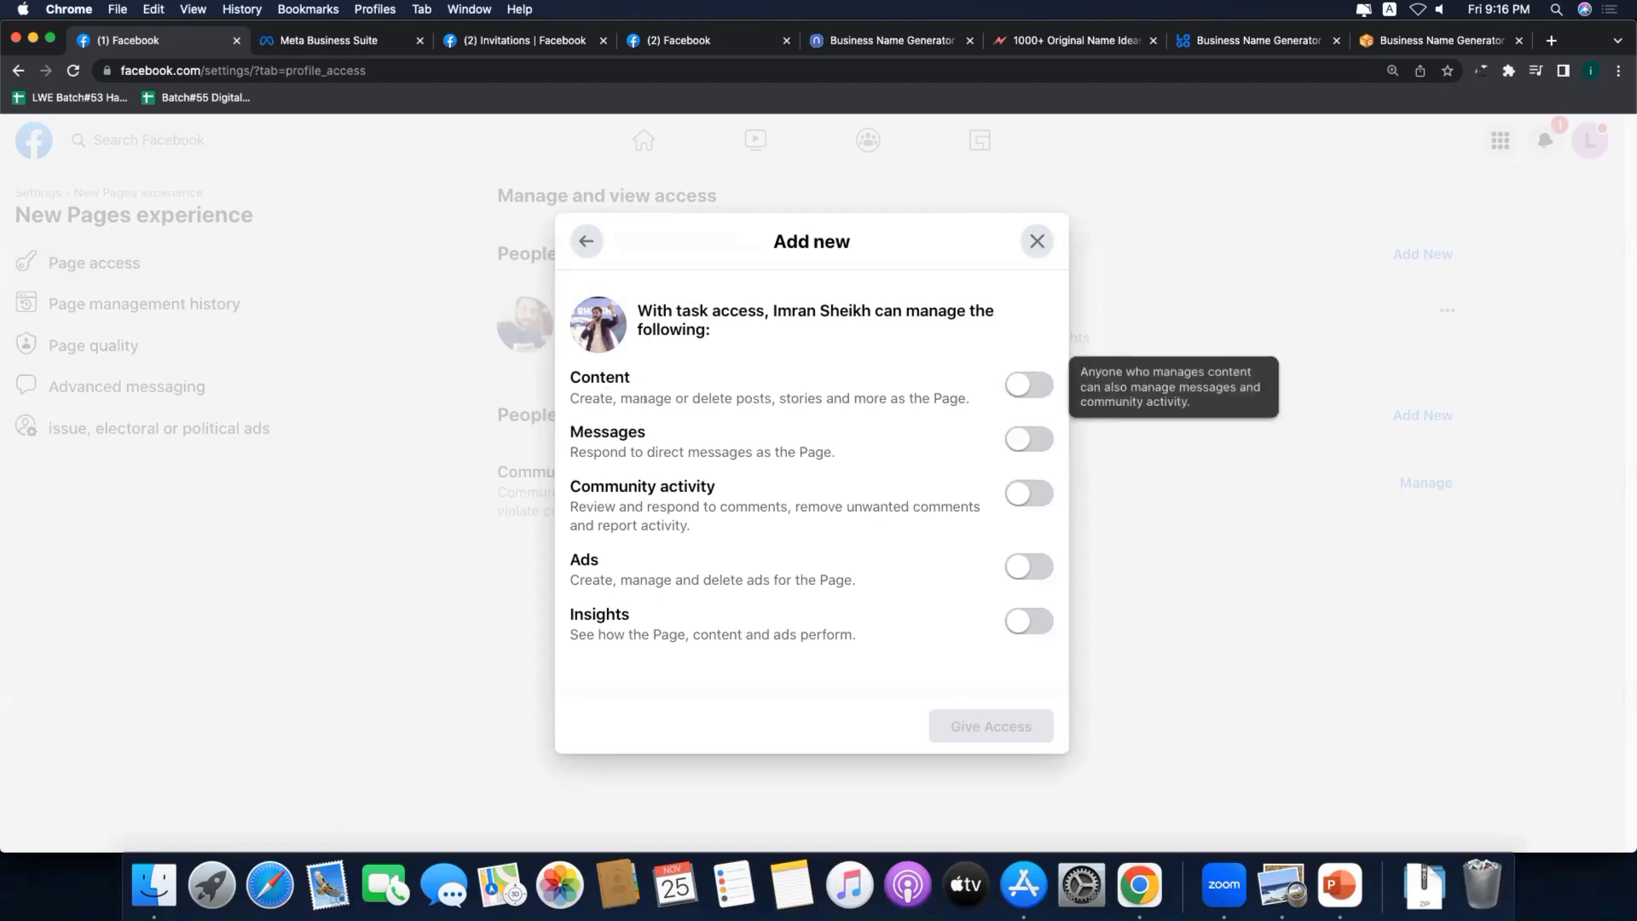
pyautogui.doubleClick(736, 394)
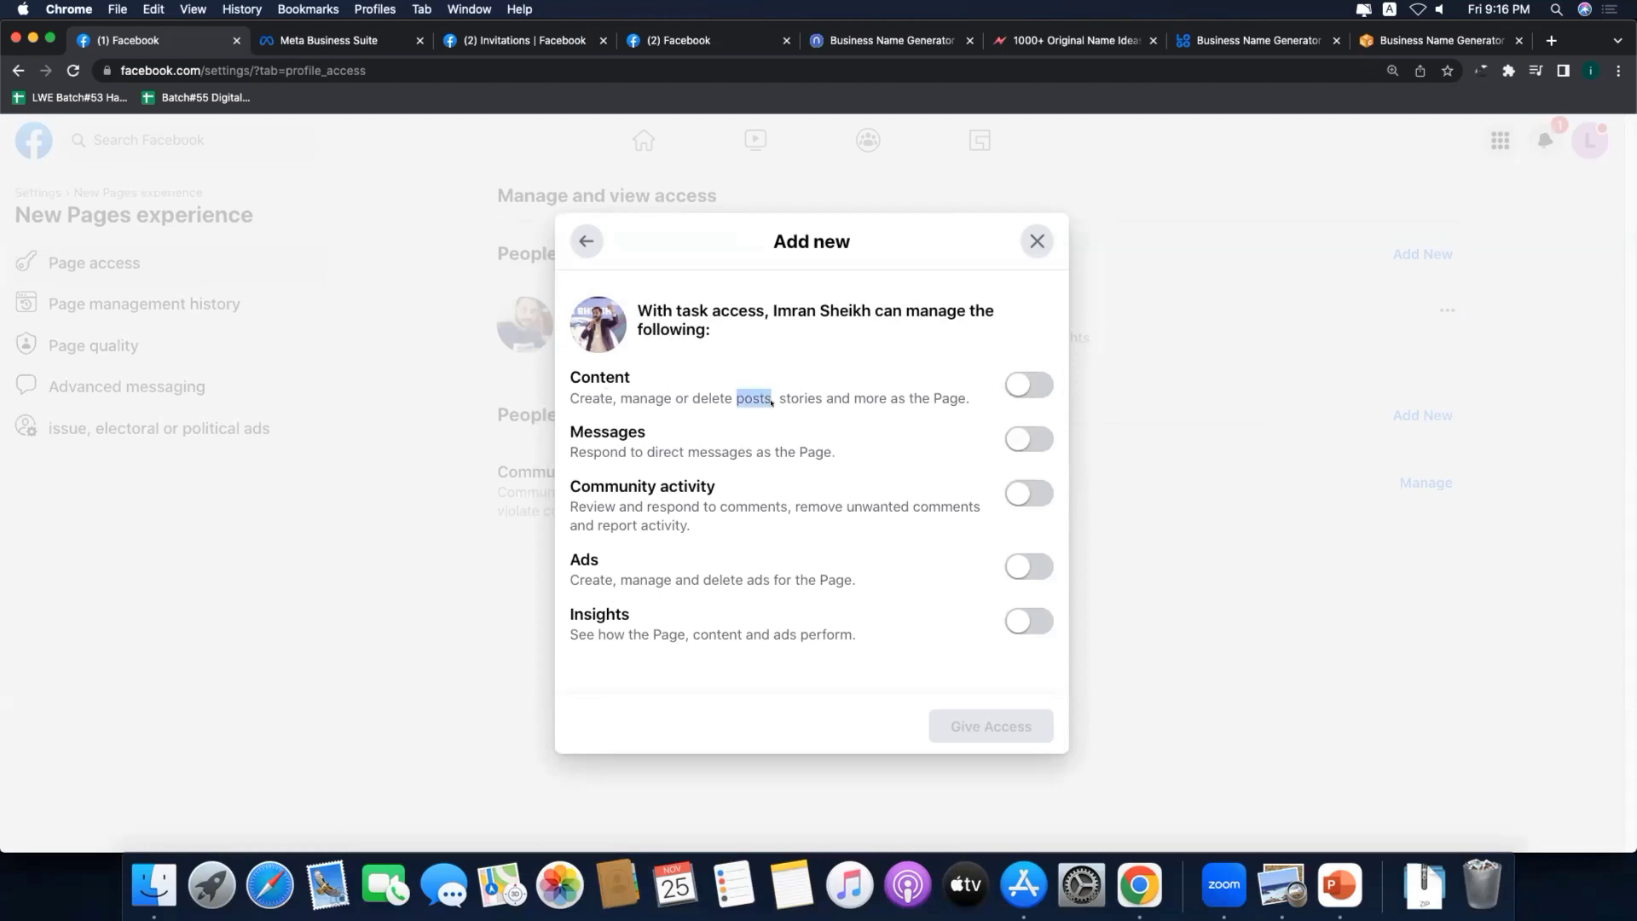
pyautogui.click(1015, 386)
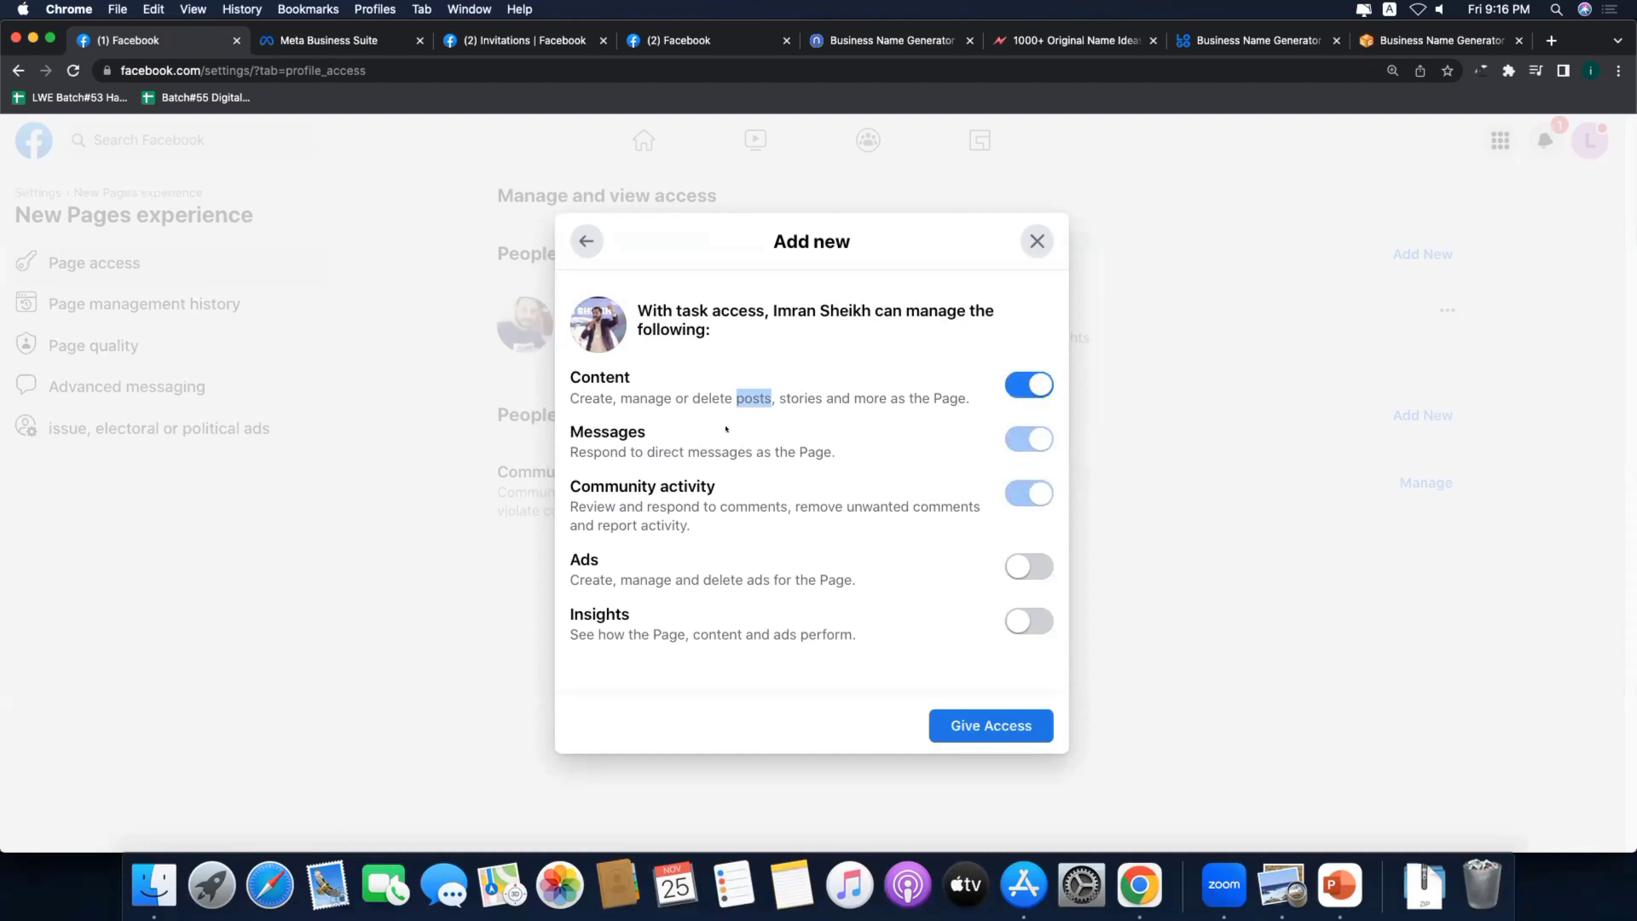
pyautogui.click(576, 377)
pyautogui.click(1038, 571)
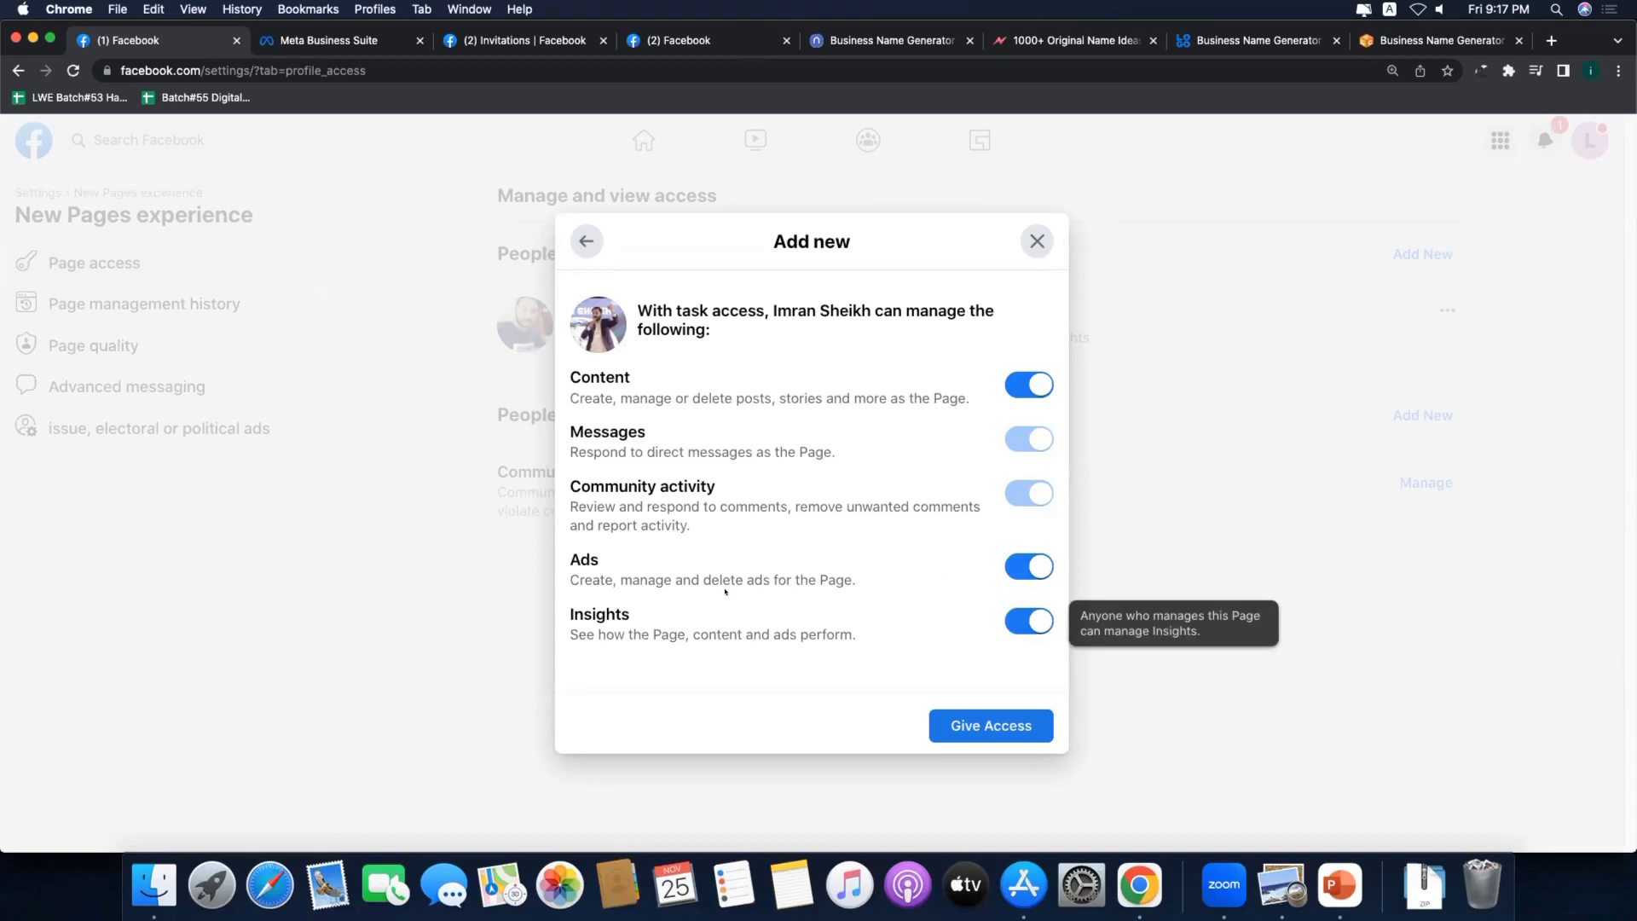
# Step: Try switching the Insights and Ads permissions off and on again
pyautogui.click(1019, 623)
pyautogui.click(1020, 623)
pyautogui.click(1019, 567)
pyautogui.click(1019, 569)
pyautogui.click(1009, 613)
pyautogui.click(1011, 617)
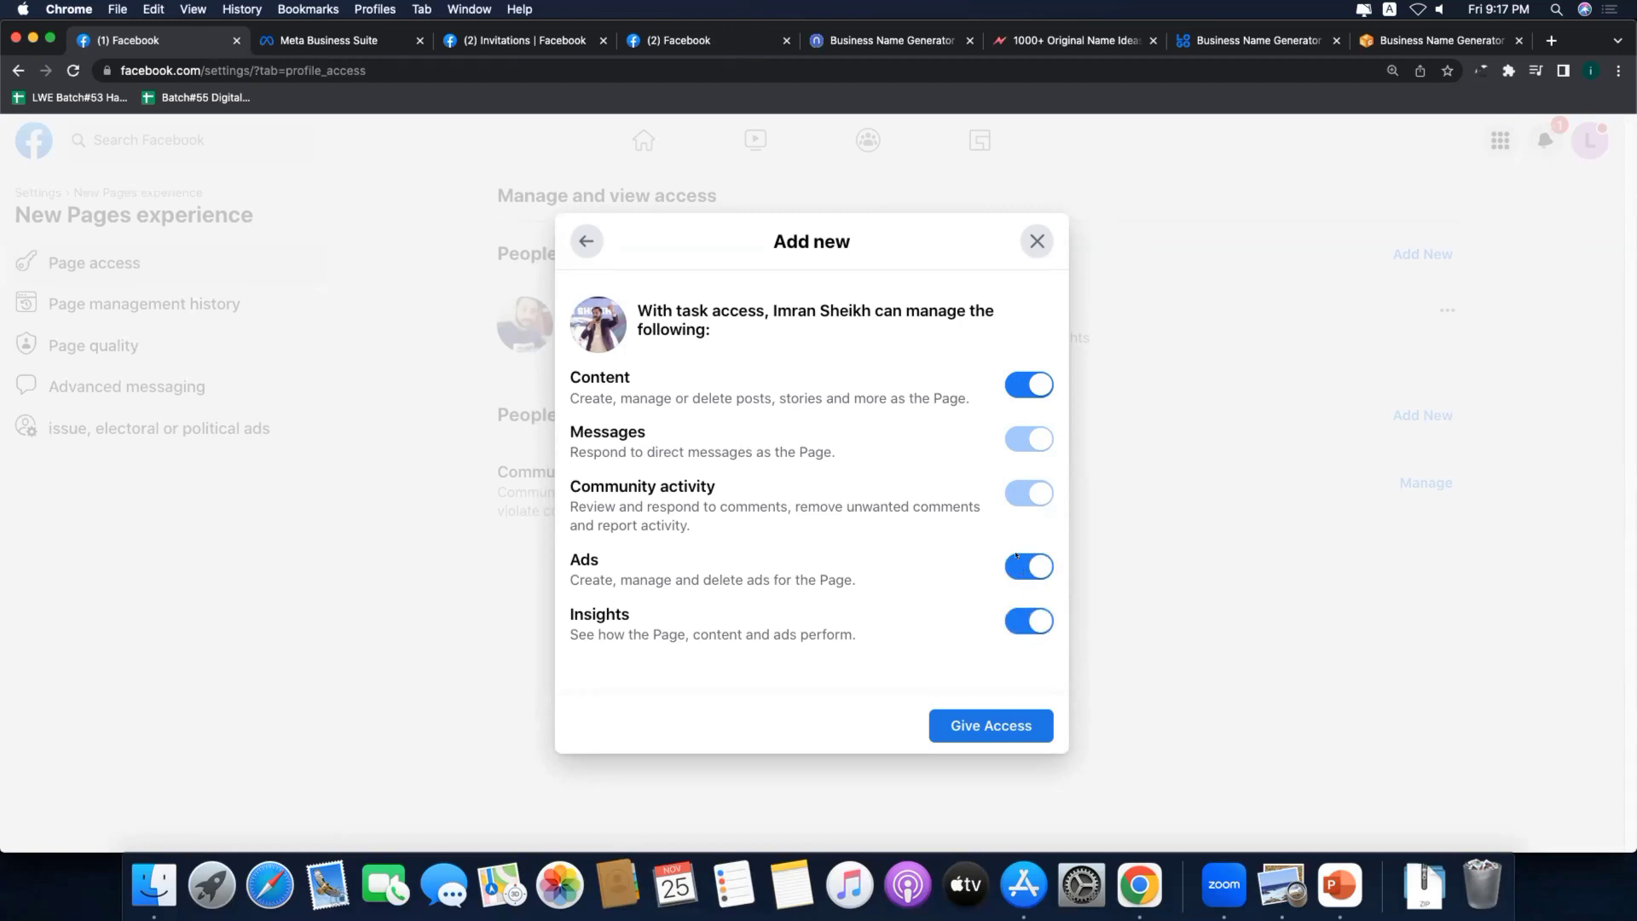
# Step: Try granting Community activity and Messages without Content, and turn the Content permission back on
pyautogui.click(1023, 388)
pyautogui.click(1023, 493)
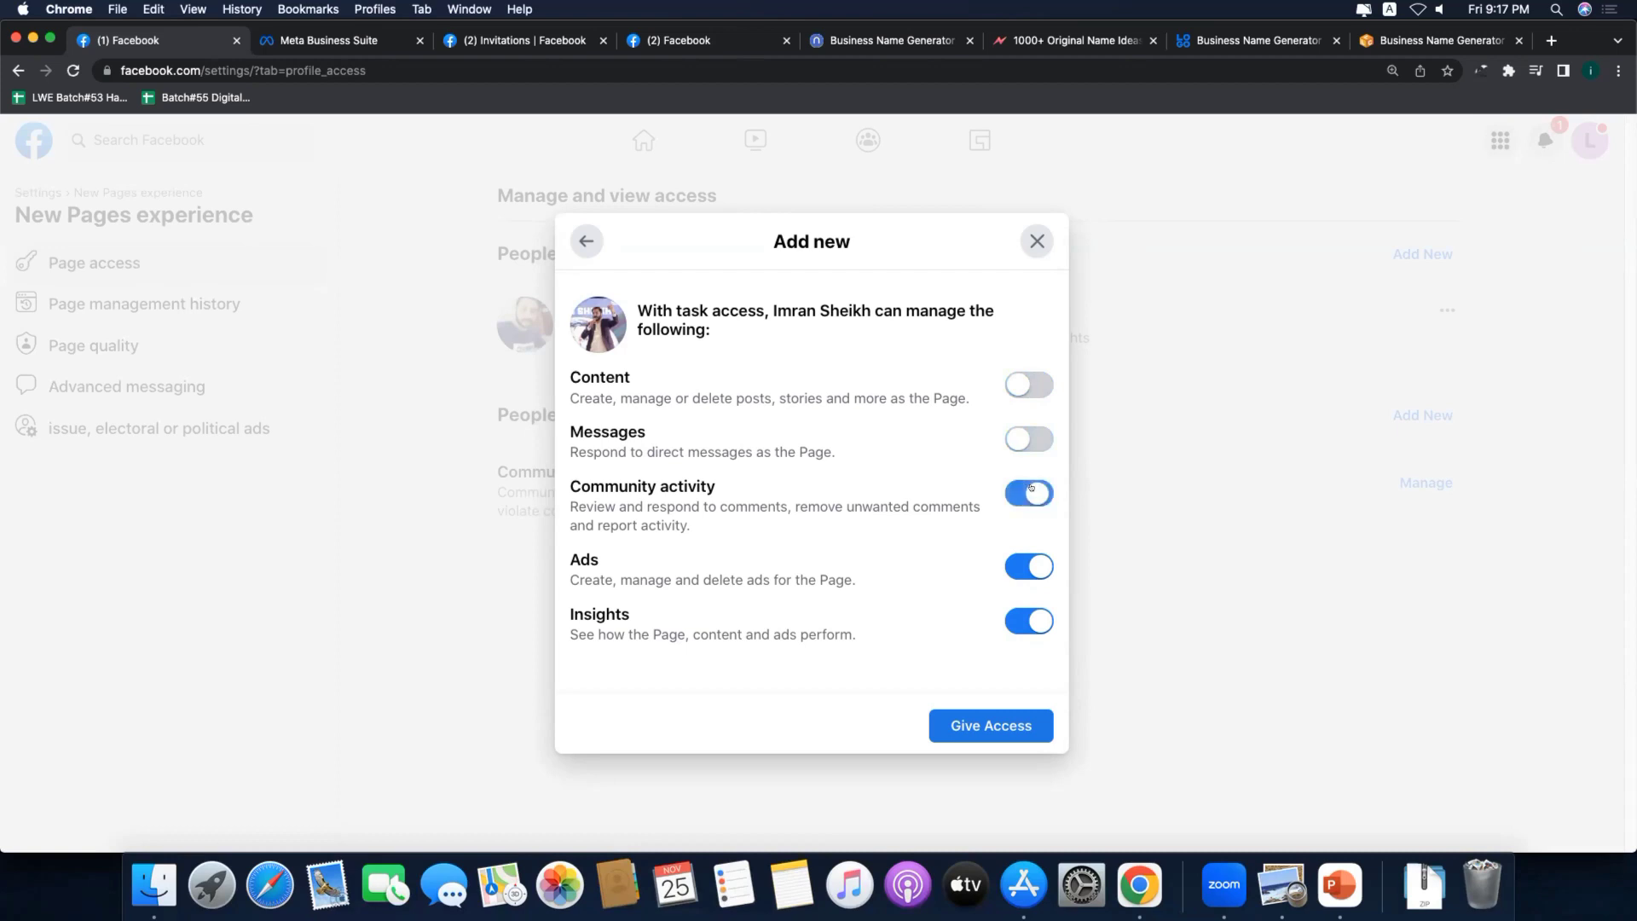
pyautogui.click(1030, 436)
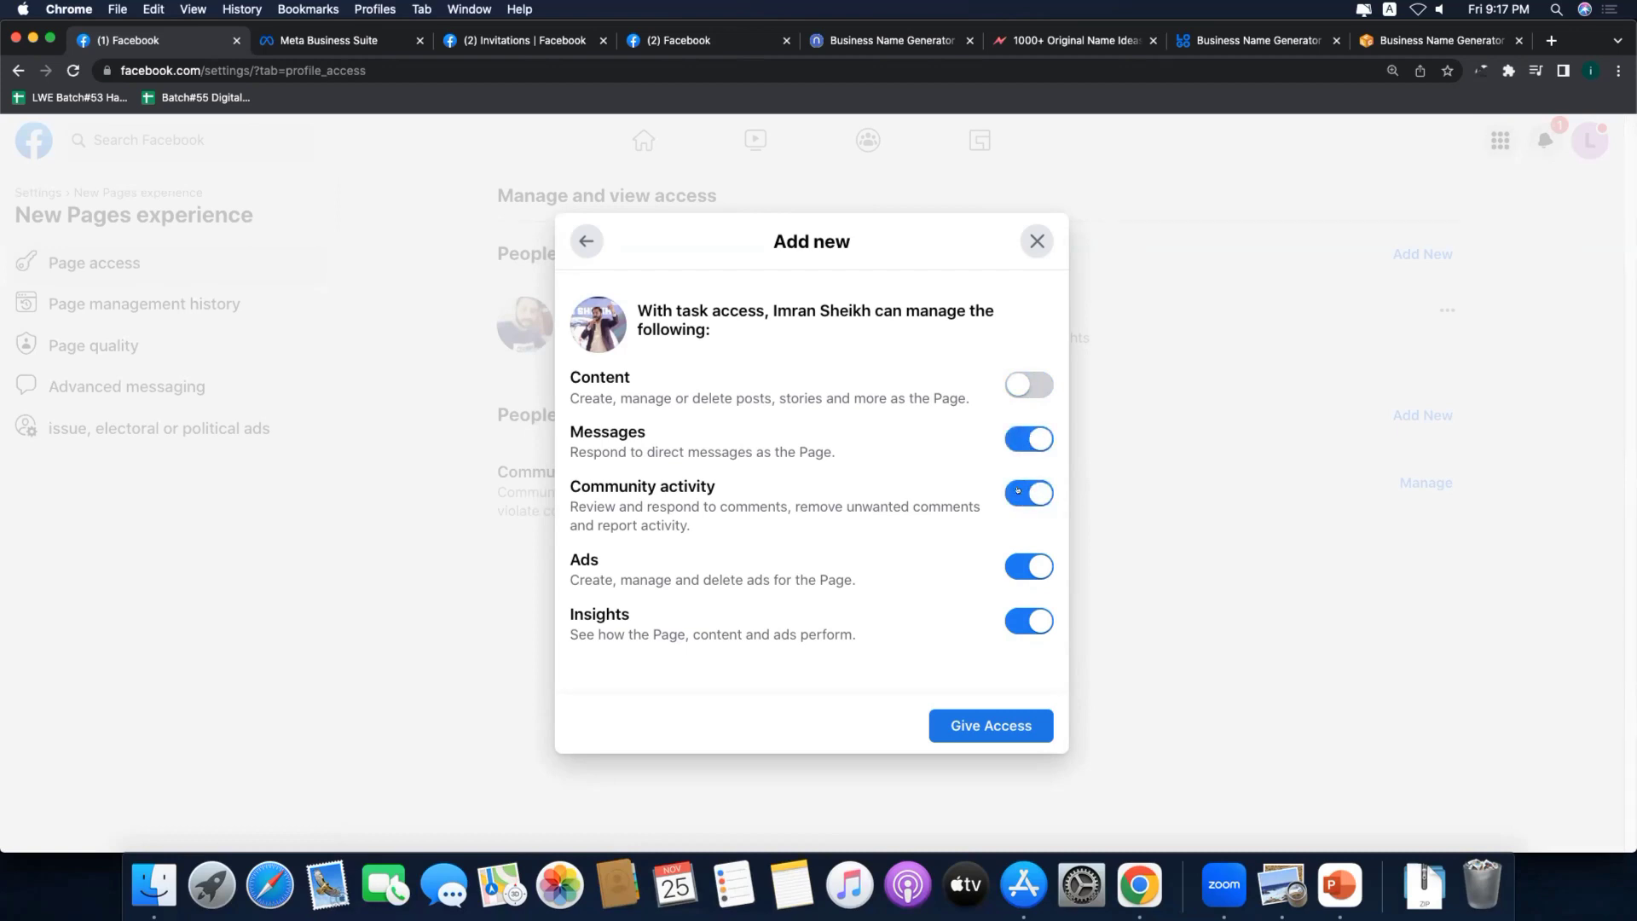
pyautogui.click(1015, 391)
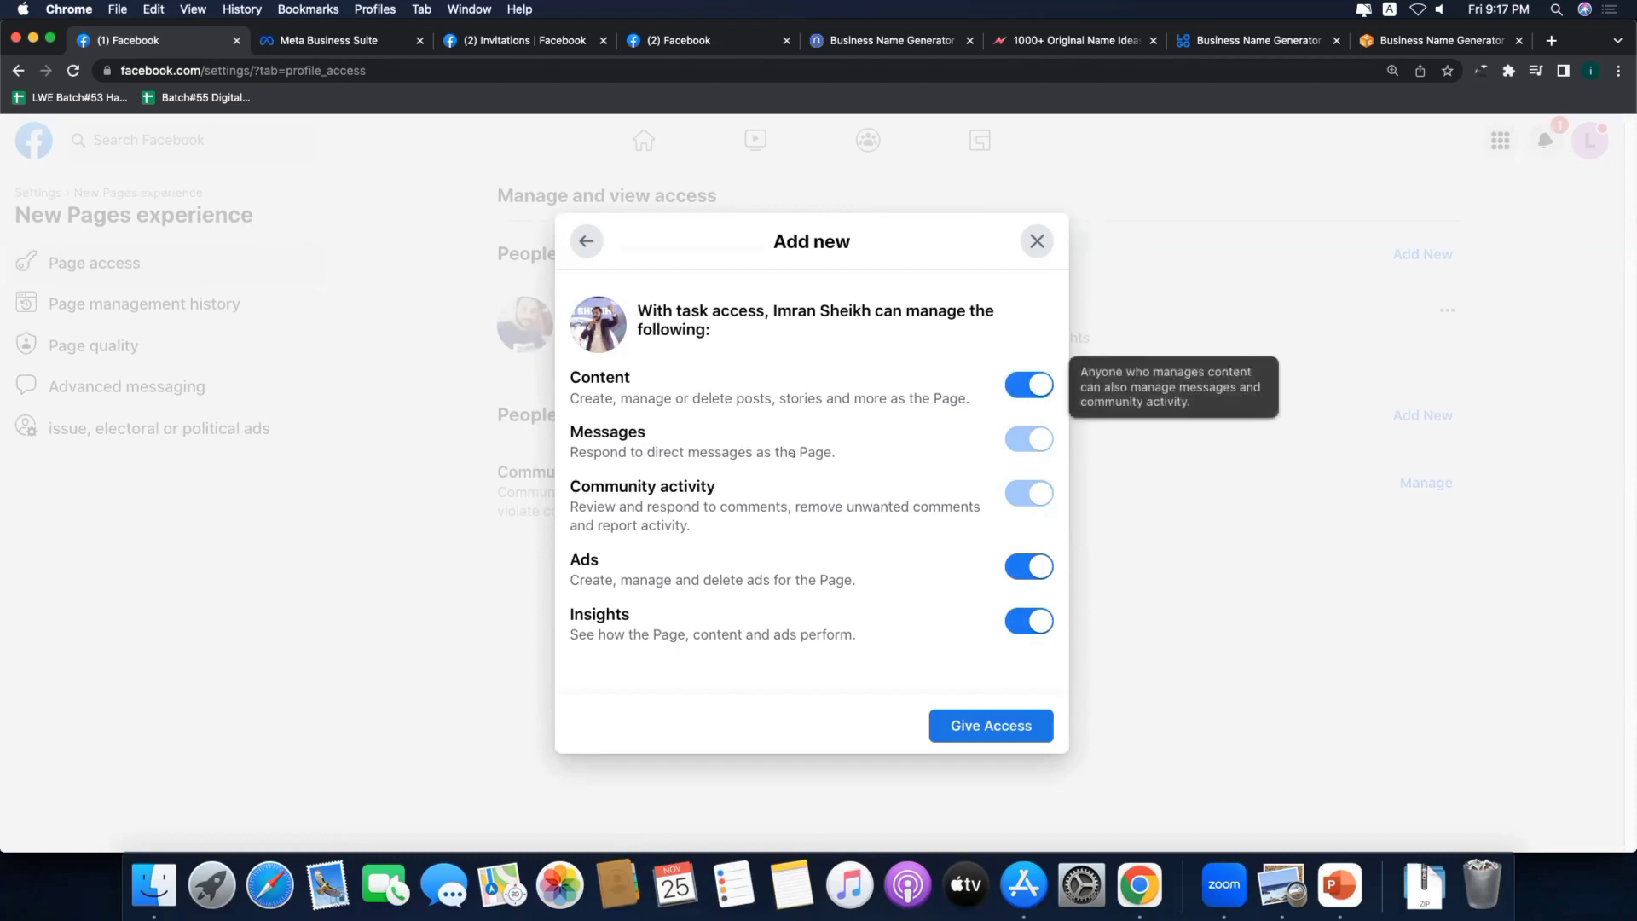
# Step: Limit the person's task access to Messages by turning off Content and Ads
pyautogui.click(1016, 394)
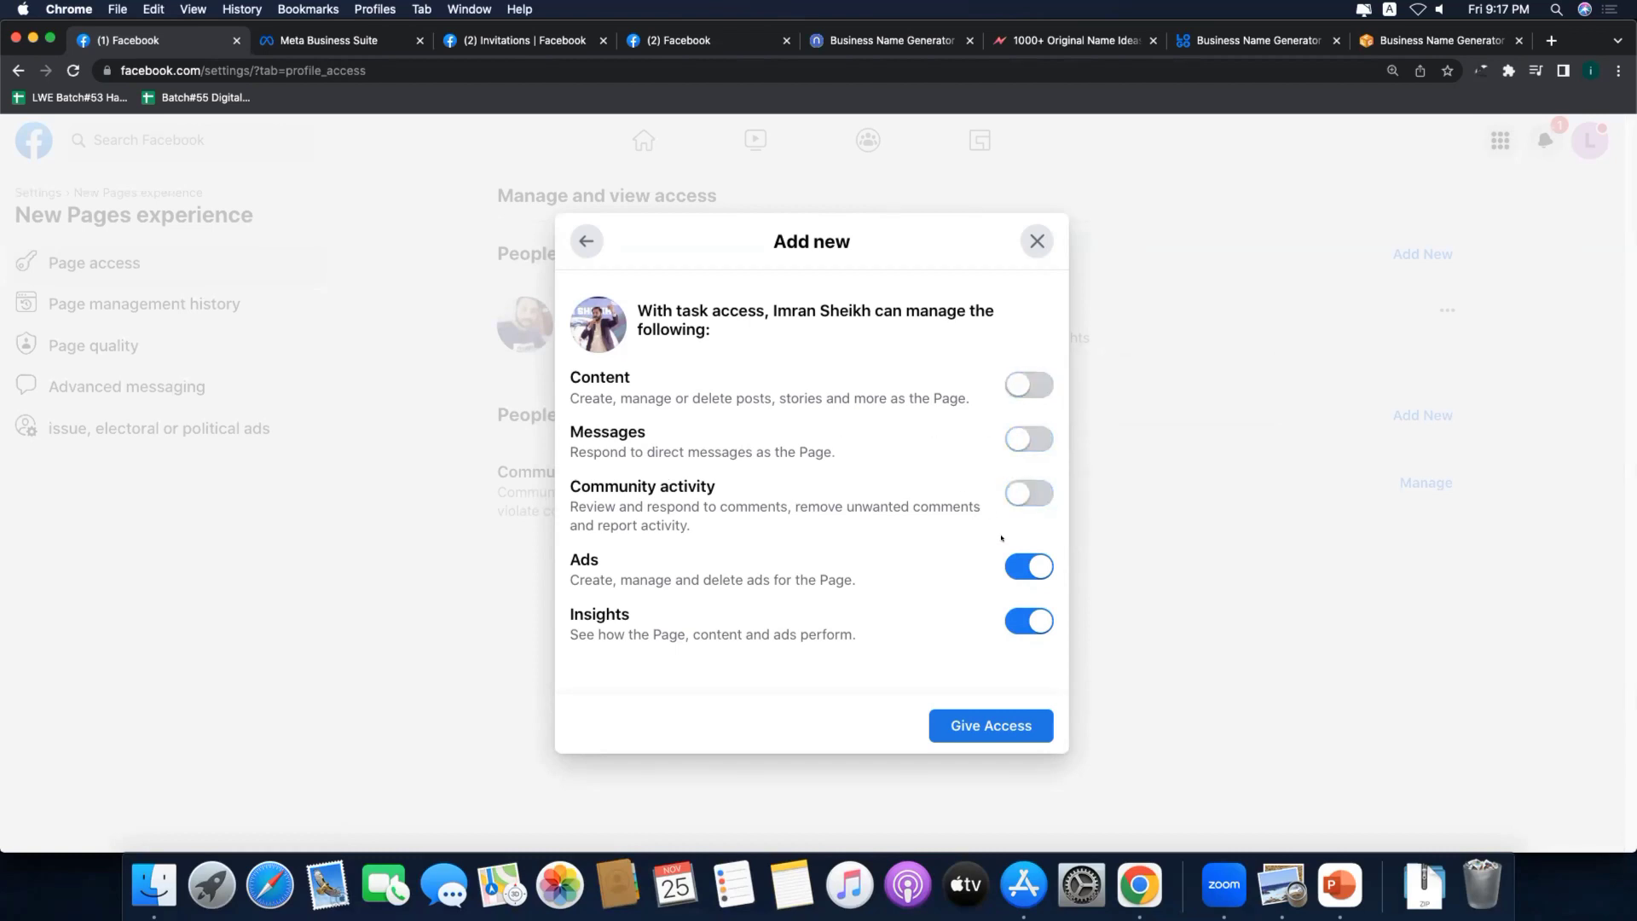
pyautogui.click(1017, 435)
pyautogui.click(1017, 566)
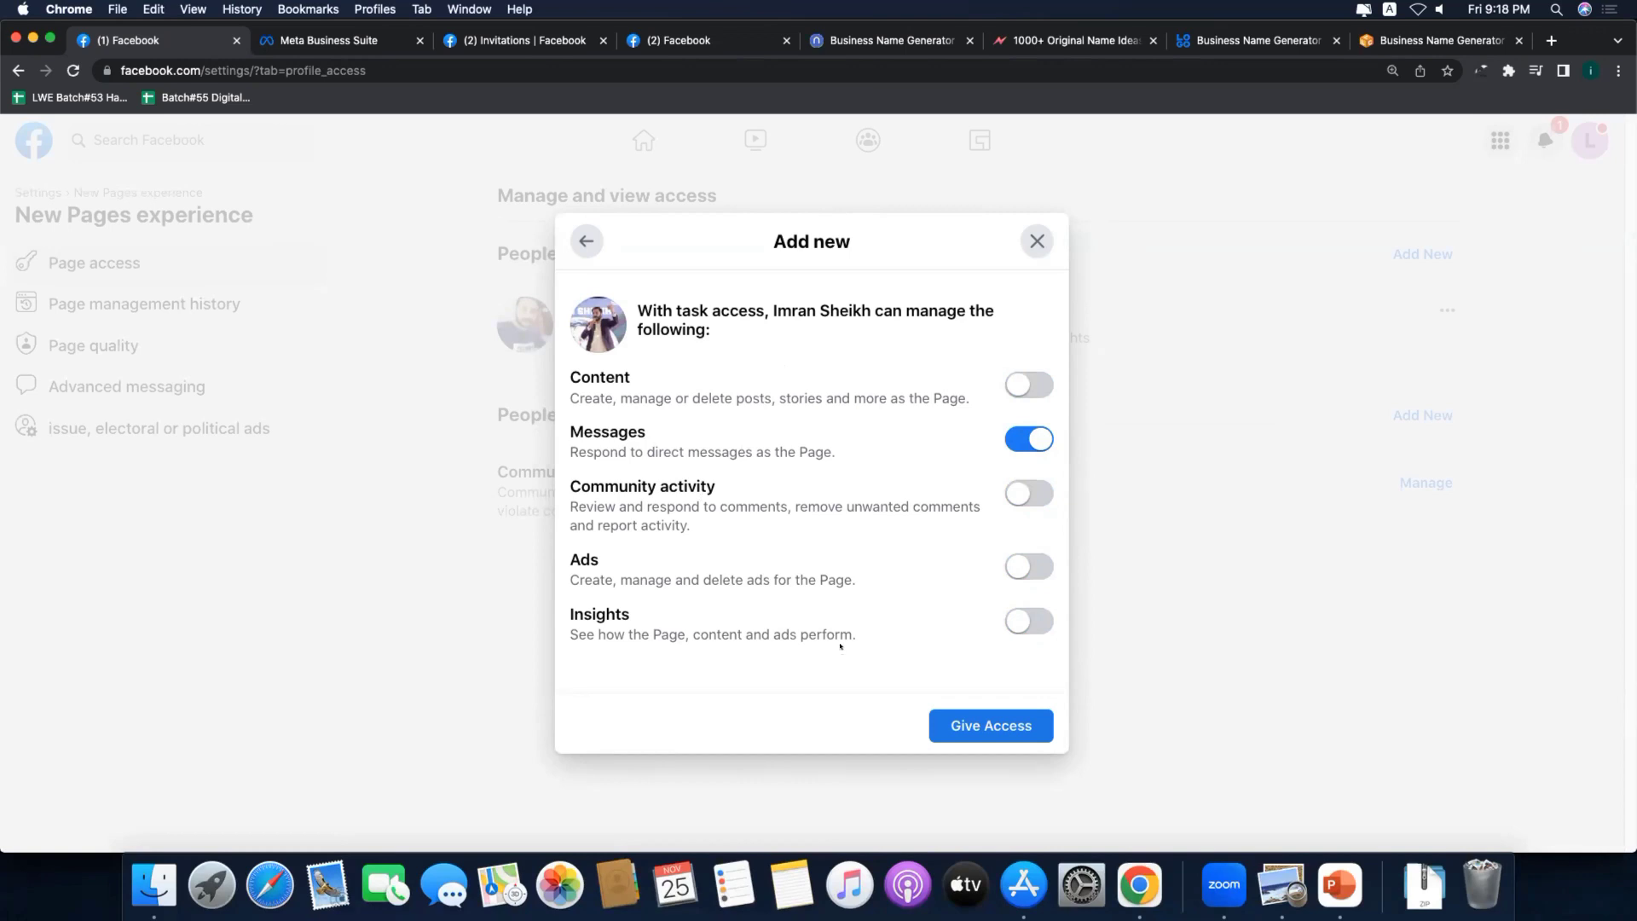
# Step: Give the person the task access, confirm it with the Facebook profile password, and return to the Page access settings
pyautogui.click(967, 722)
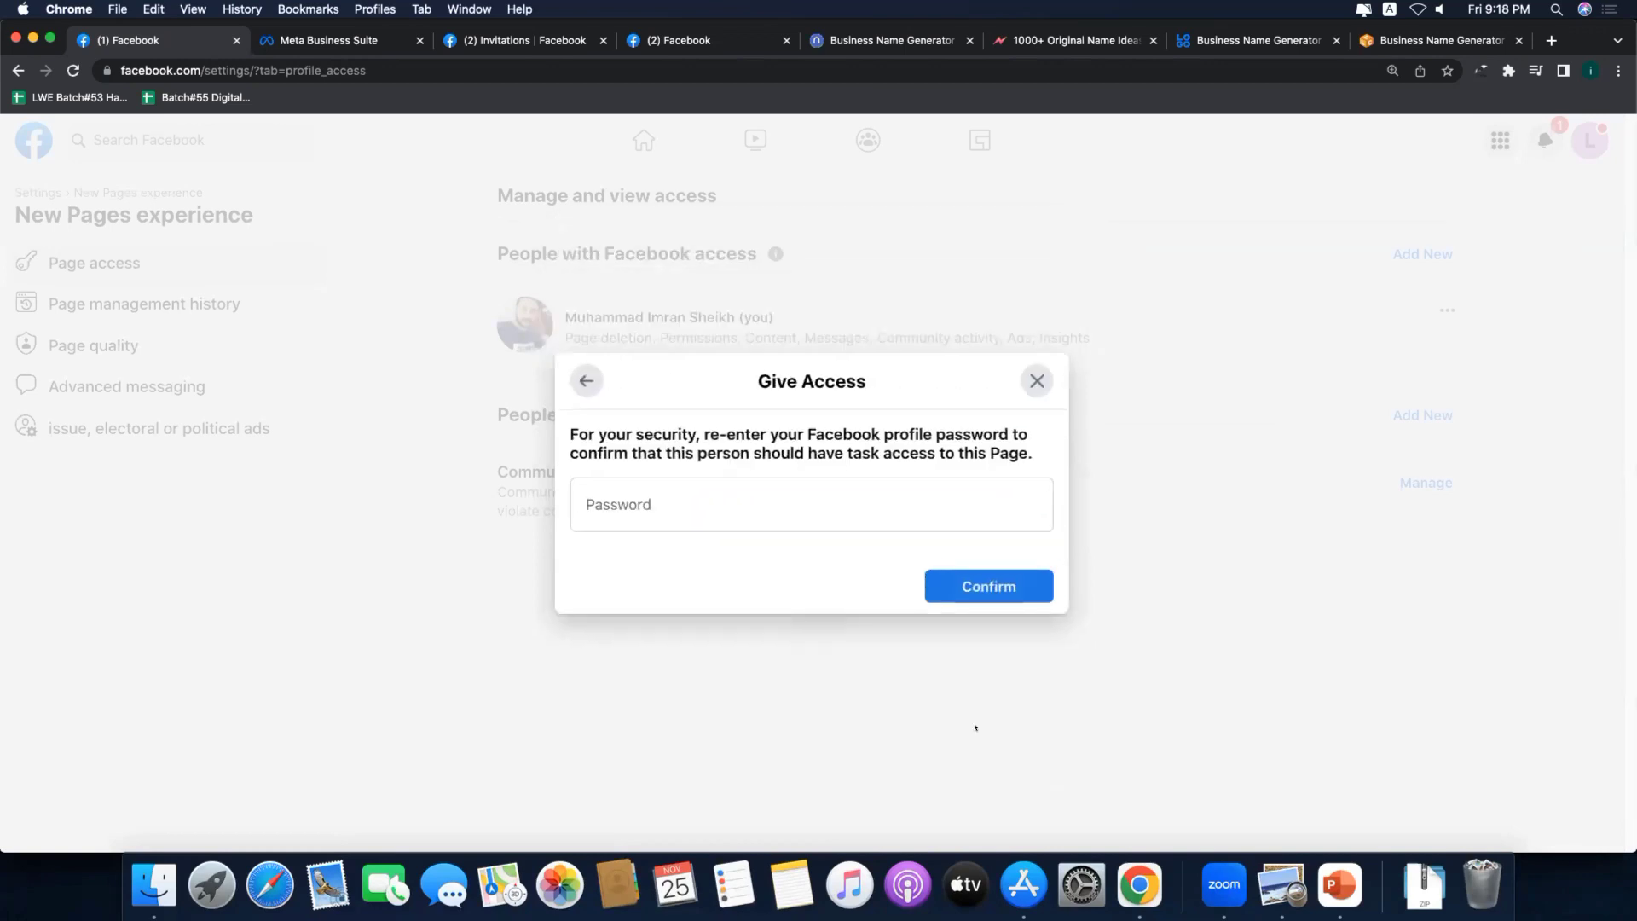
pyautogui.click(966, 588)
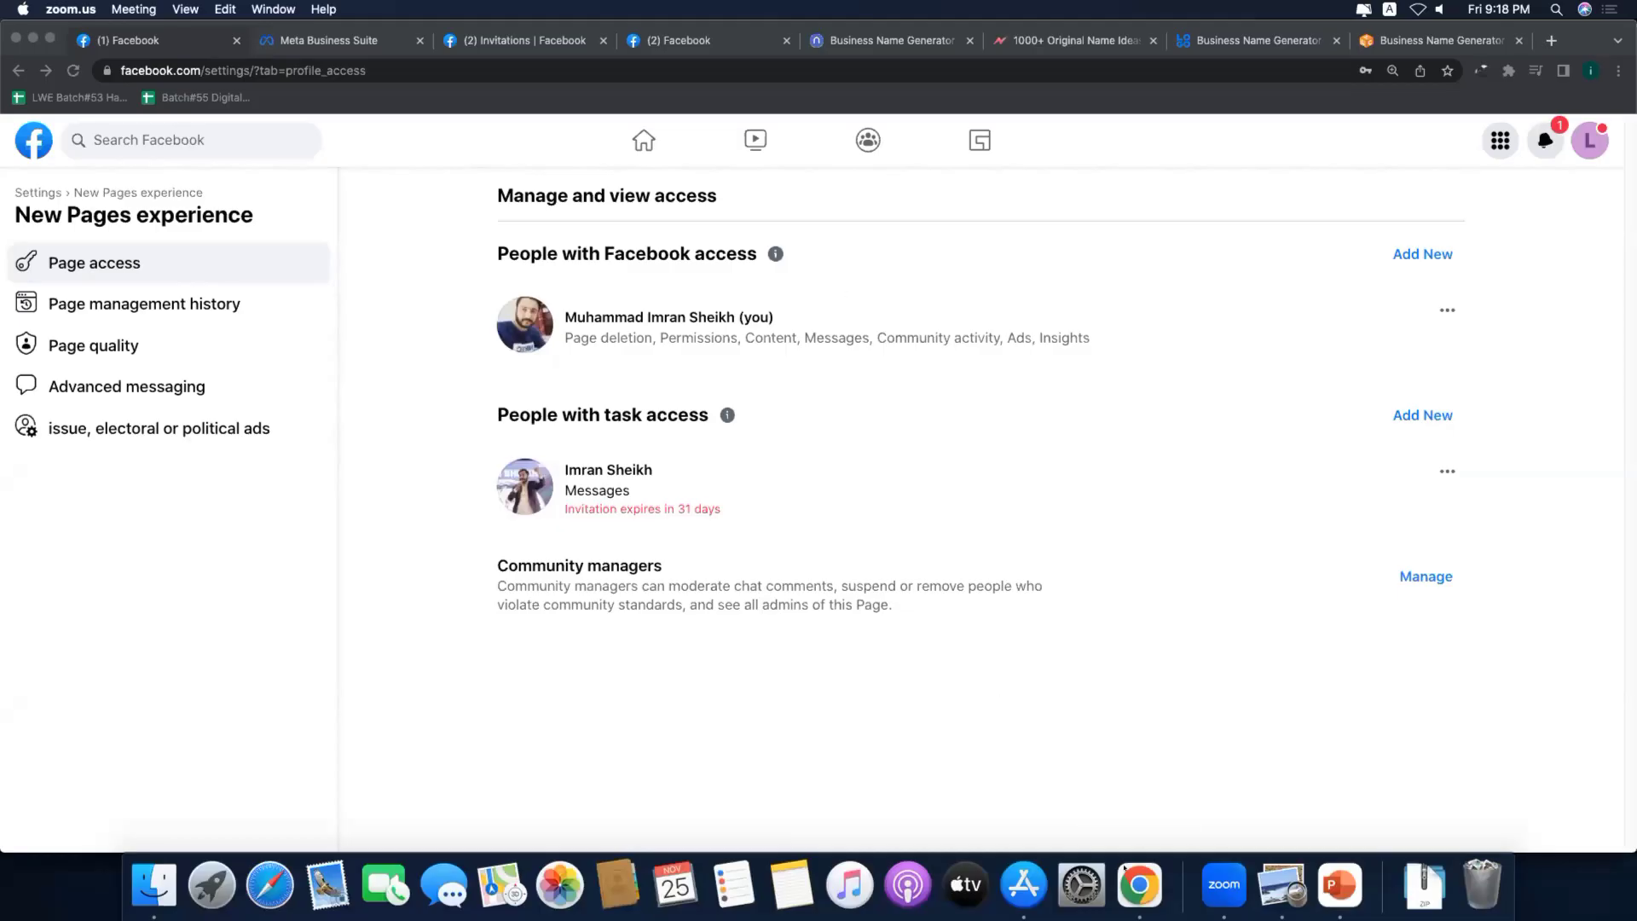
pyautogui.click(1127, 872)
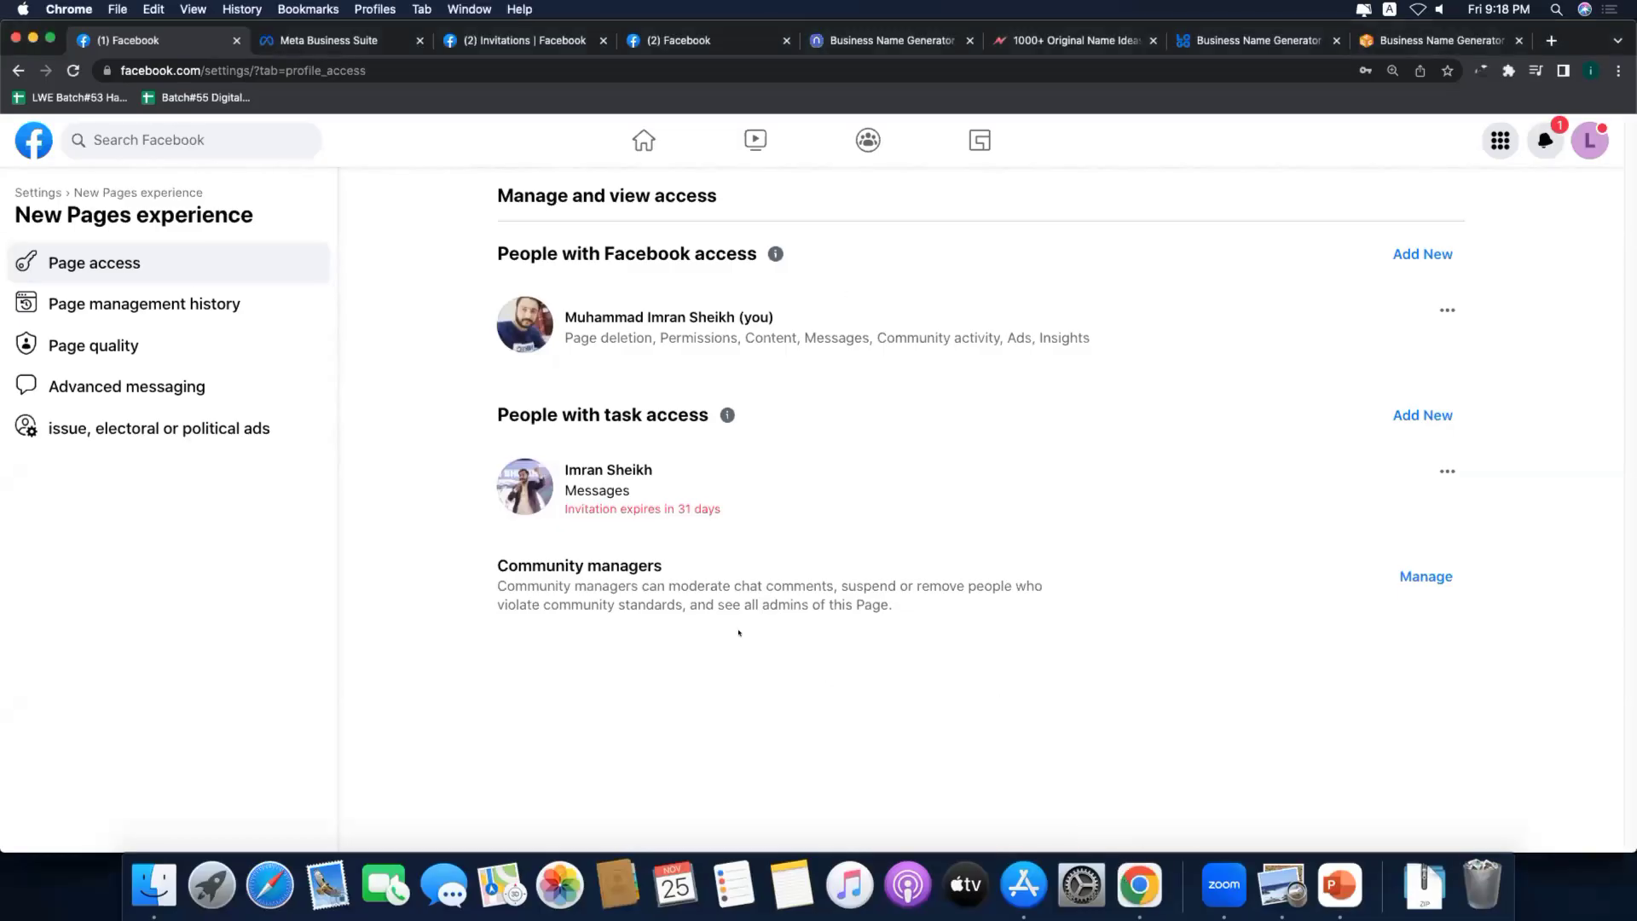